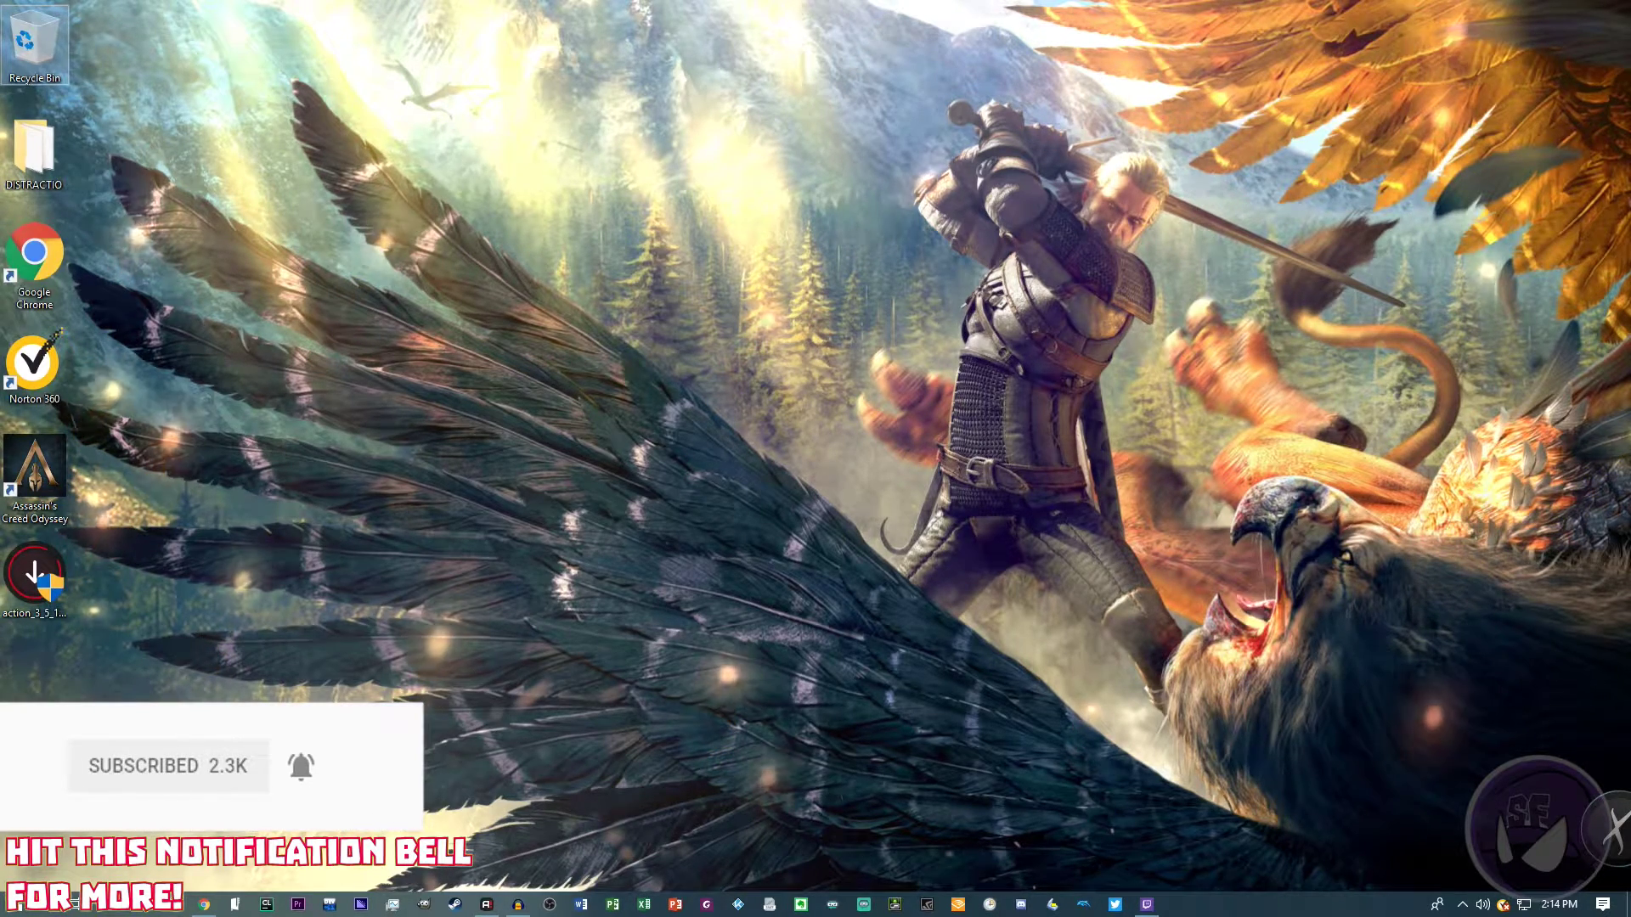
# View the FileHippo Audacity 2.0.0 download page, then bring Audacity to the front.
pyautogui.click(205, 905)
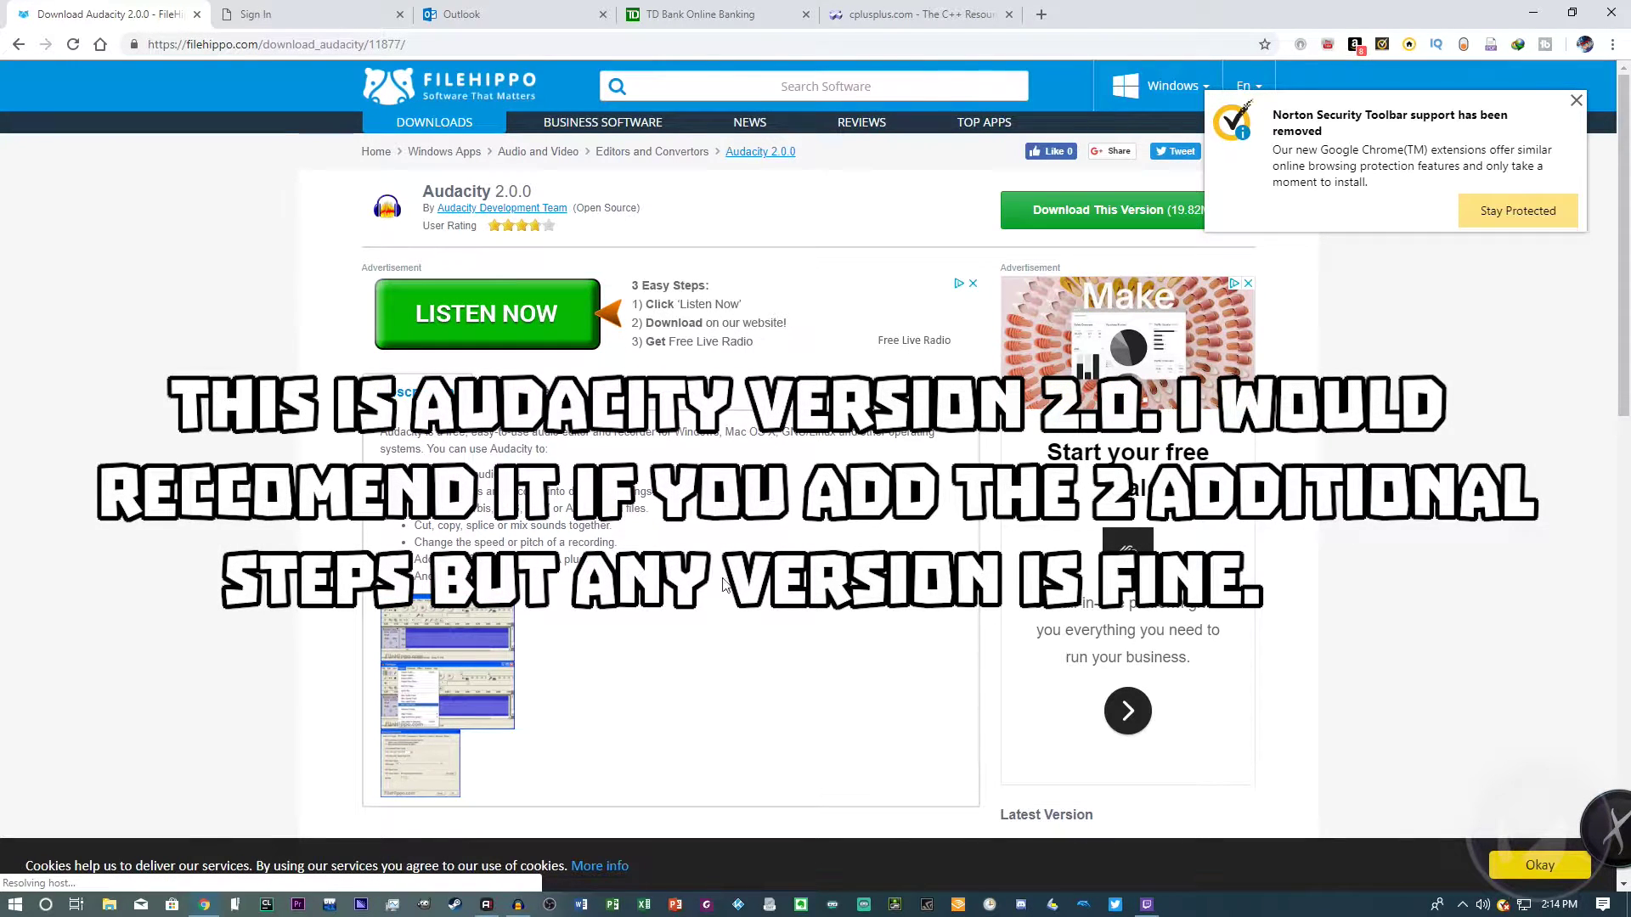
pyautogui.click(520, 905)
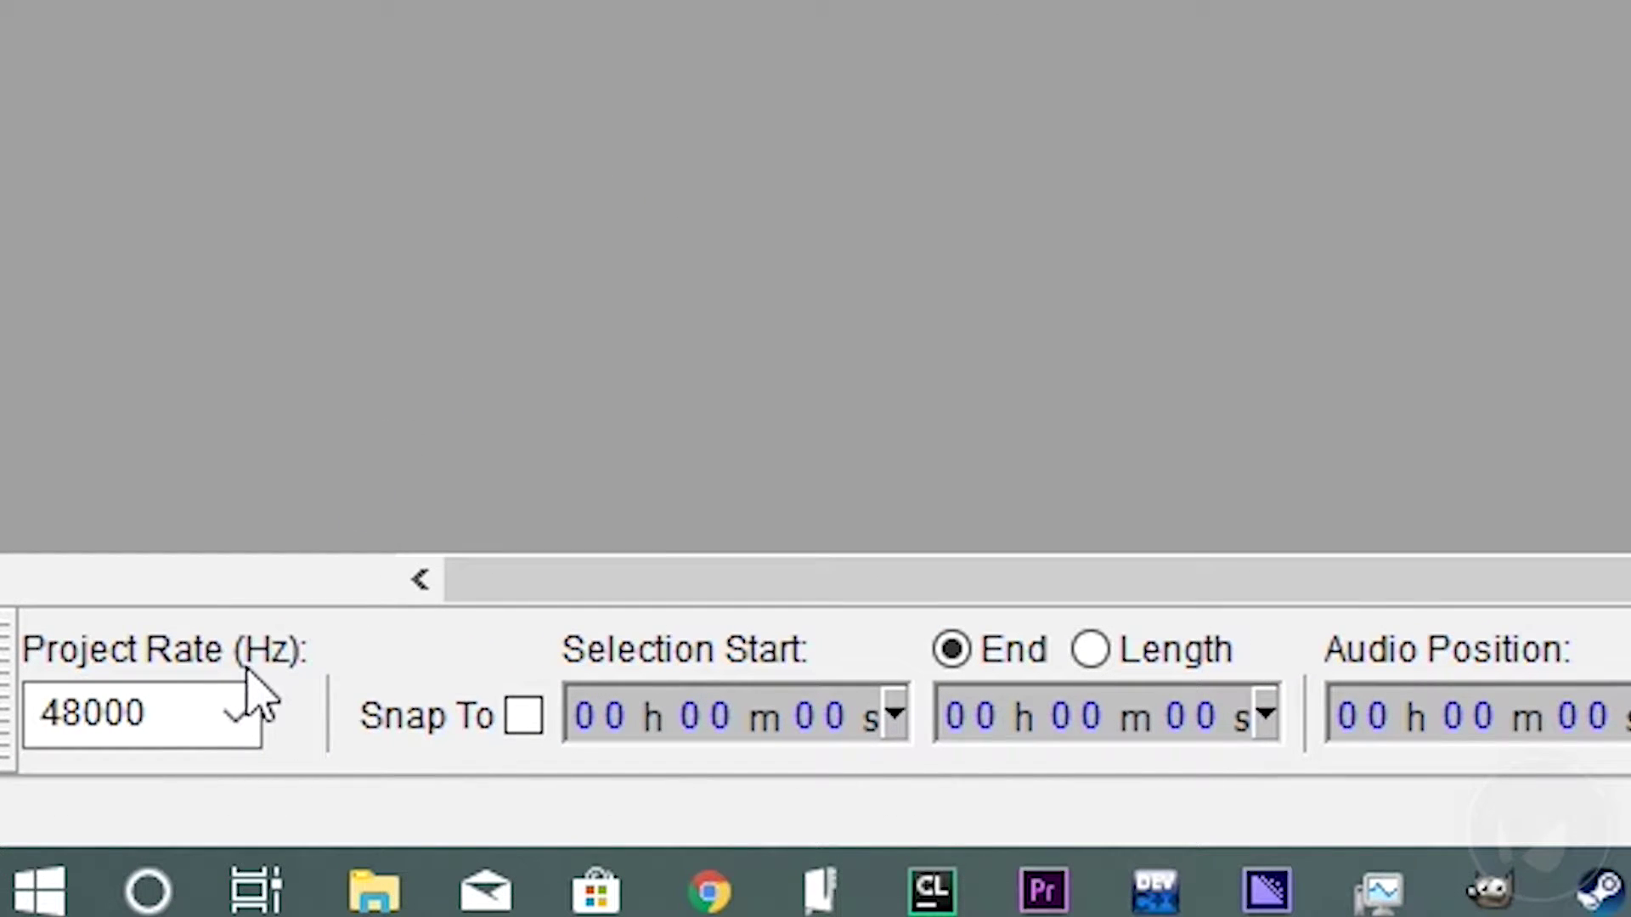
pyautogui.click(240, 719)
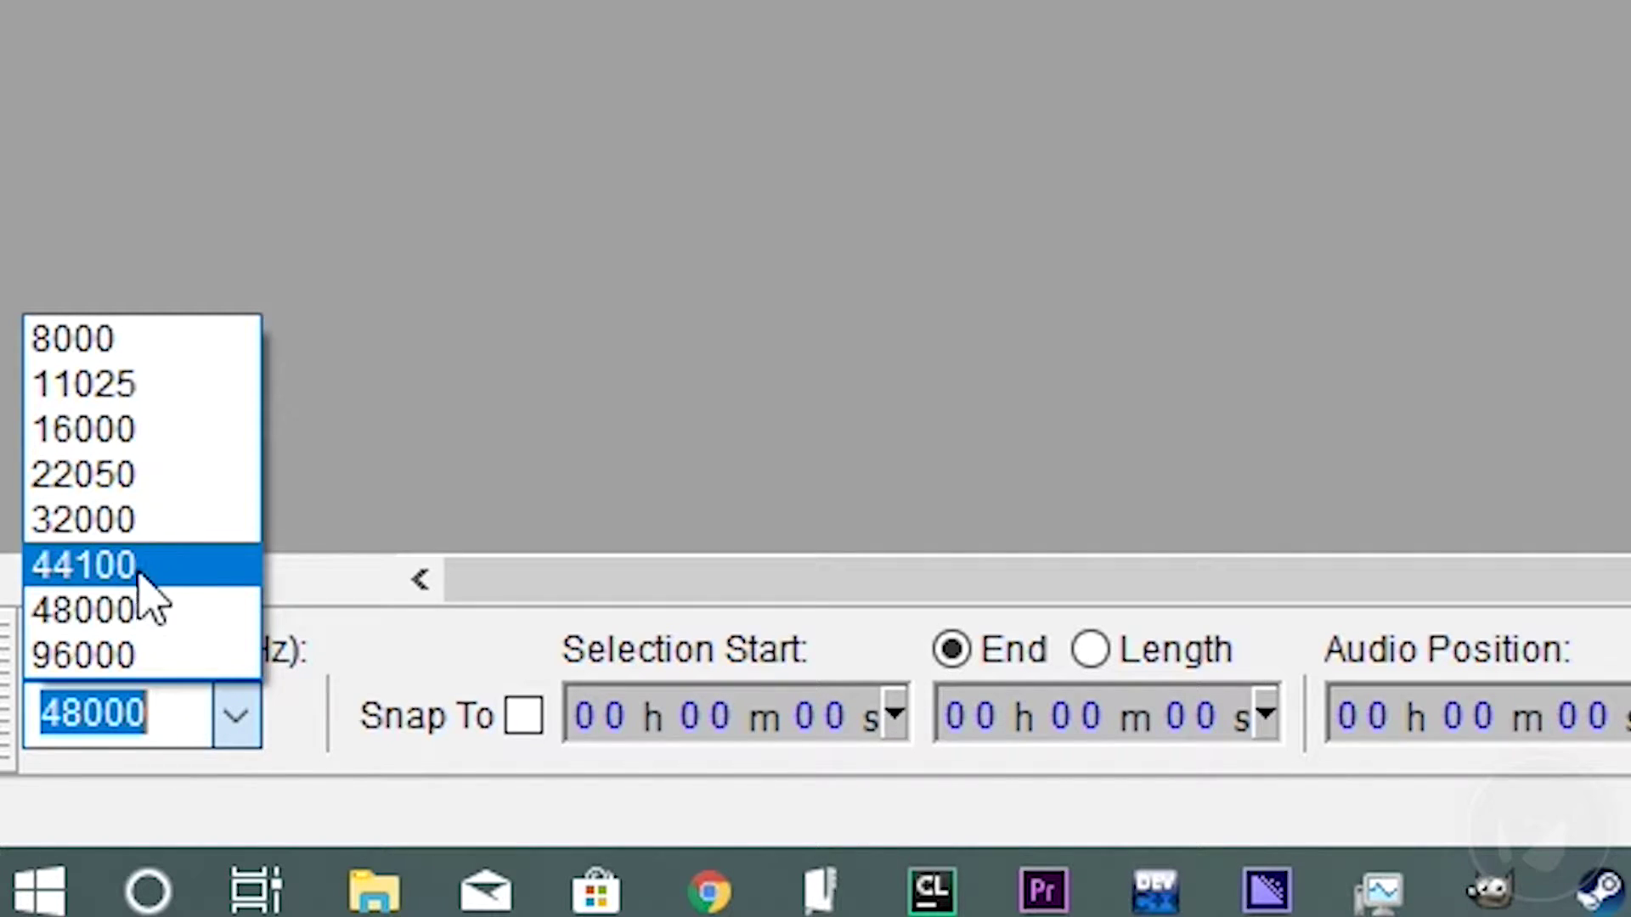
pyautogui.click(127, 613)
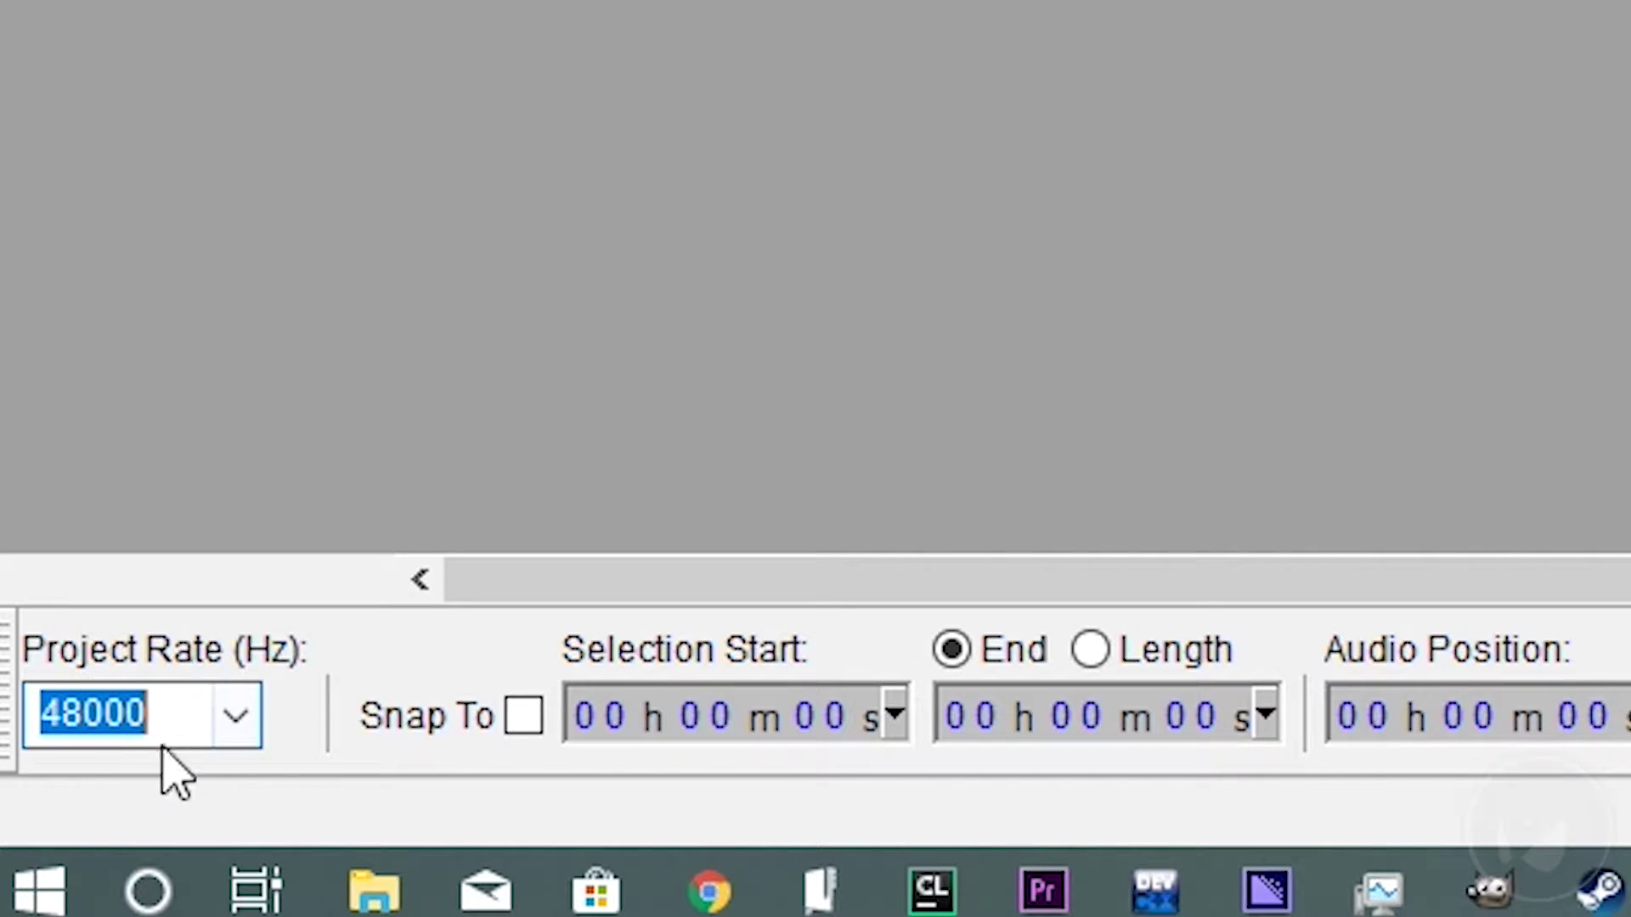
pyautogui.click(233, 728)
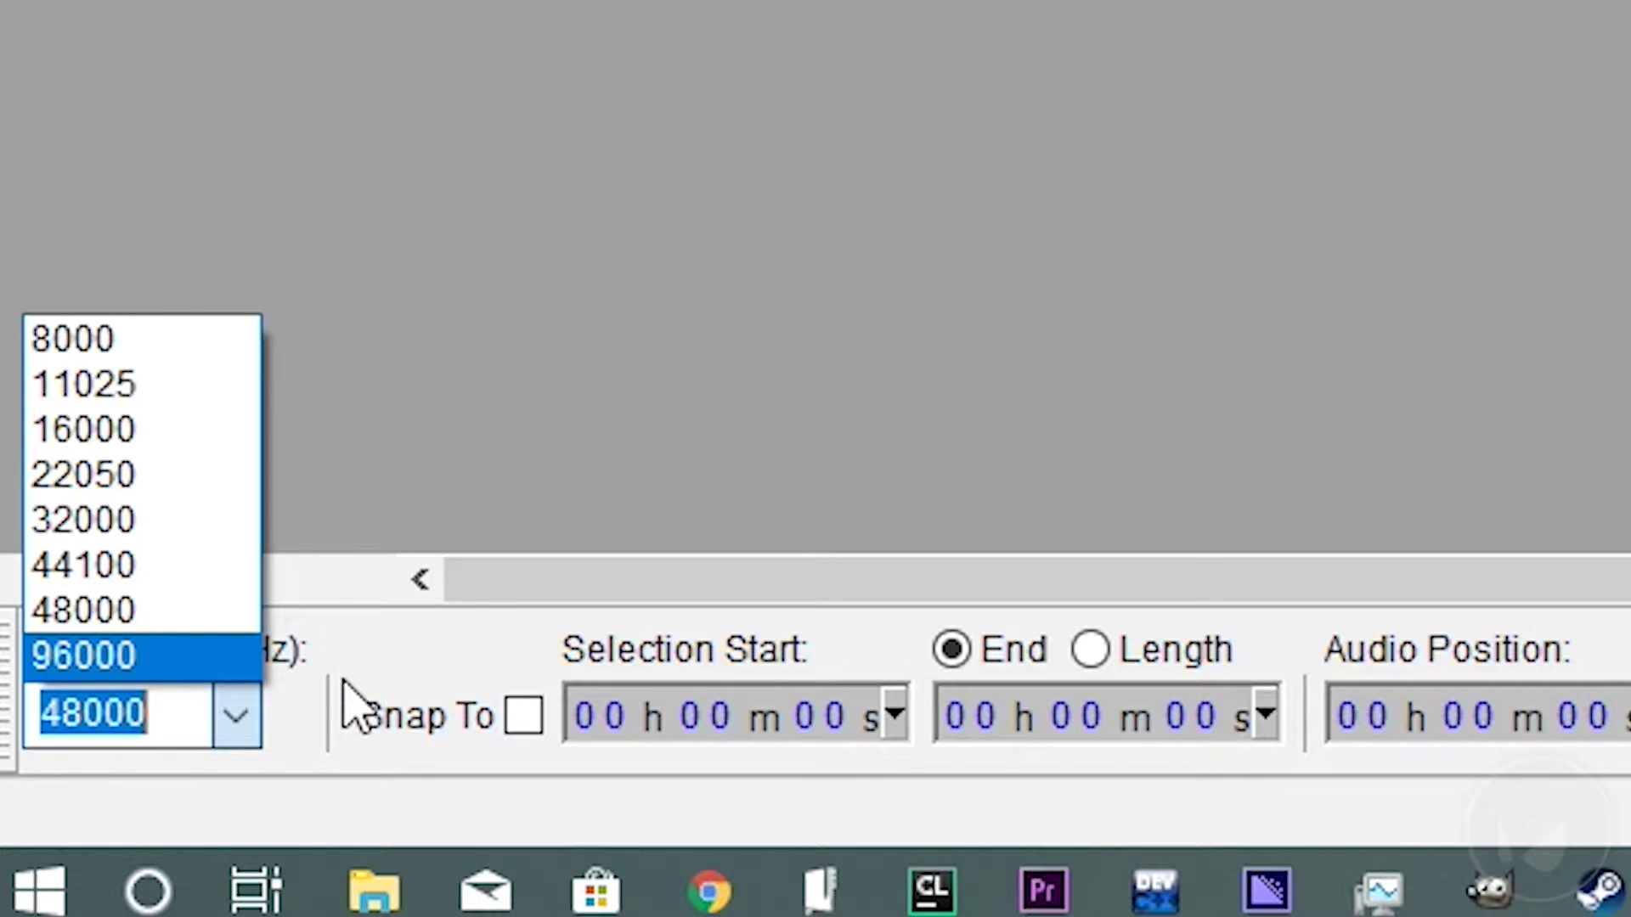
pyautogui.click(366, 649)
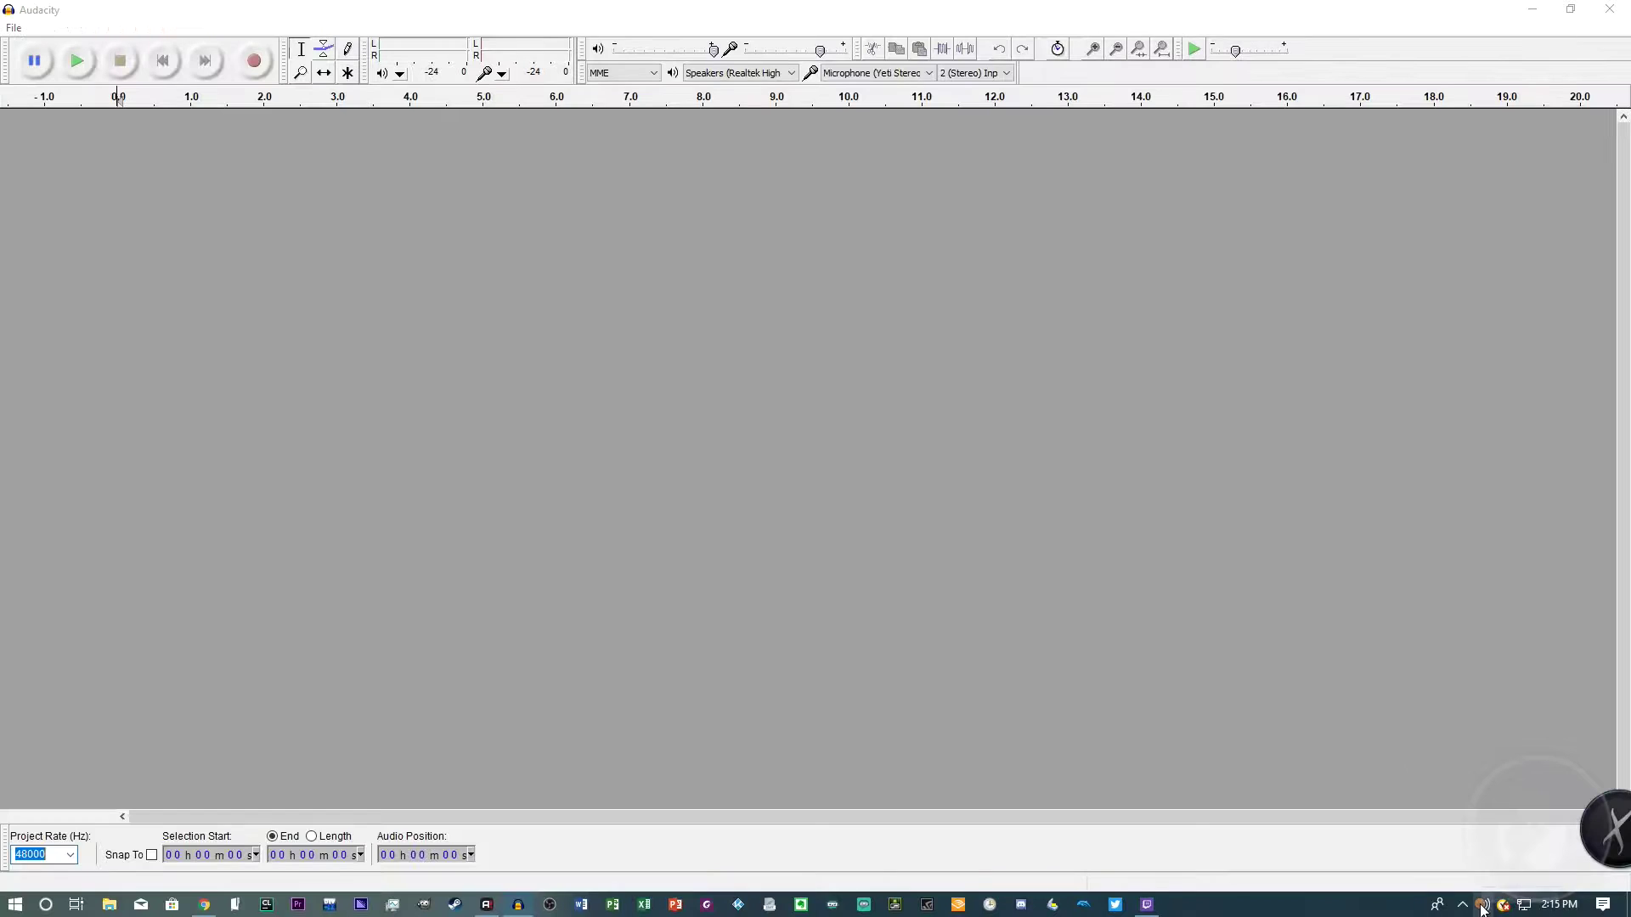
# Open the Windows Sound settings from the tray speaker icon.
pyautogui.rightClick(1482, 905)
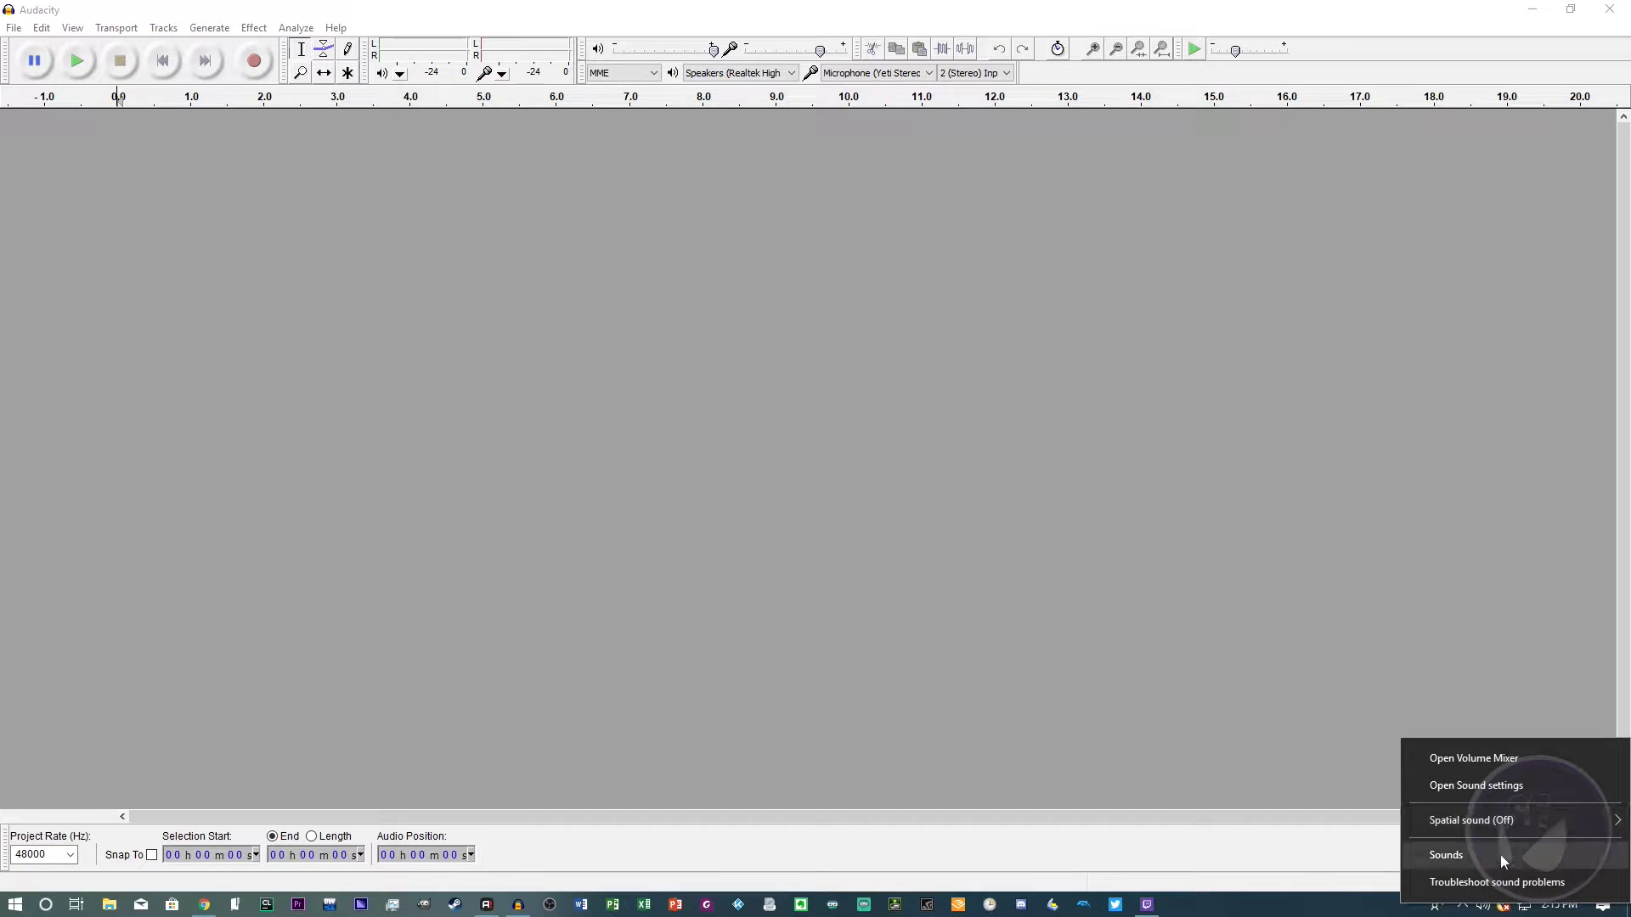
pyautogui.click(1517, 878)
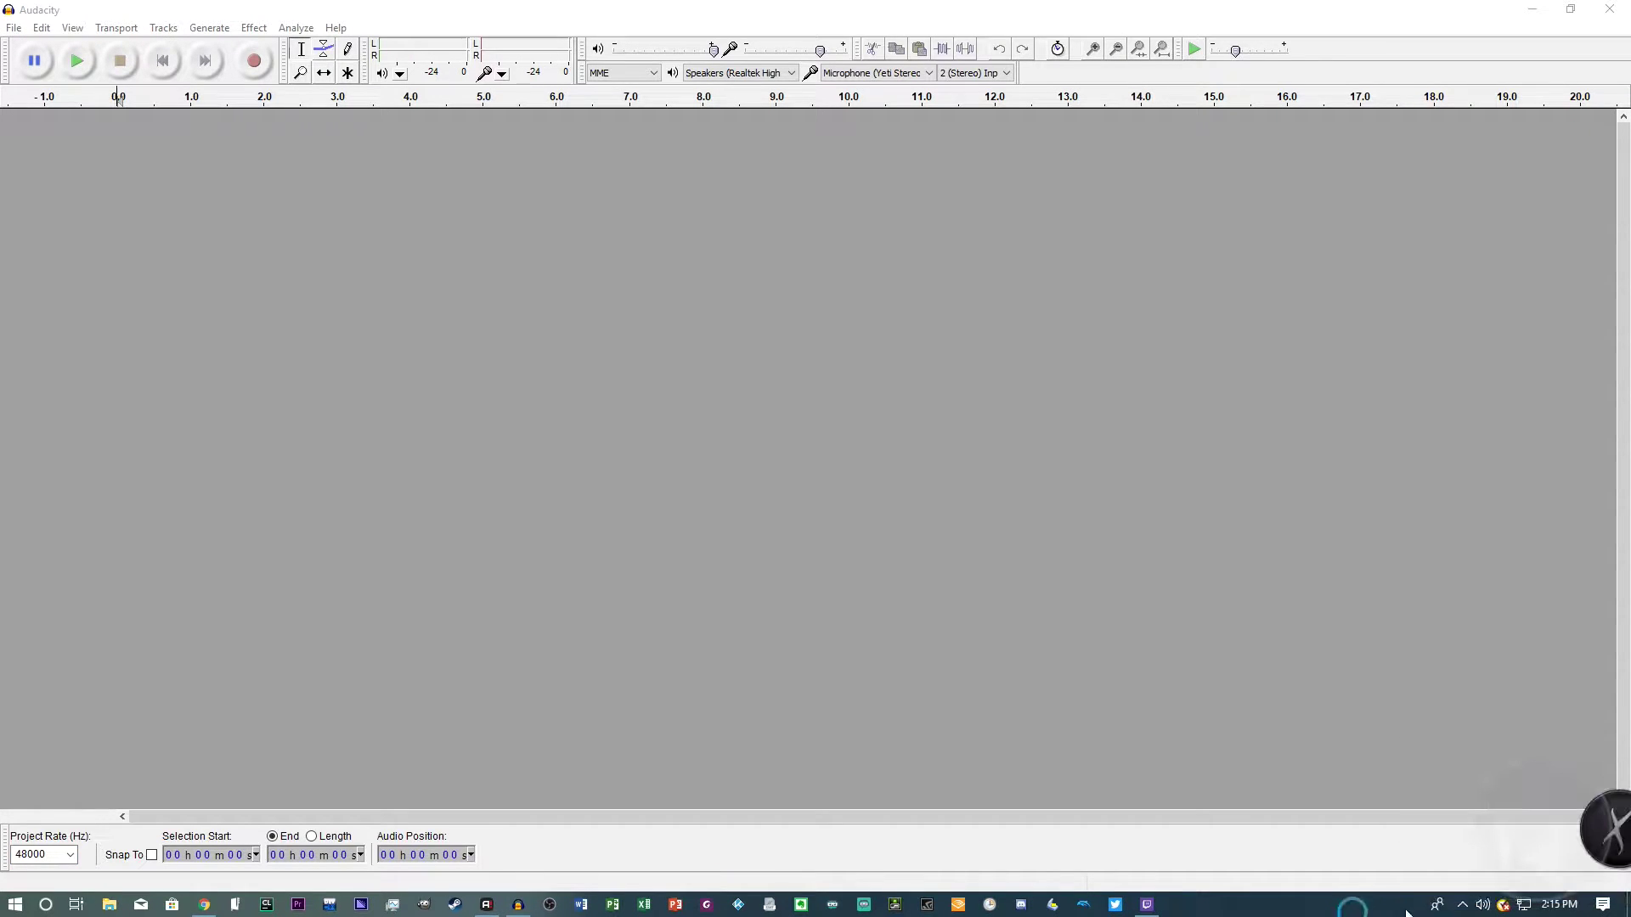
pyautogui.rightClick(1485, 911)
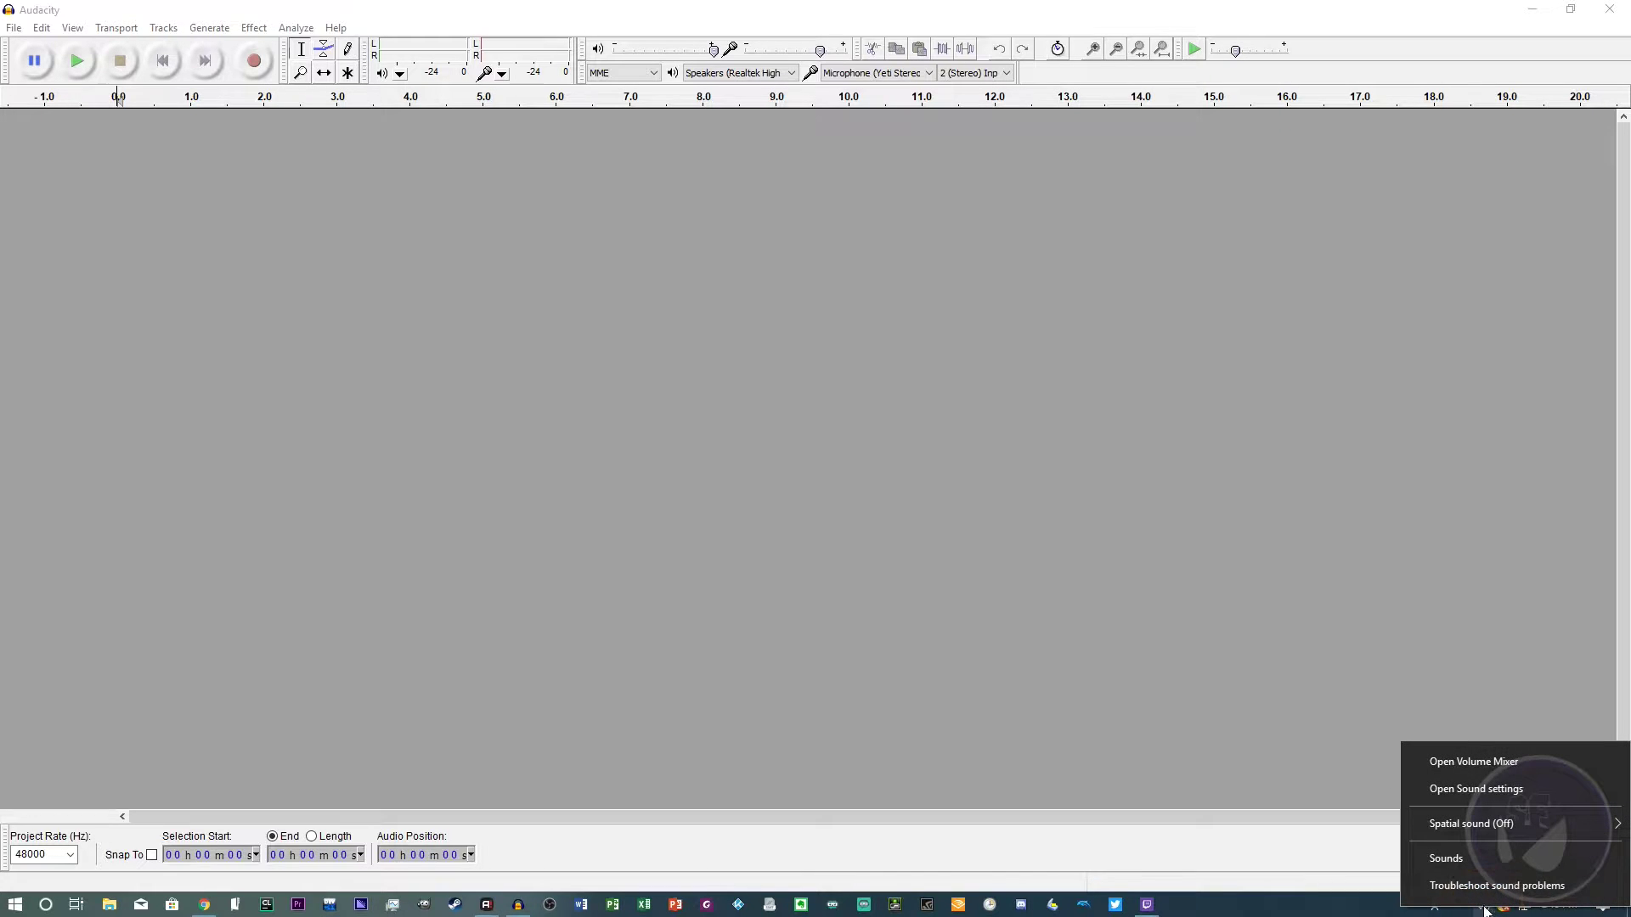
pyautogui.click(1490, 791)
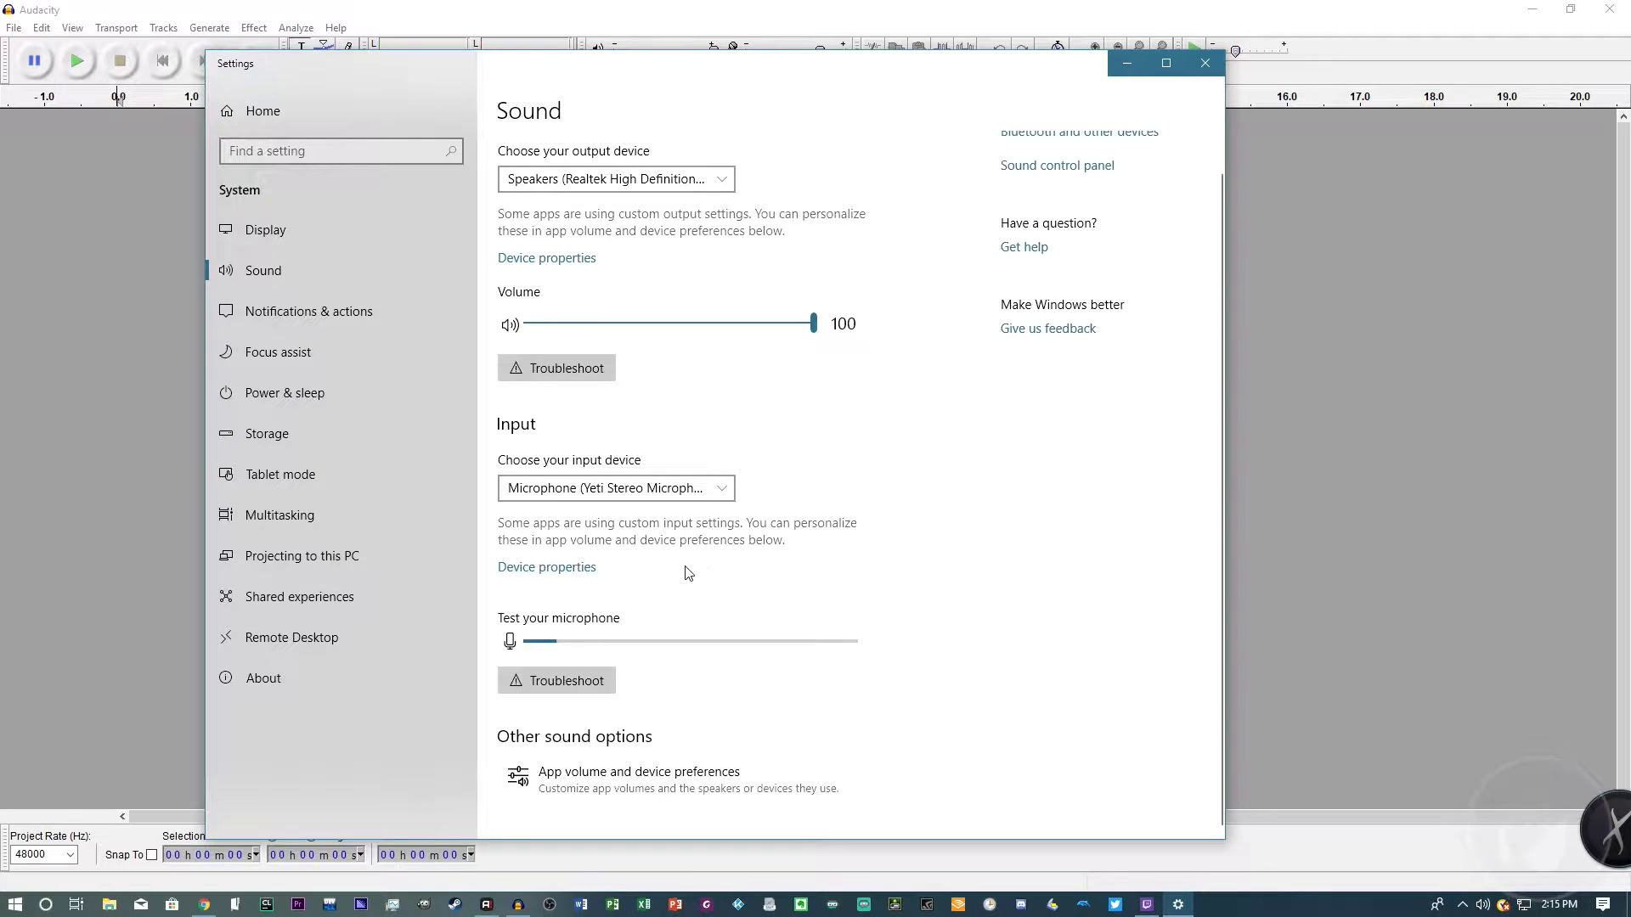
# Raise the microphone input level to about 77 and close the Sound settings.
pyautogui.click(567, 569)
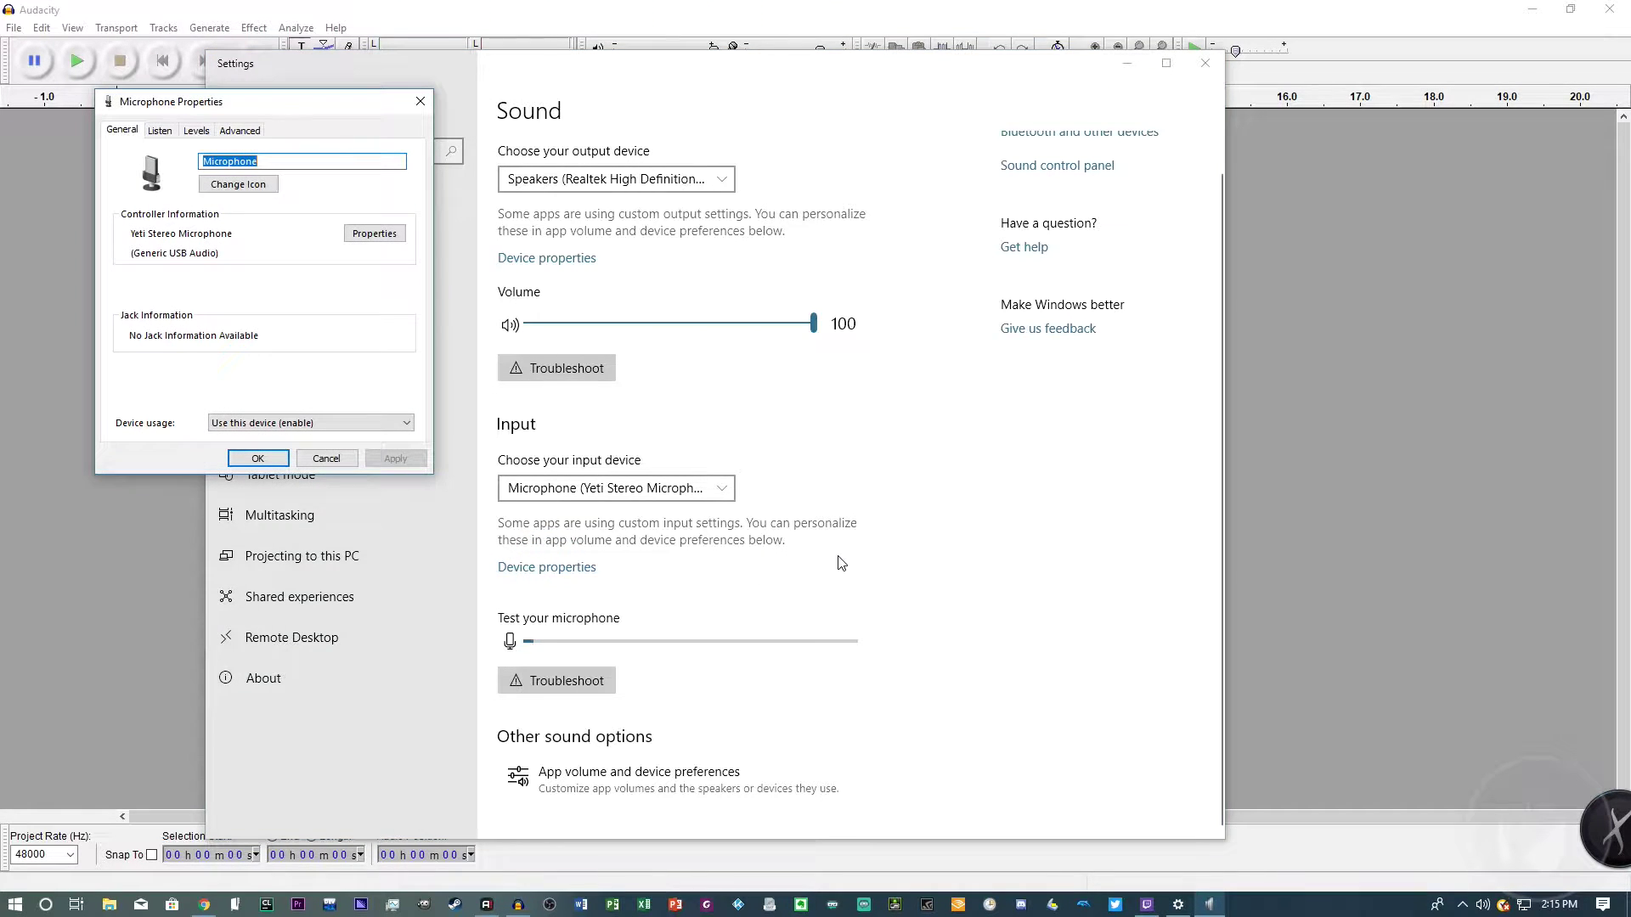
pyautogui.click(164, 130)
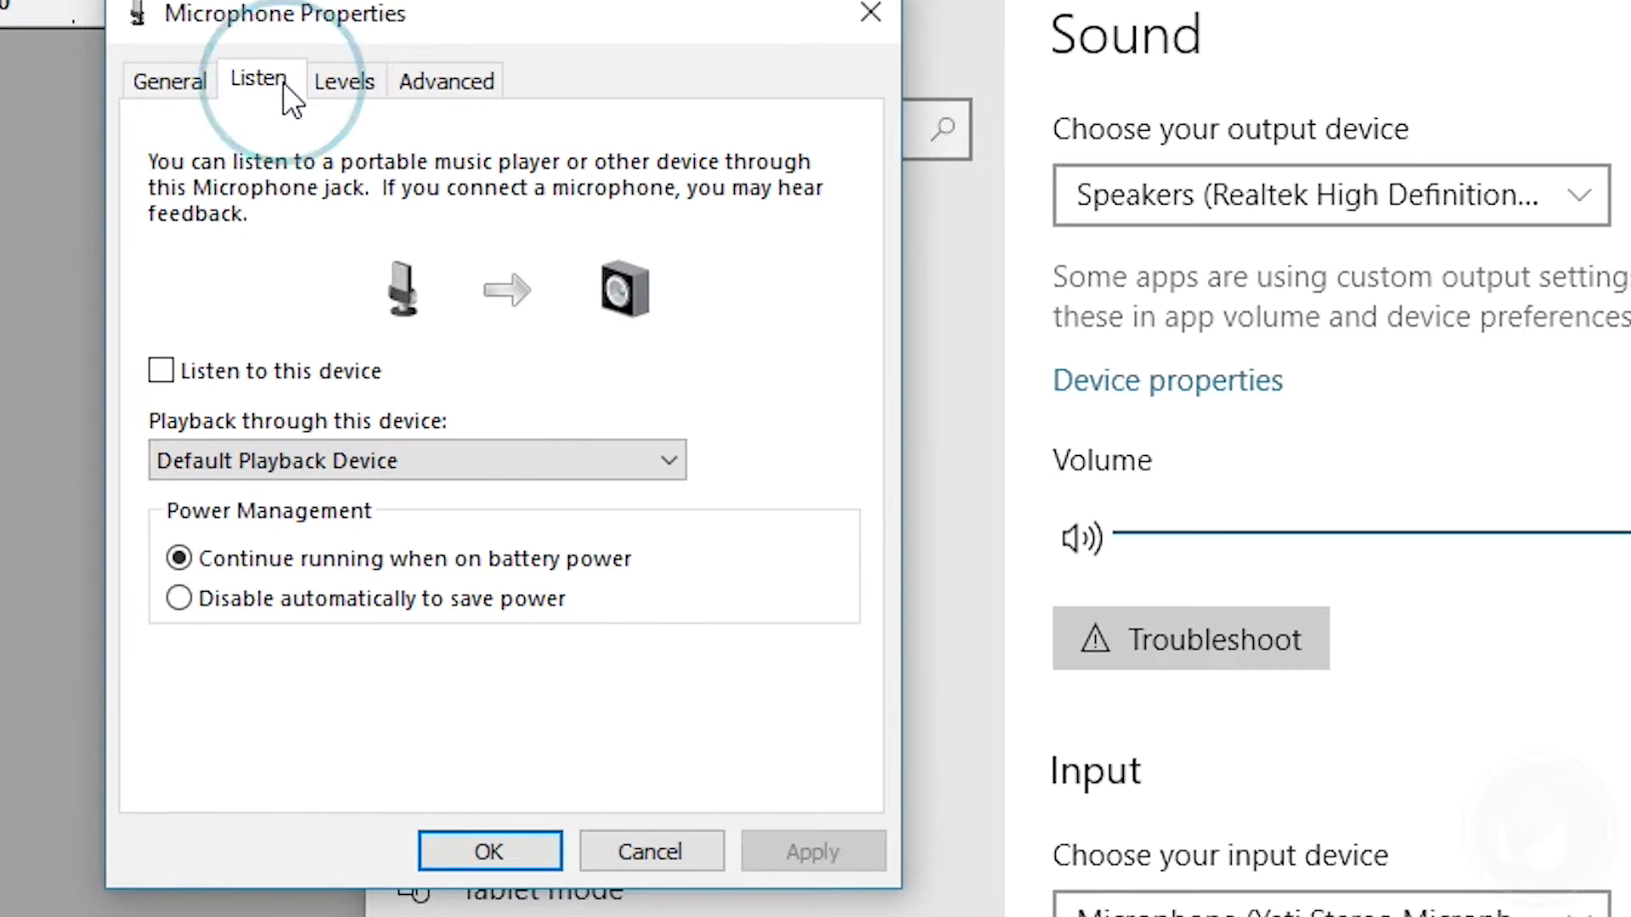
pyautogui.click(340, 81)
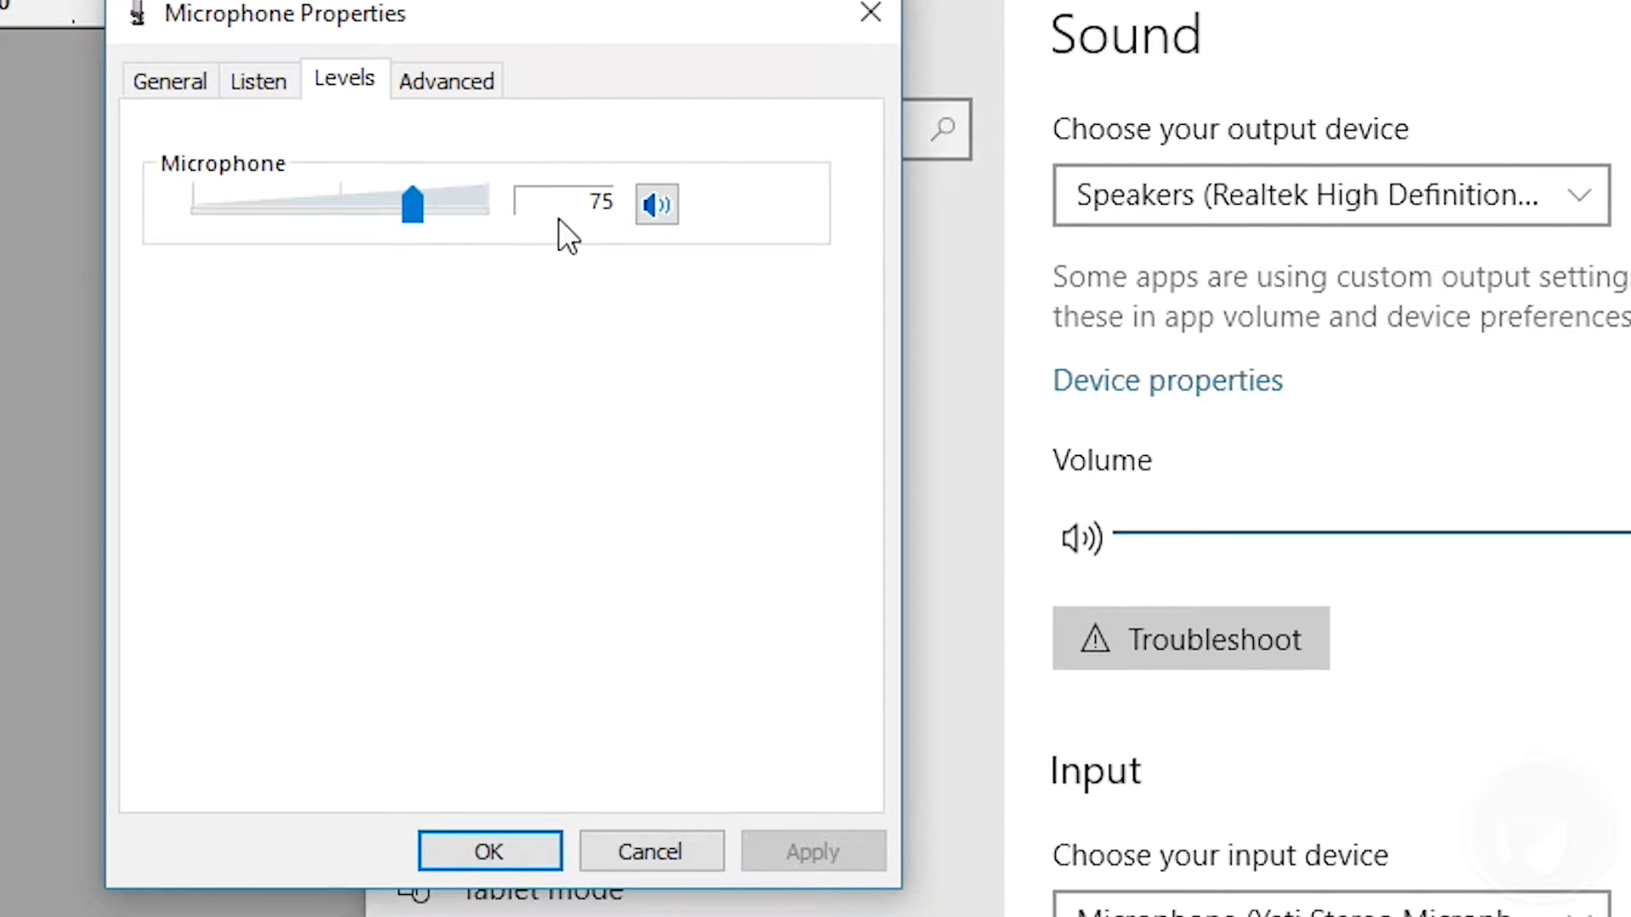
pyautogui.moveTo(419, 205)
pyautogui.mouseDown()
pyautogui.moveTo(403, 206)
pyautogui.moveTo(438, 206)
pyautogui.moveTo(419, 204)
pyautogui.mouseUp()
pyautogui.click(494, 844)
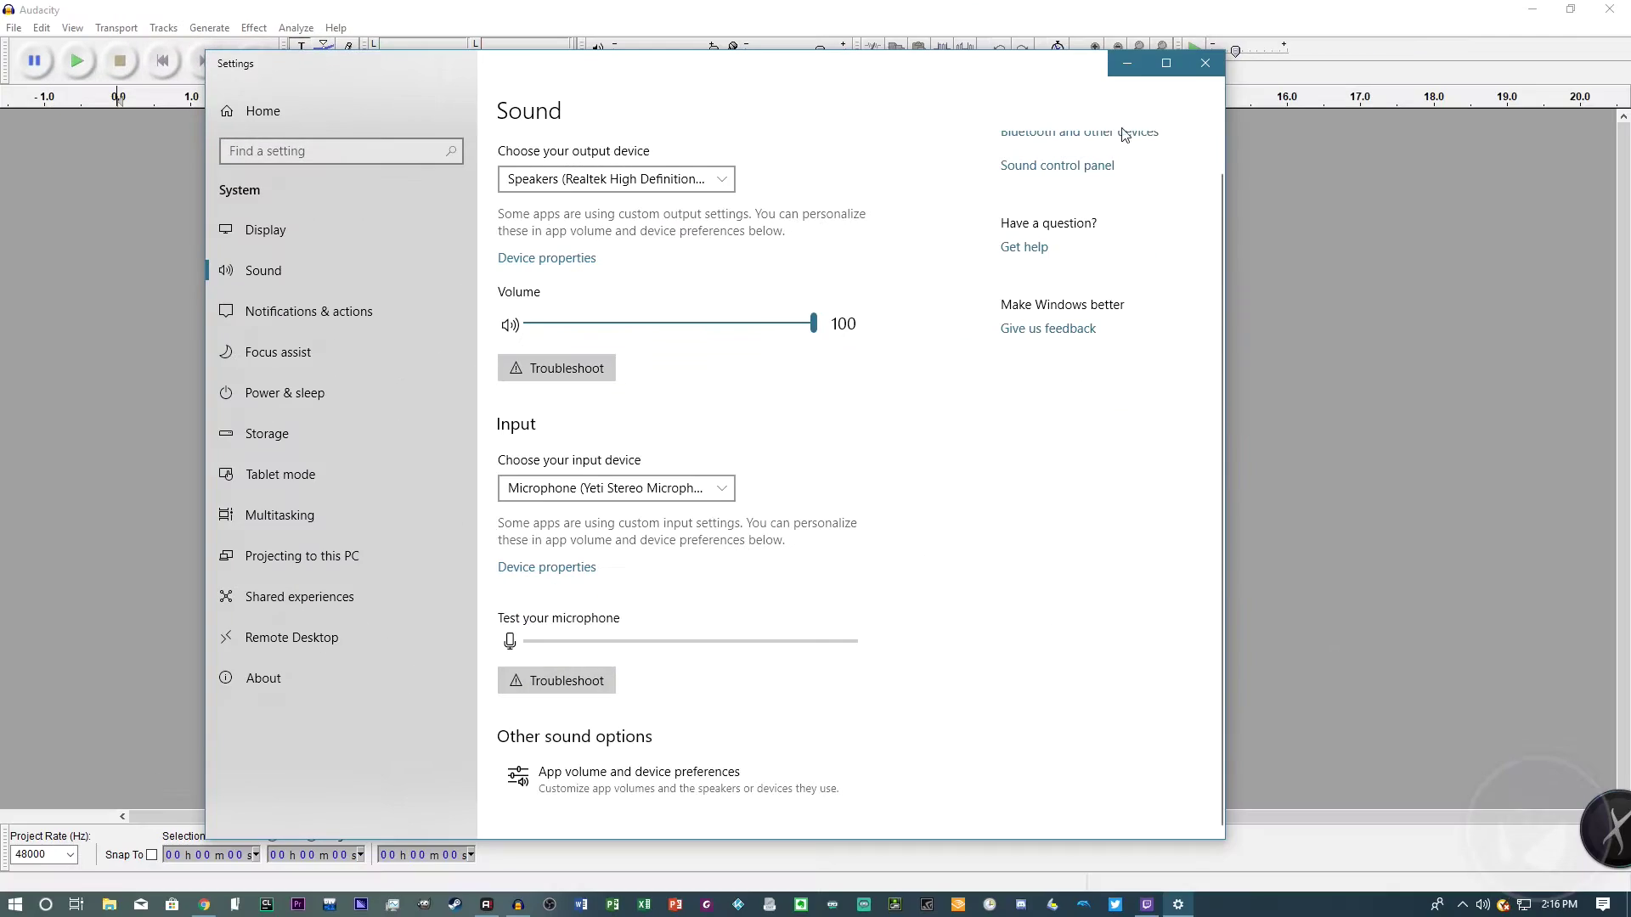
pyautogui.click(1215, 52)
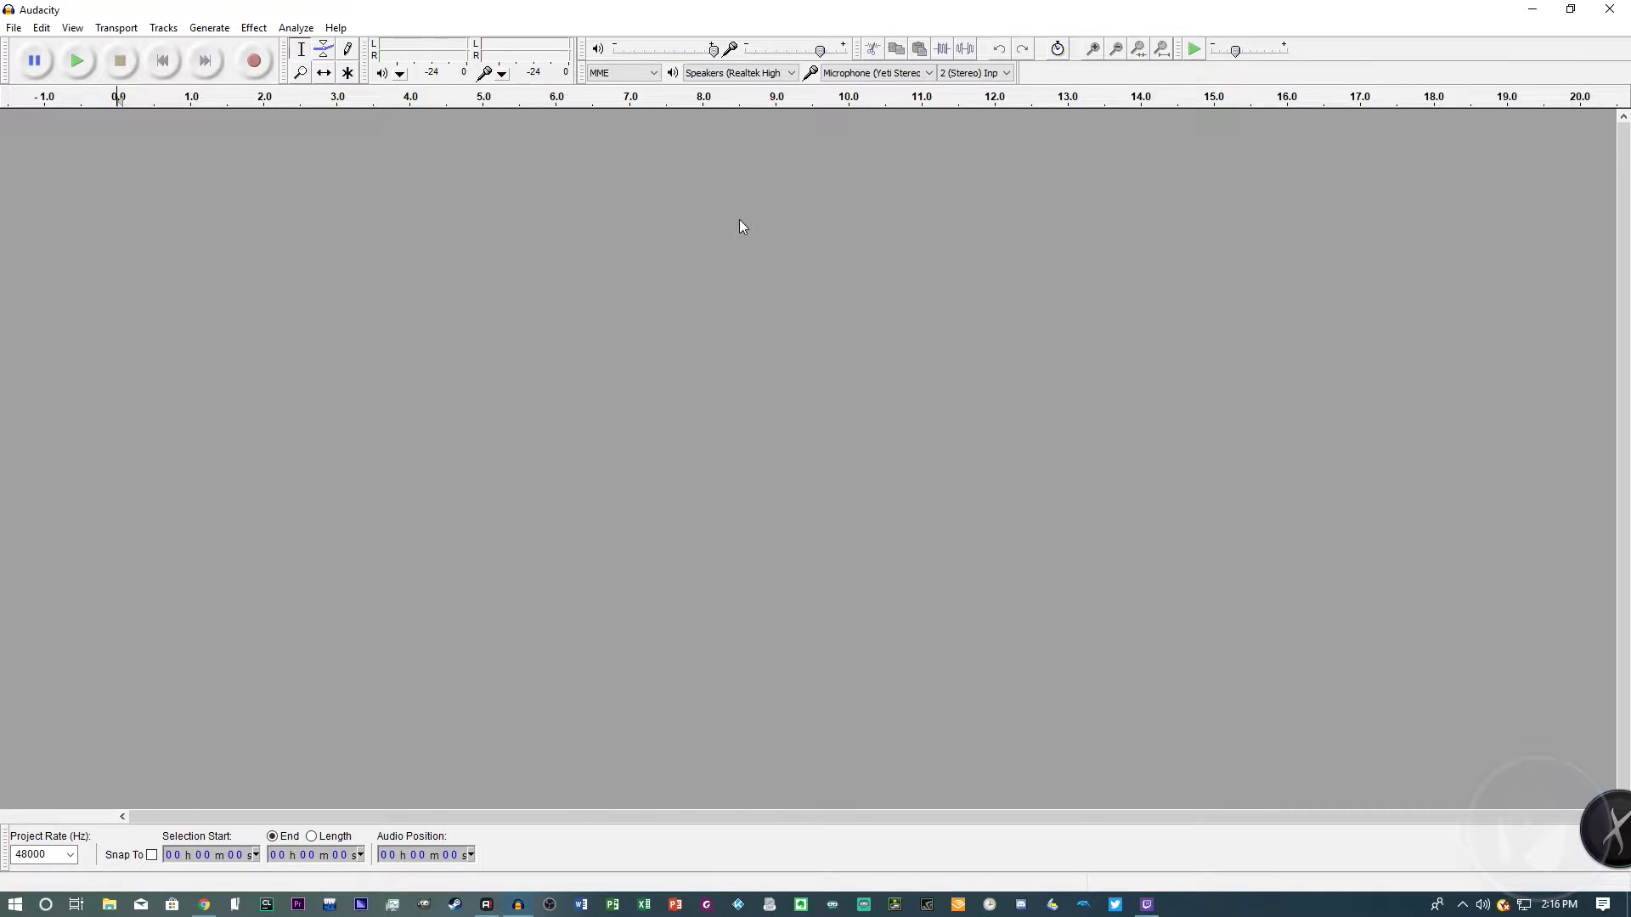
pyautogui.click(753, 77)
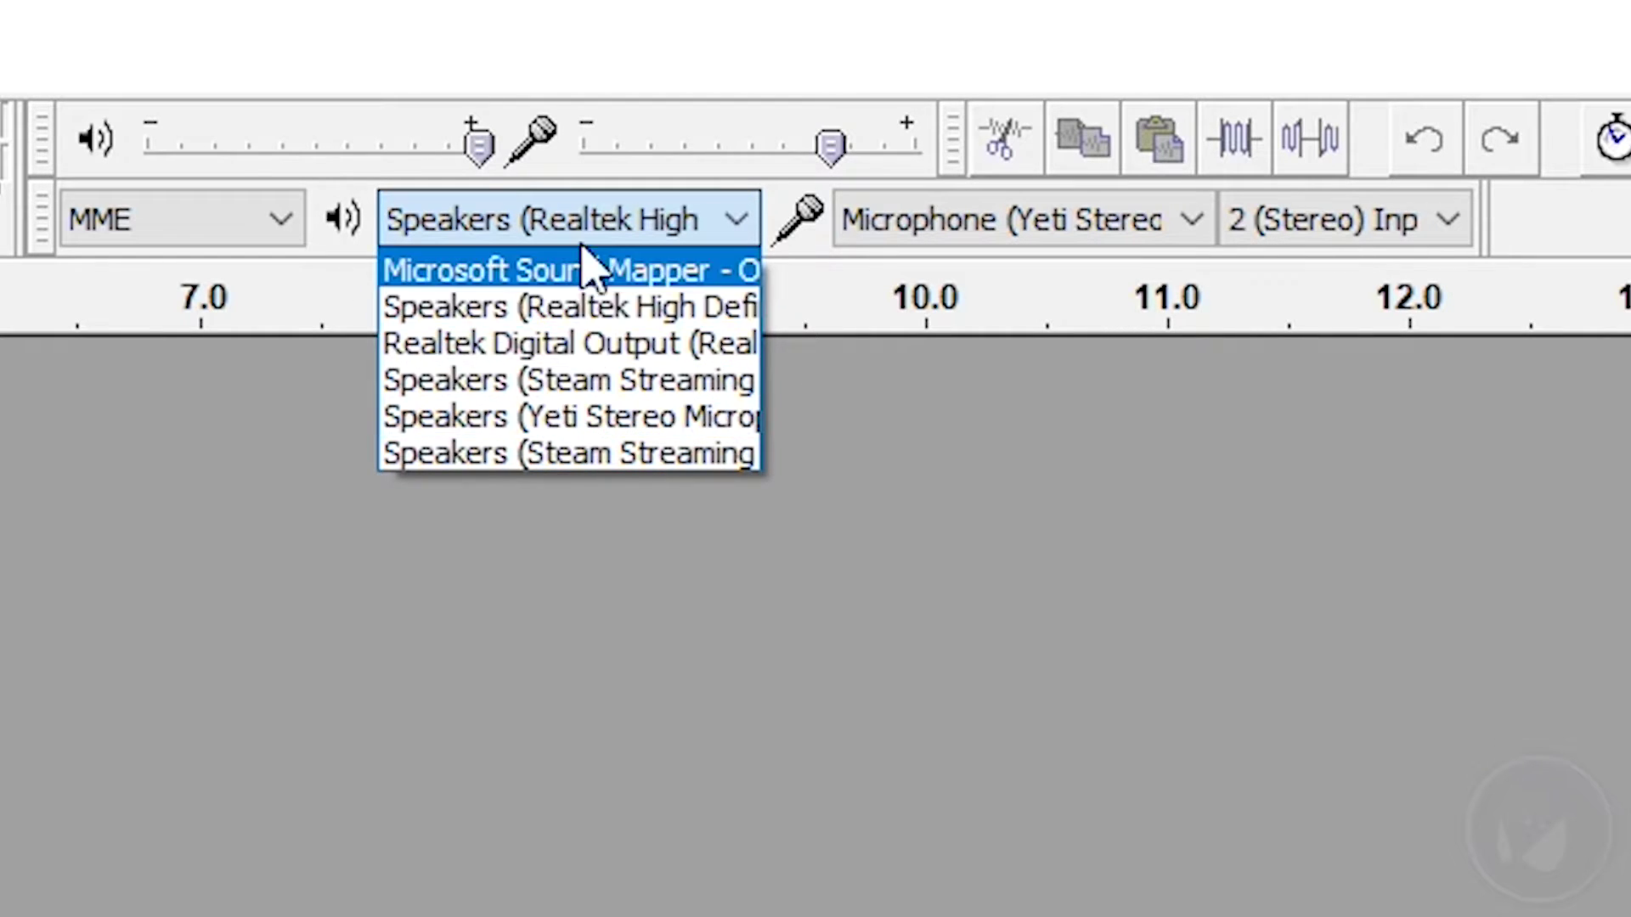
pyautogui.click(928, 221)
pyautogui.click(968, 226)
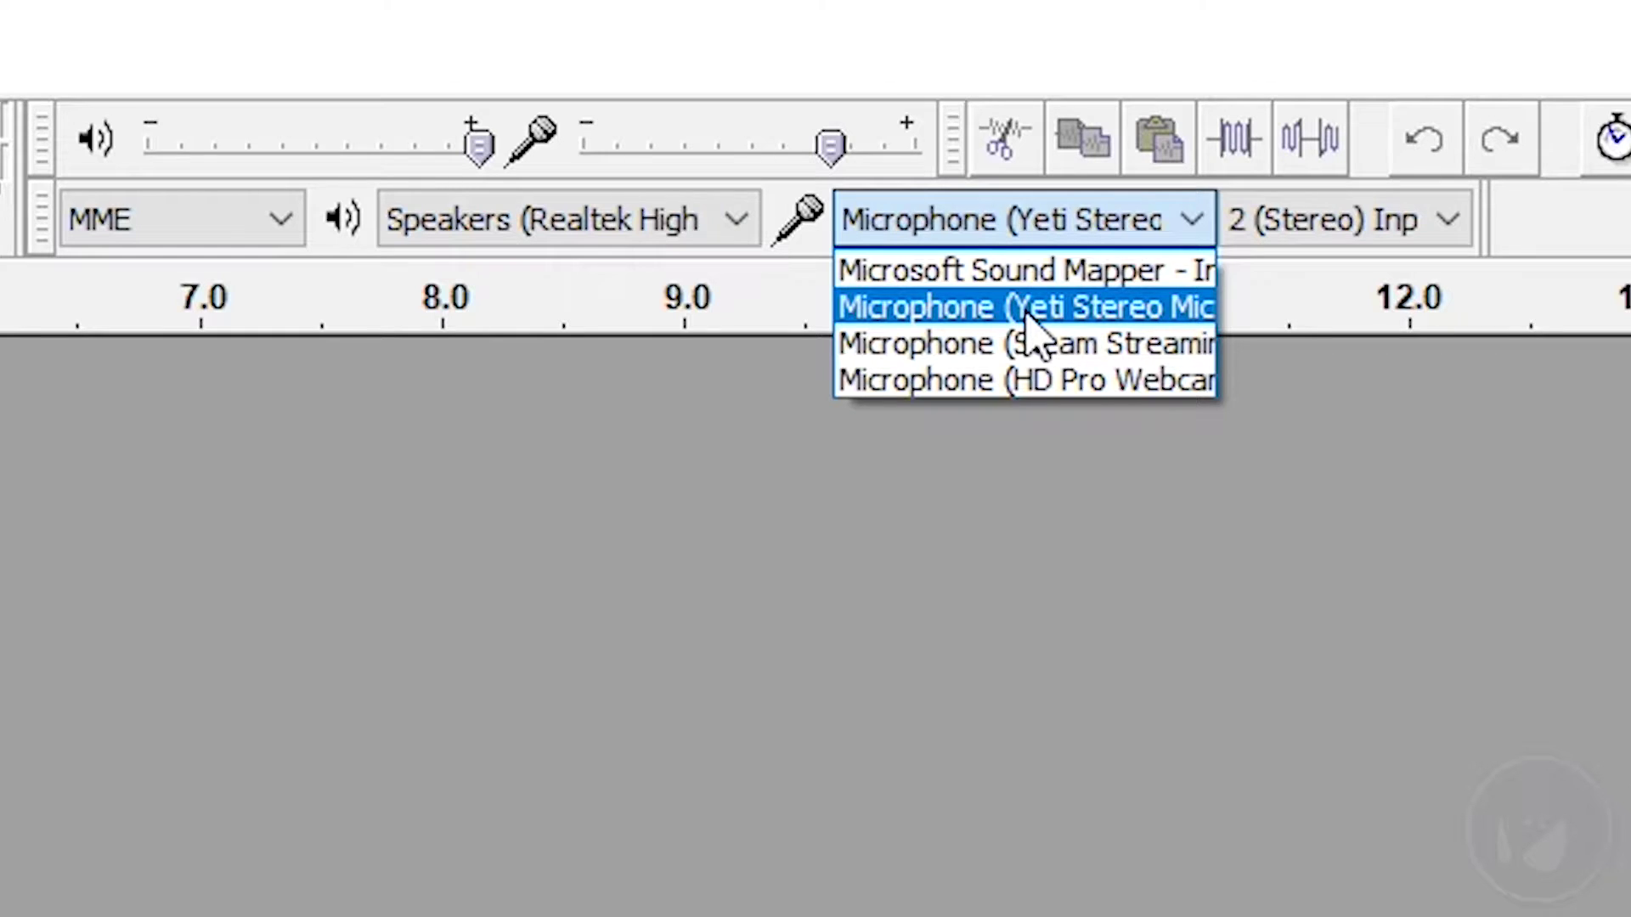
pyautogui.click(1274, 219)
pyautogui.click(1270, 223)
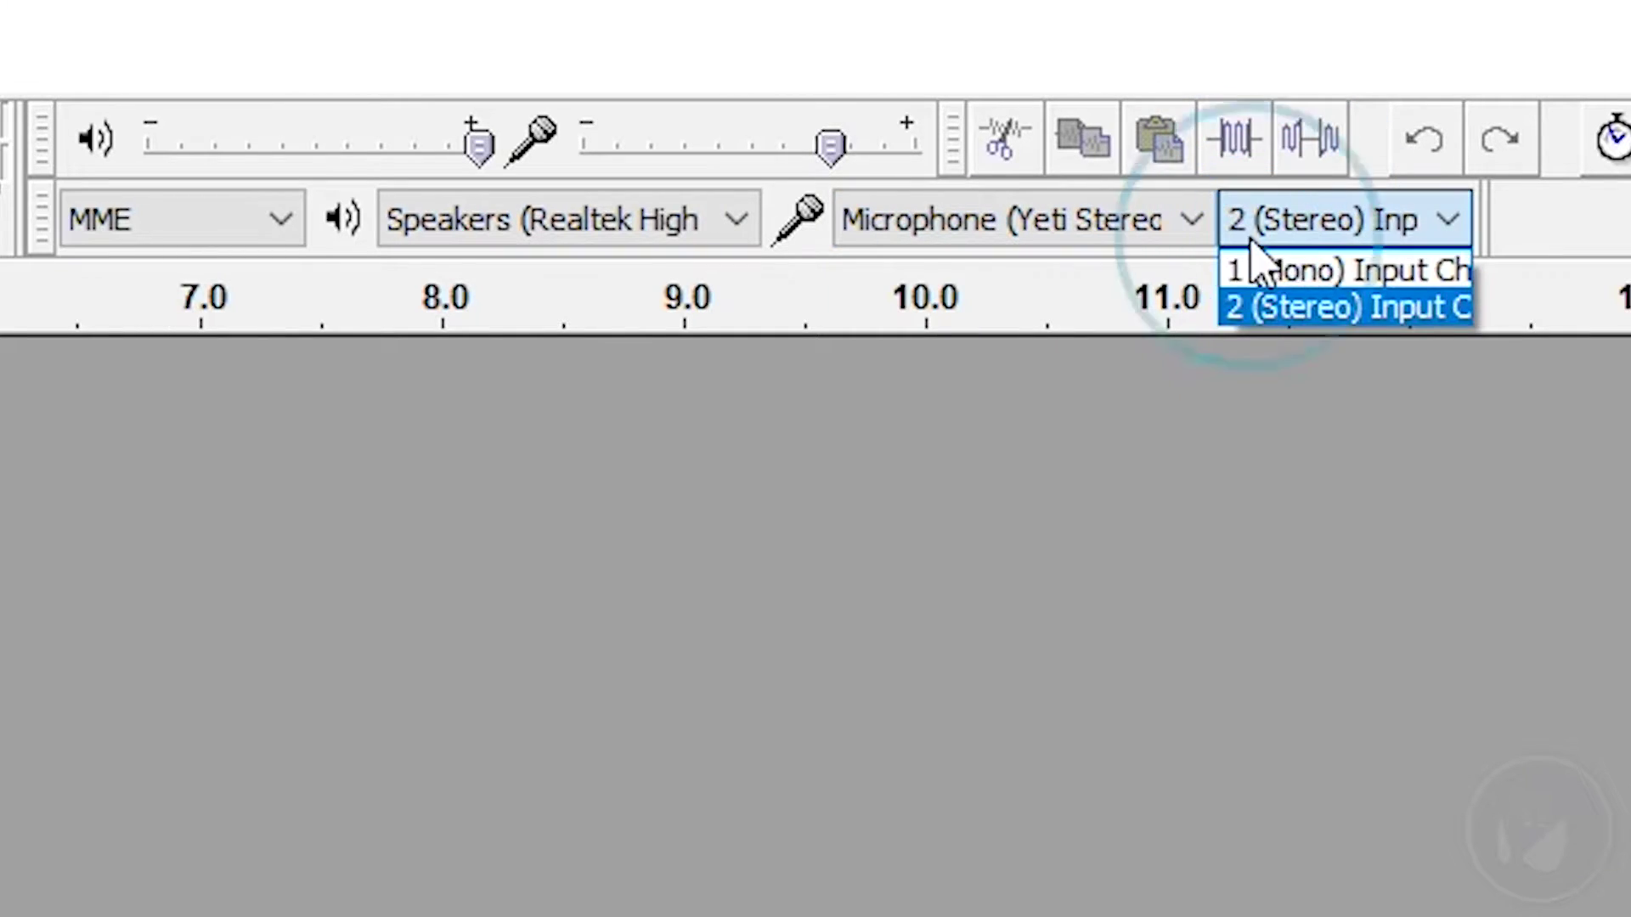
pyautogui.click(1315, 308)
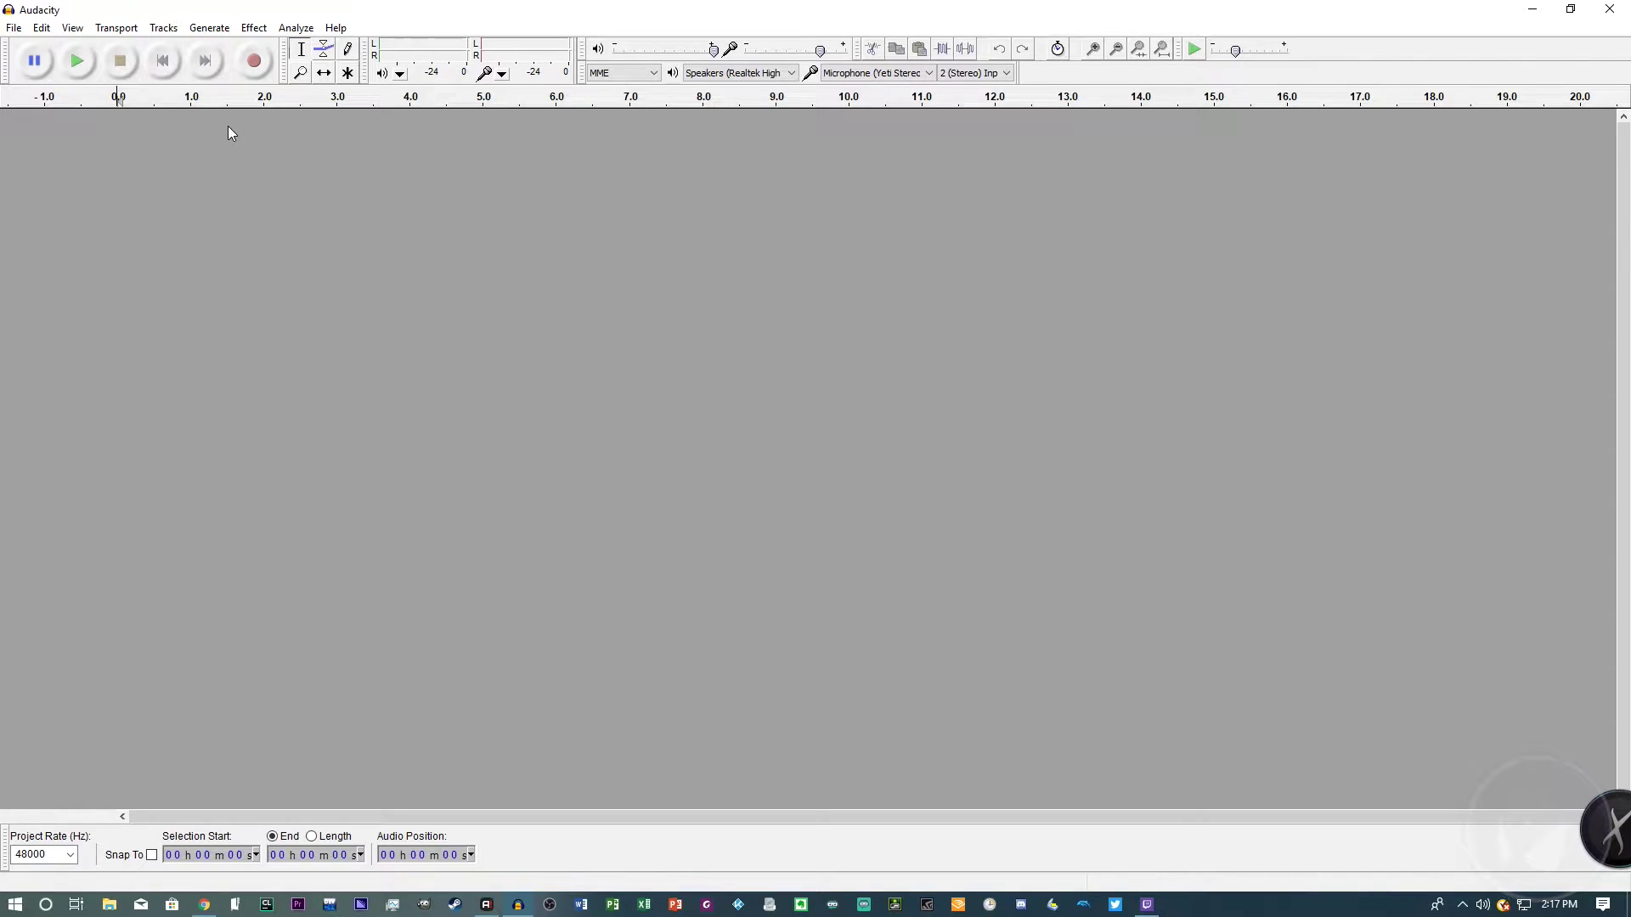
# Record about 13 seconds of voice into a new stereo track and select its opening second.
pyautogui.click(257, 61)
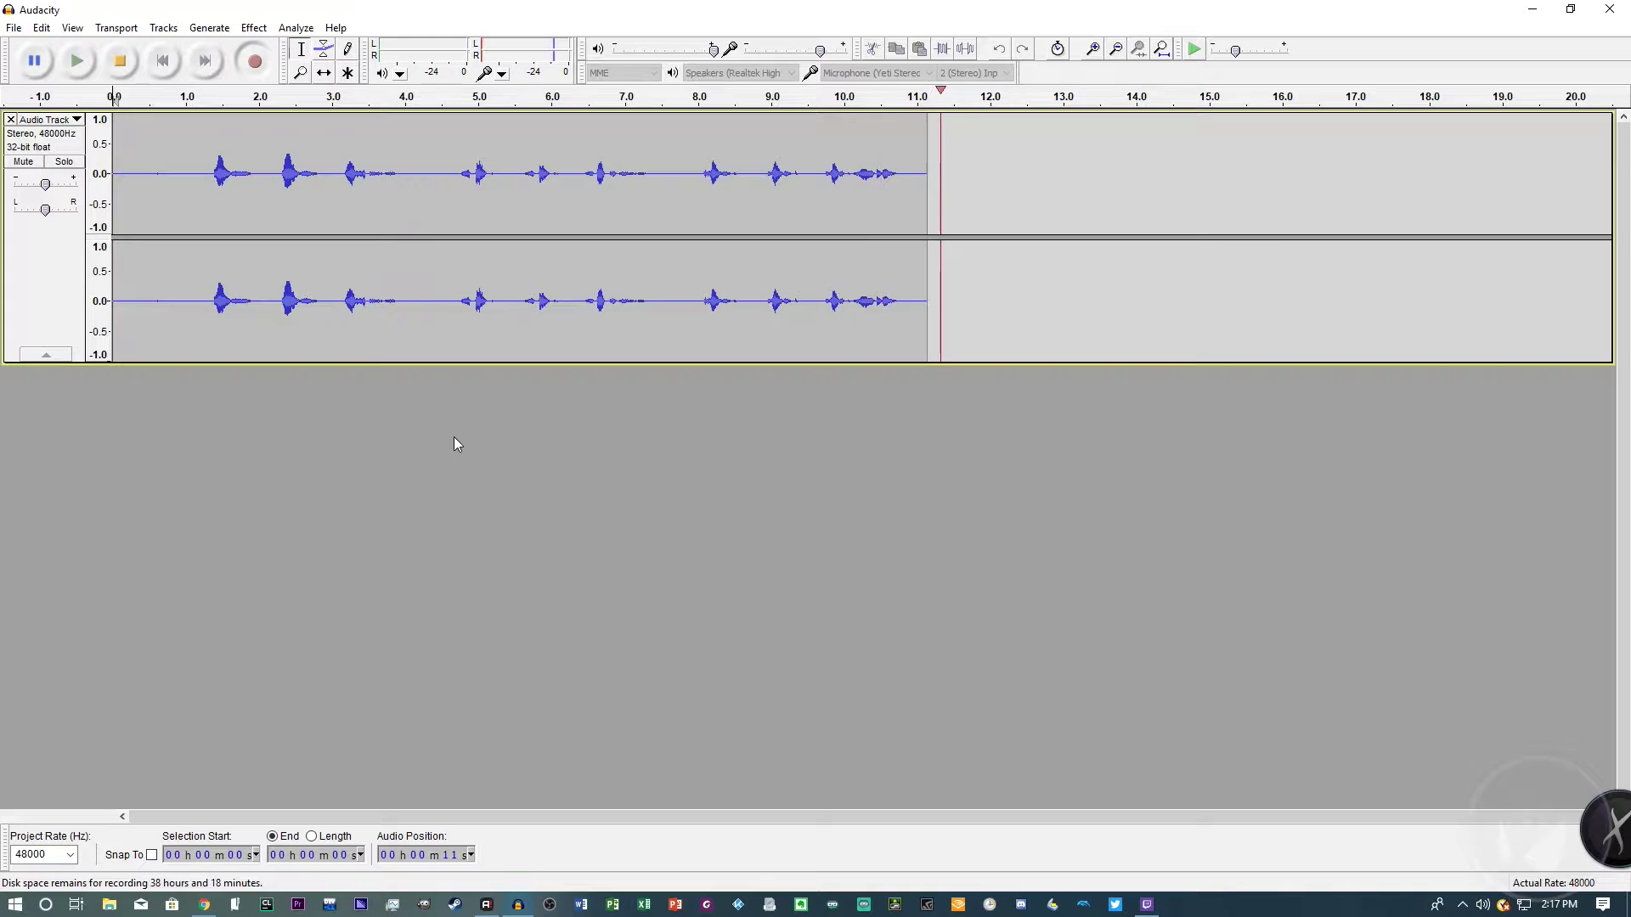
pyautogui.click(122, 60)
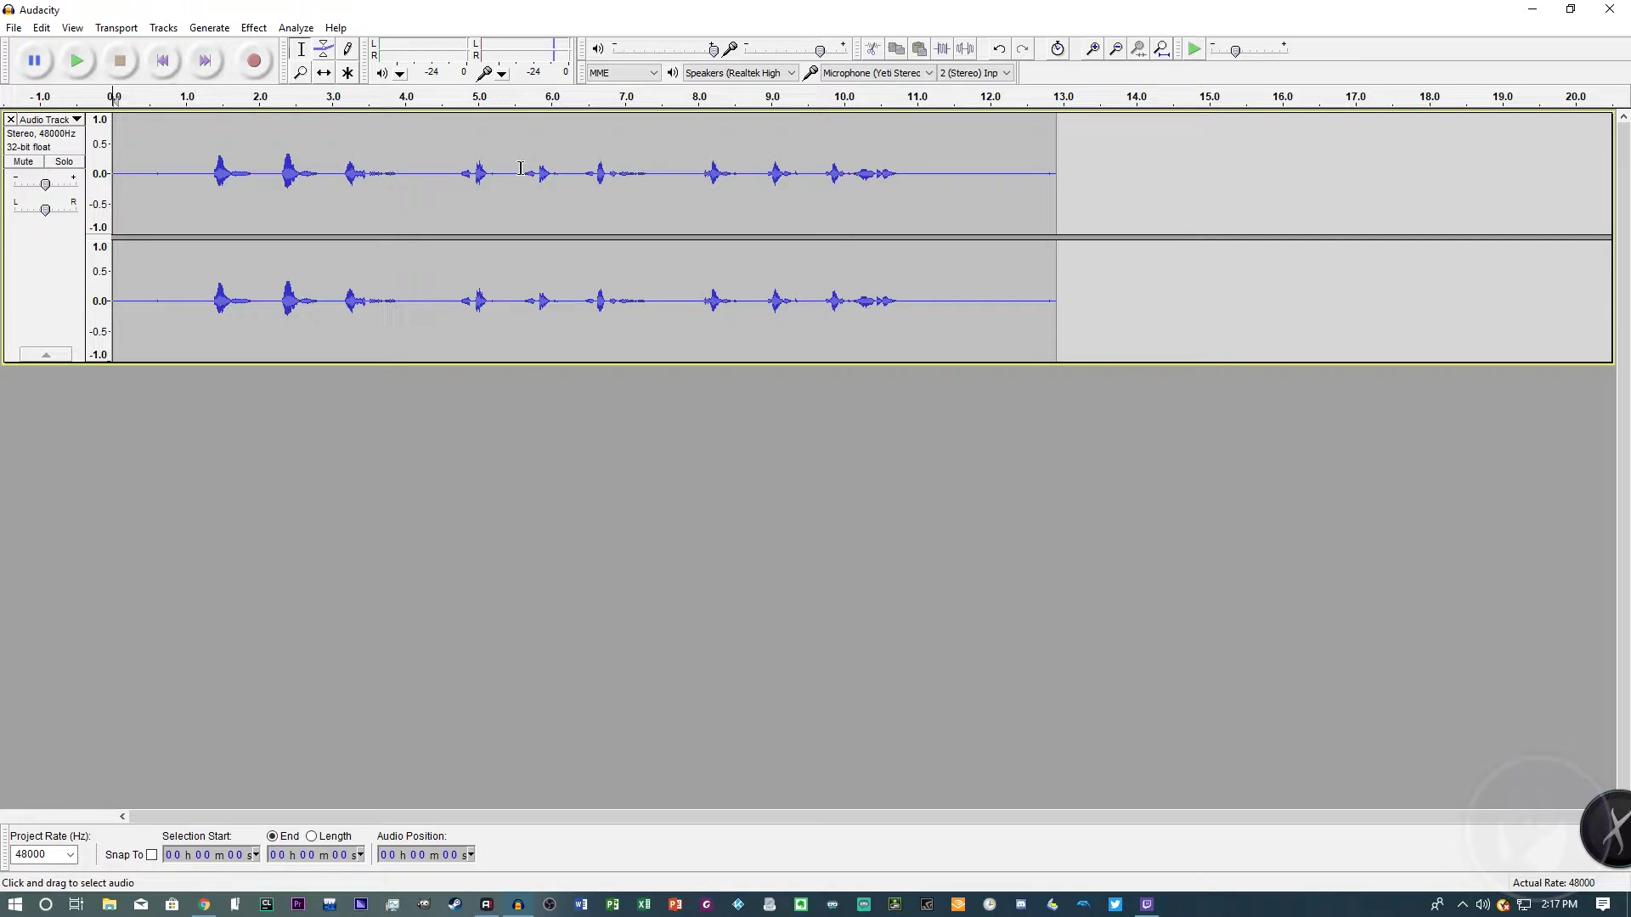
pyautogui.moveTo(204, 136); pyautogui.dragTo(109, 137)
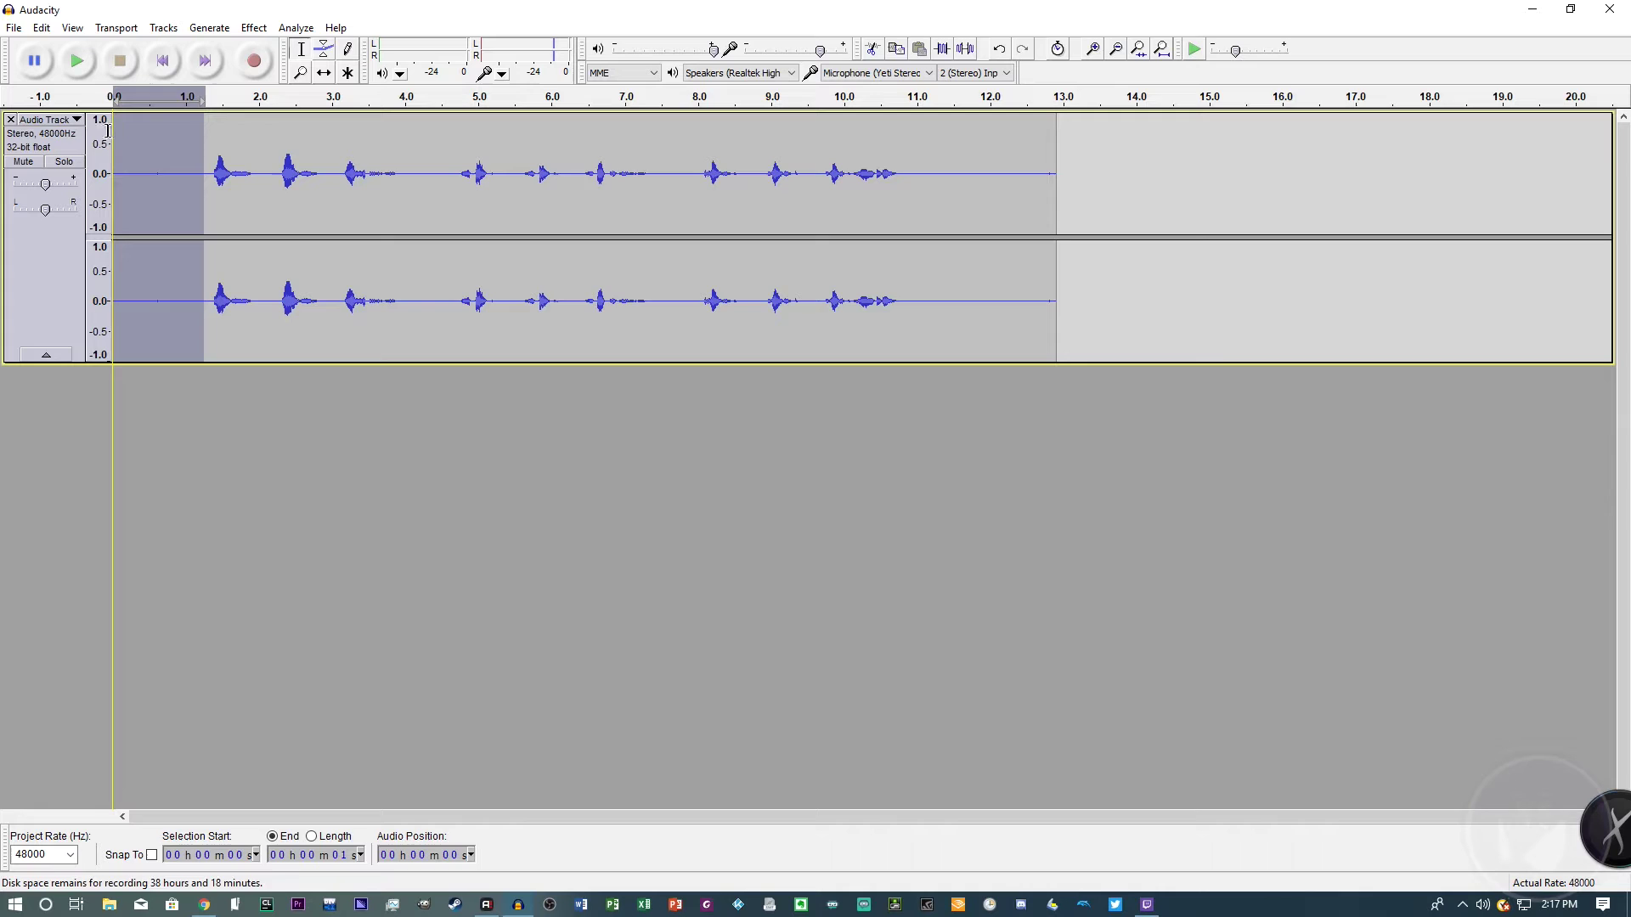
# Play the recording back from the start.
pyautogui.click(162, 138)
pyautogui.click(169, 68)
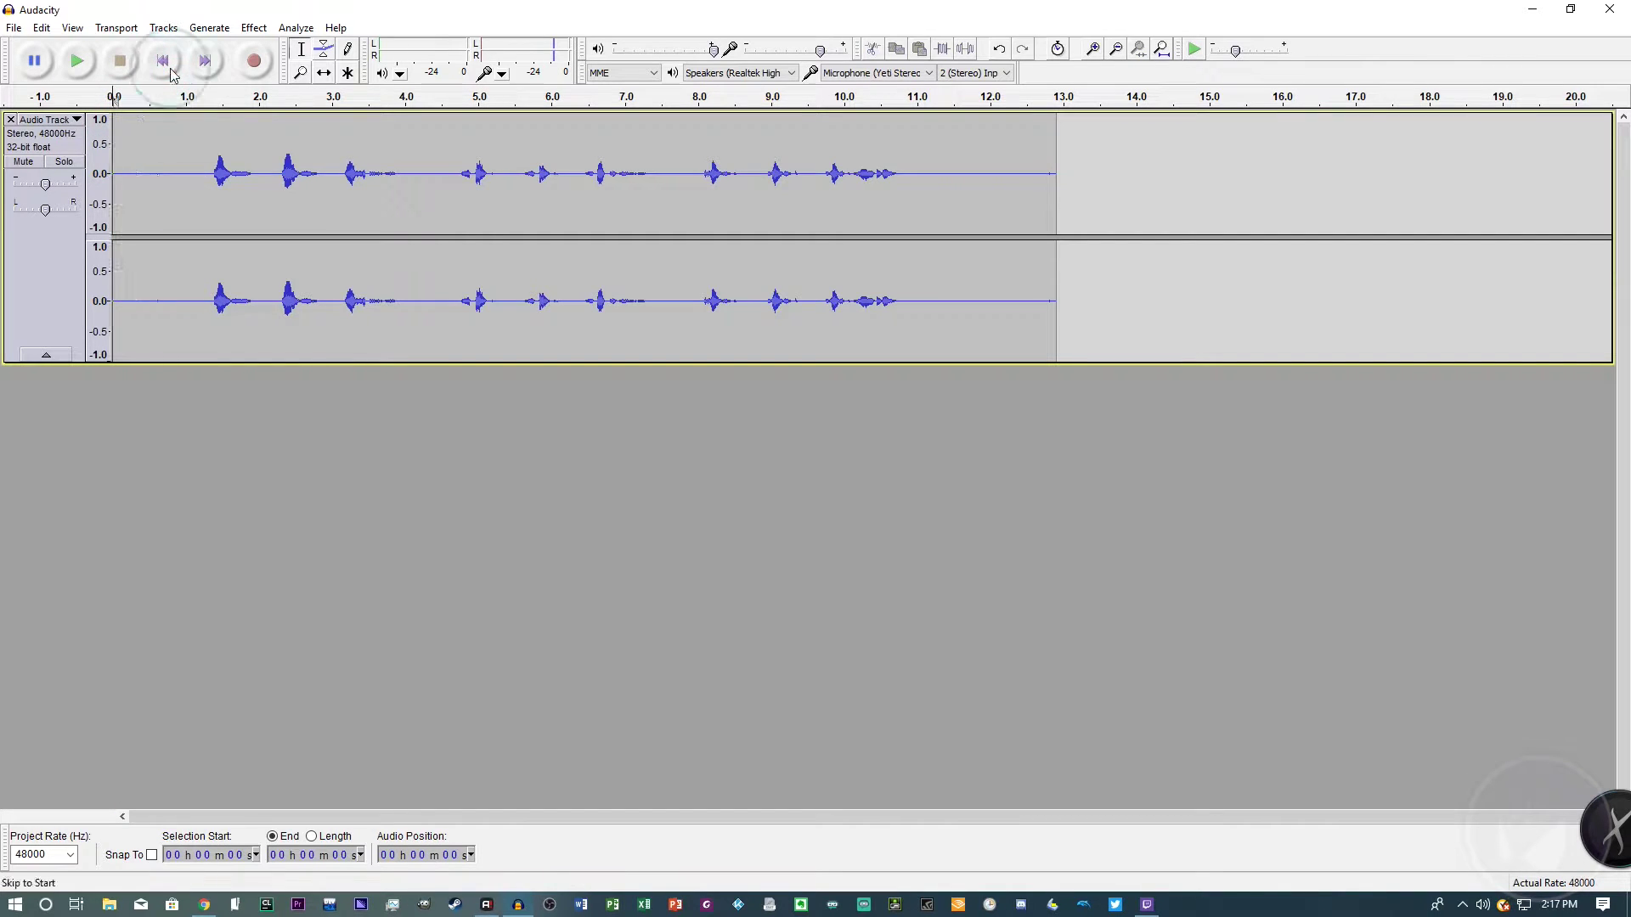
pyautogui.click(76, 61)
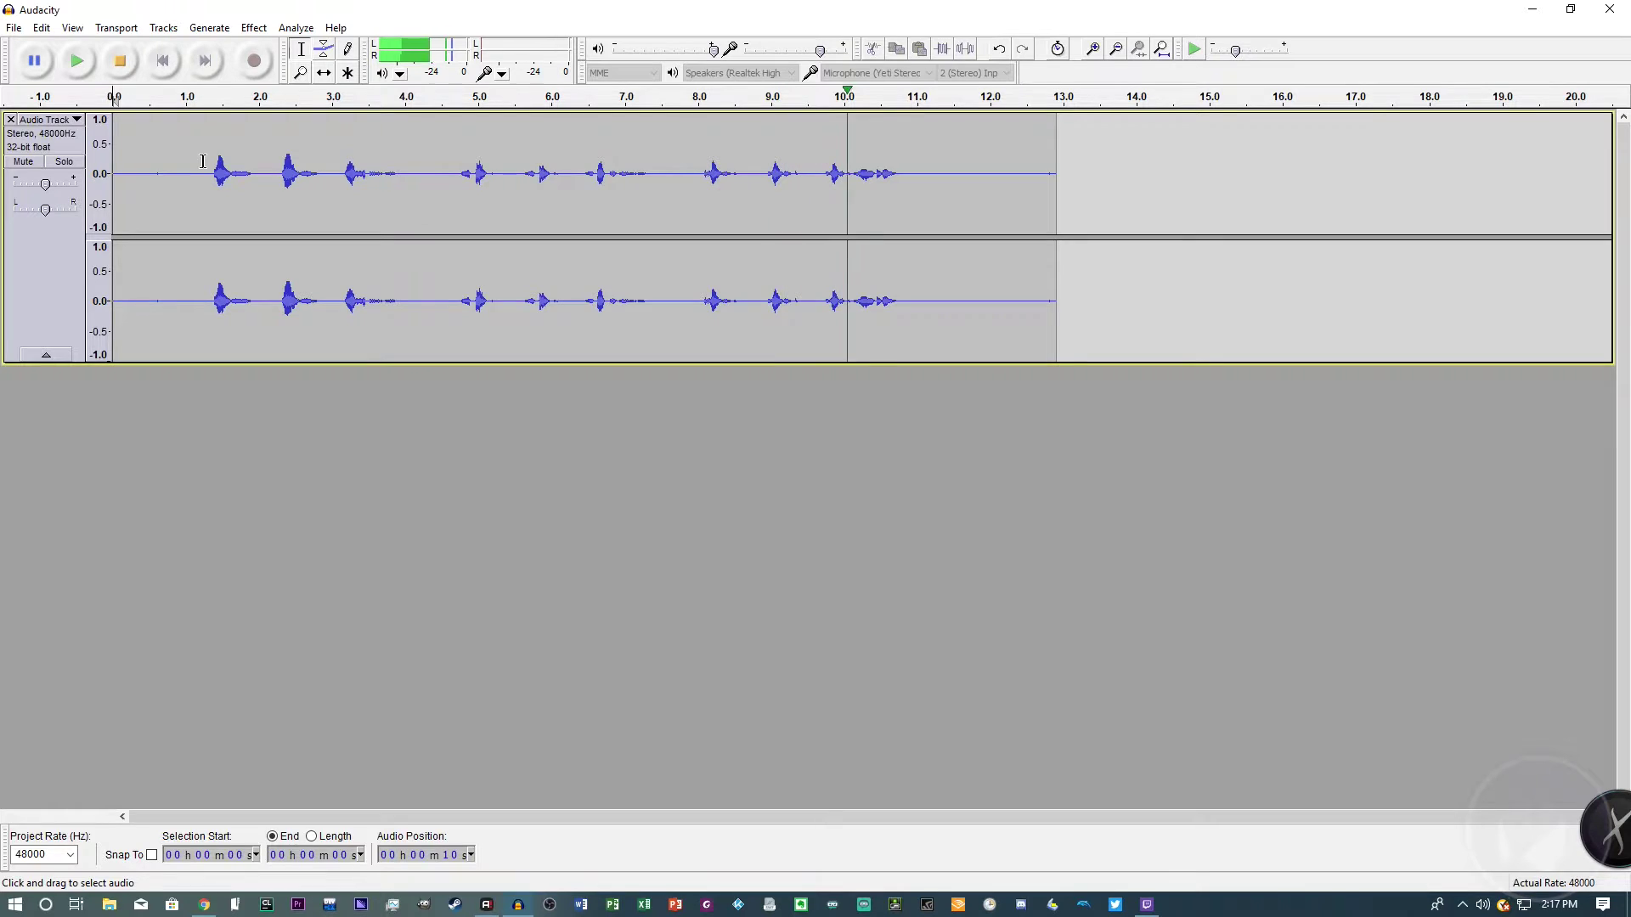
pyautogui.click(117, 69)
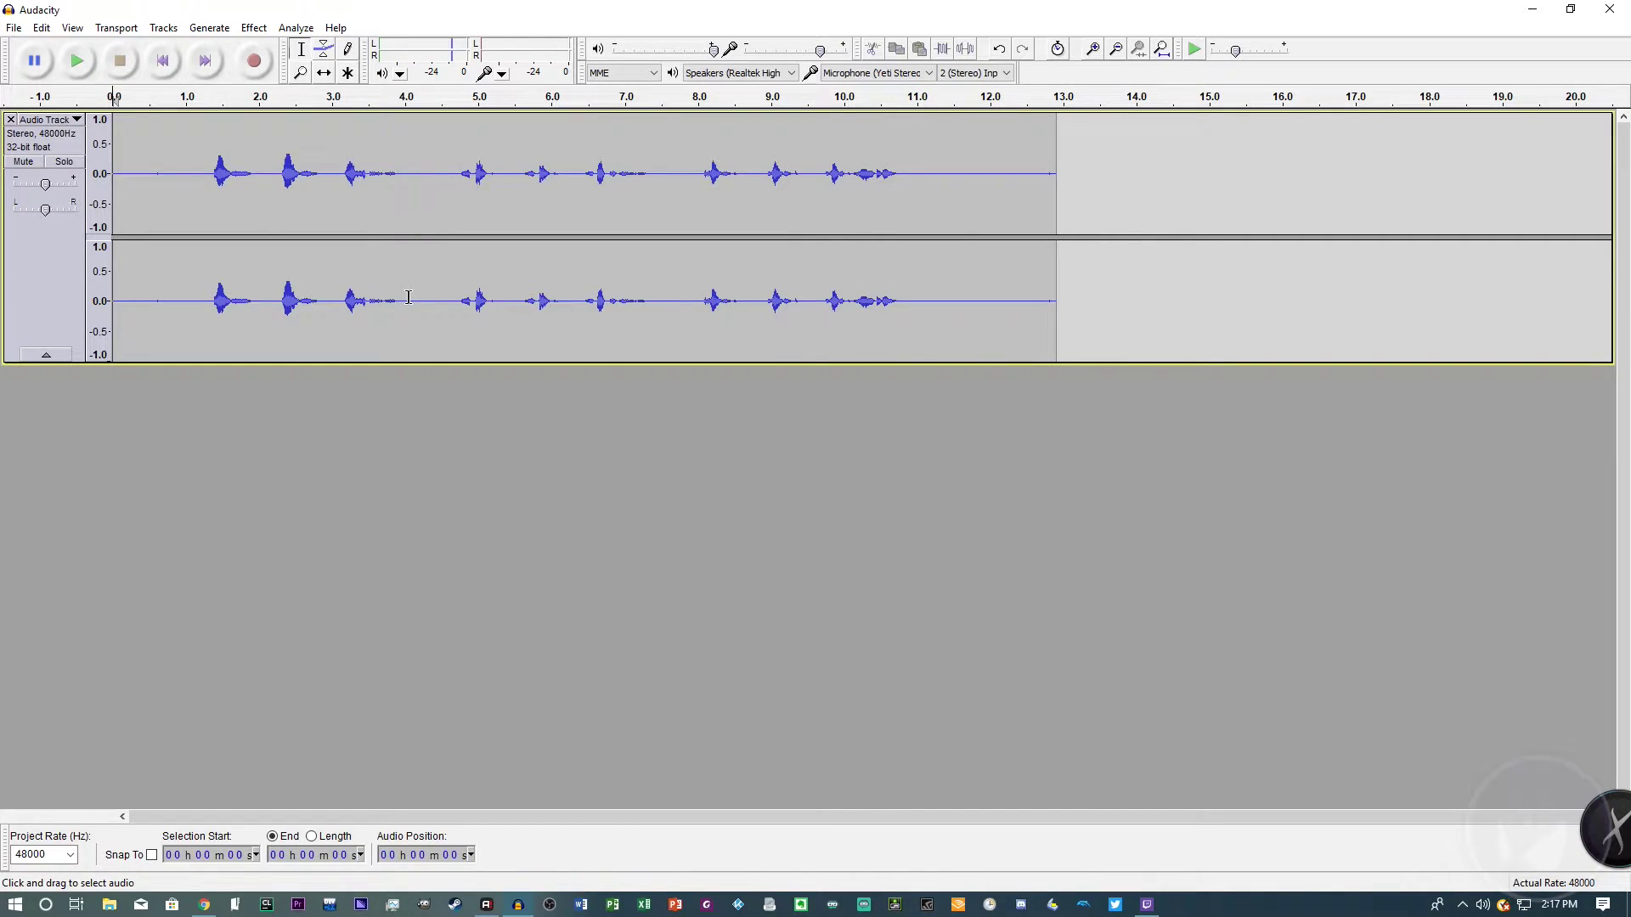
# Select the silent lead-in, from about 1.1 s back to 0.0 s, as the noise sample.
pyautogui.moveTo(200, 127); pyautogui.dragTo(86, 136)
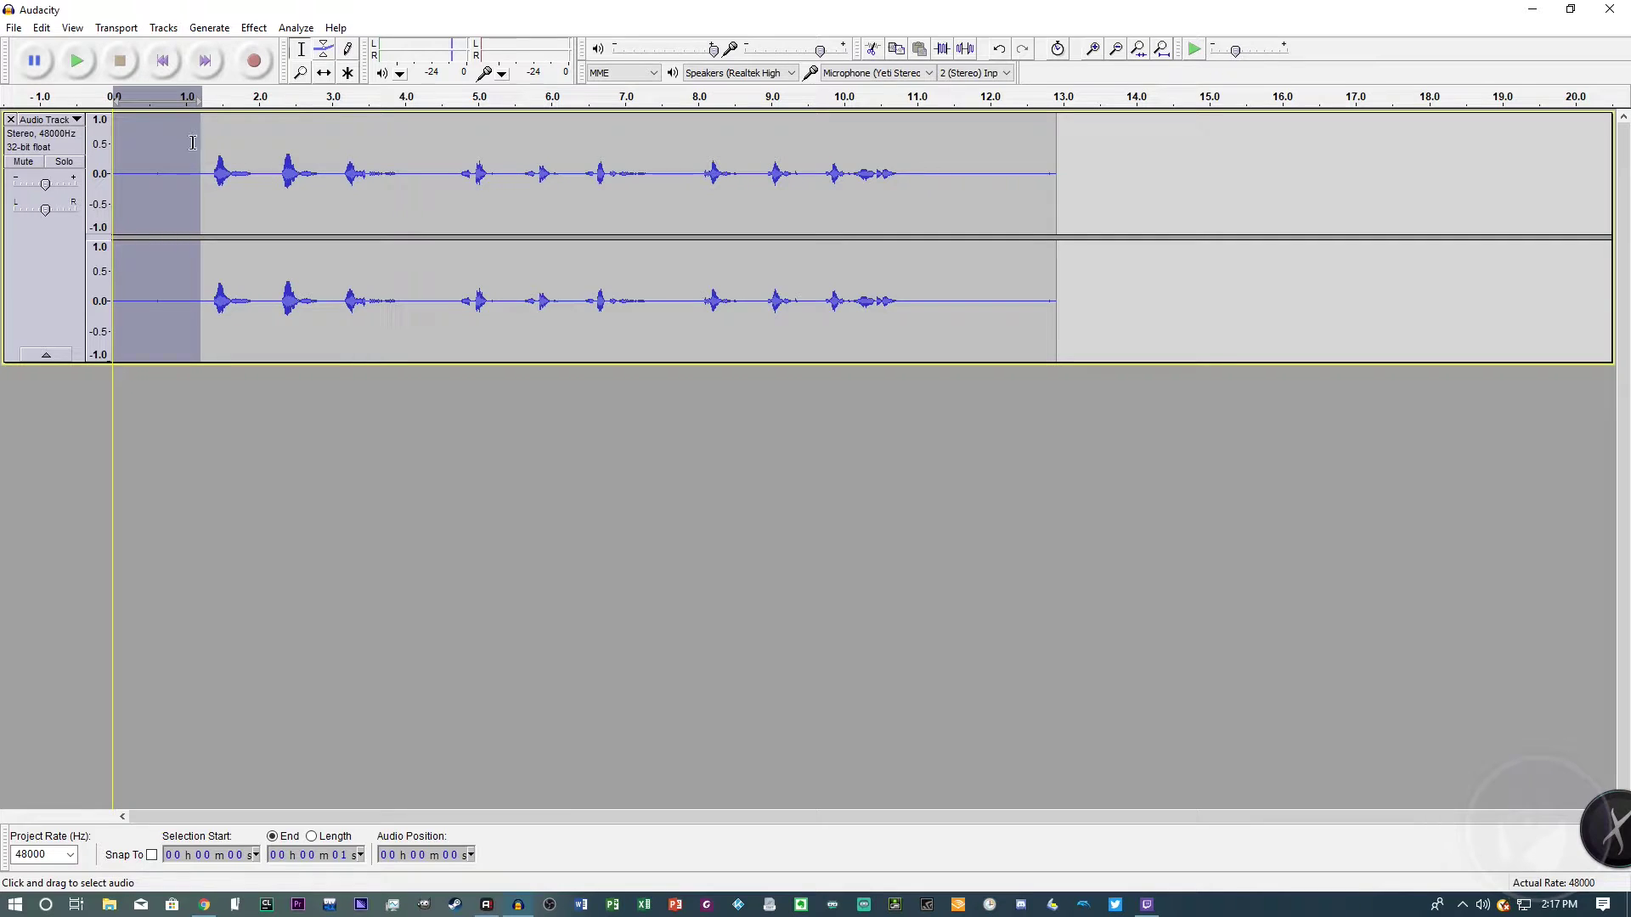
pyautogui.click(917, 170)
pyautogui.moveTo(907, 161); pyautogui.dragTo(1053, 157)
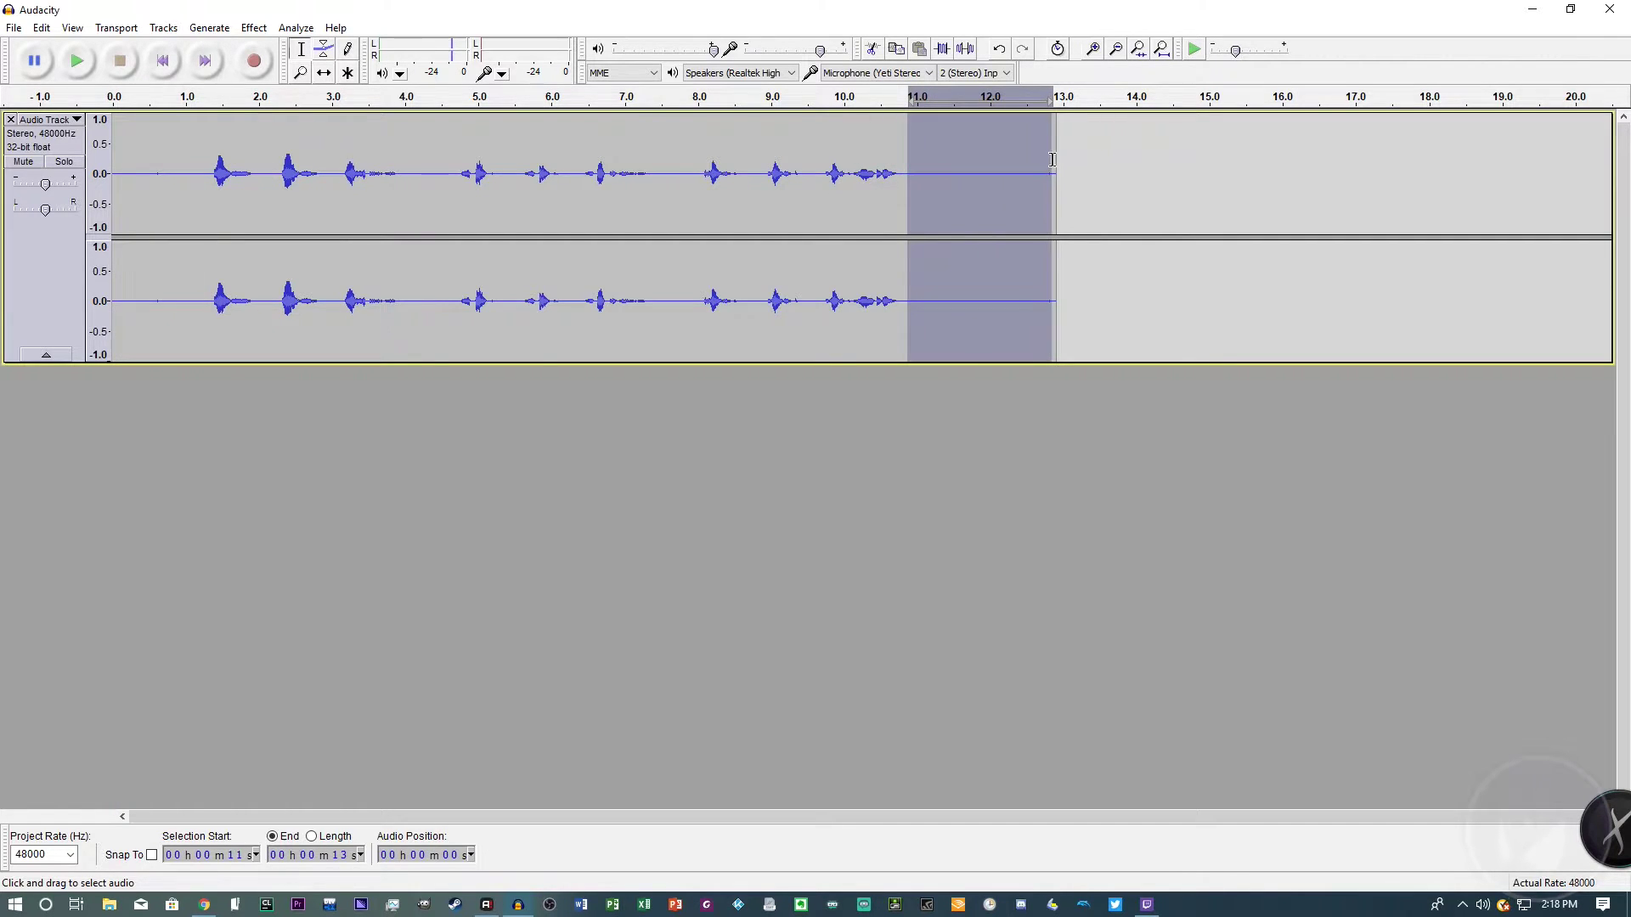
pyautogui.click(917, 170)
pyautogui.moveTo(195, 136); pyautogui.dragTo(80, 136)
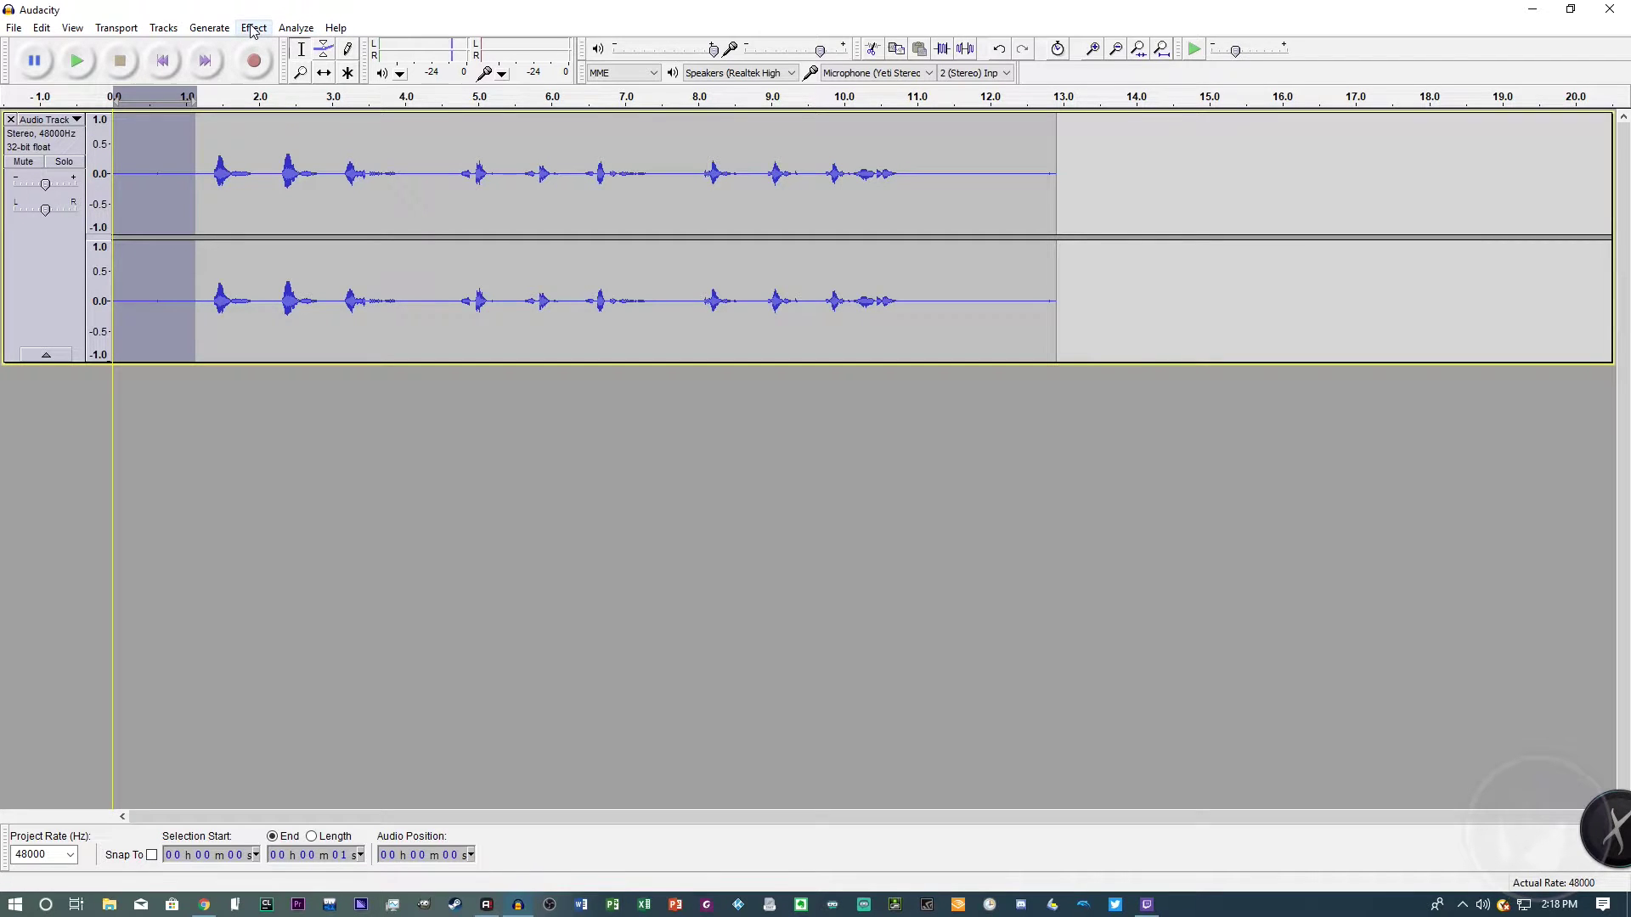
# Open Noise Removal and leave the noise reduction amount at 12 dB.
pyautogui.click(254, 27)
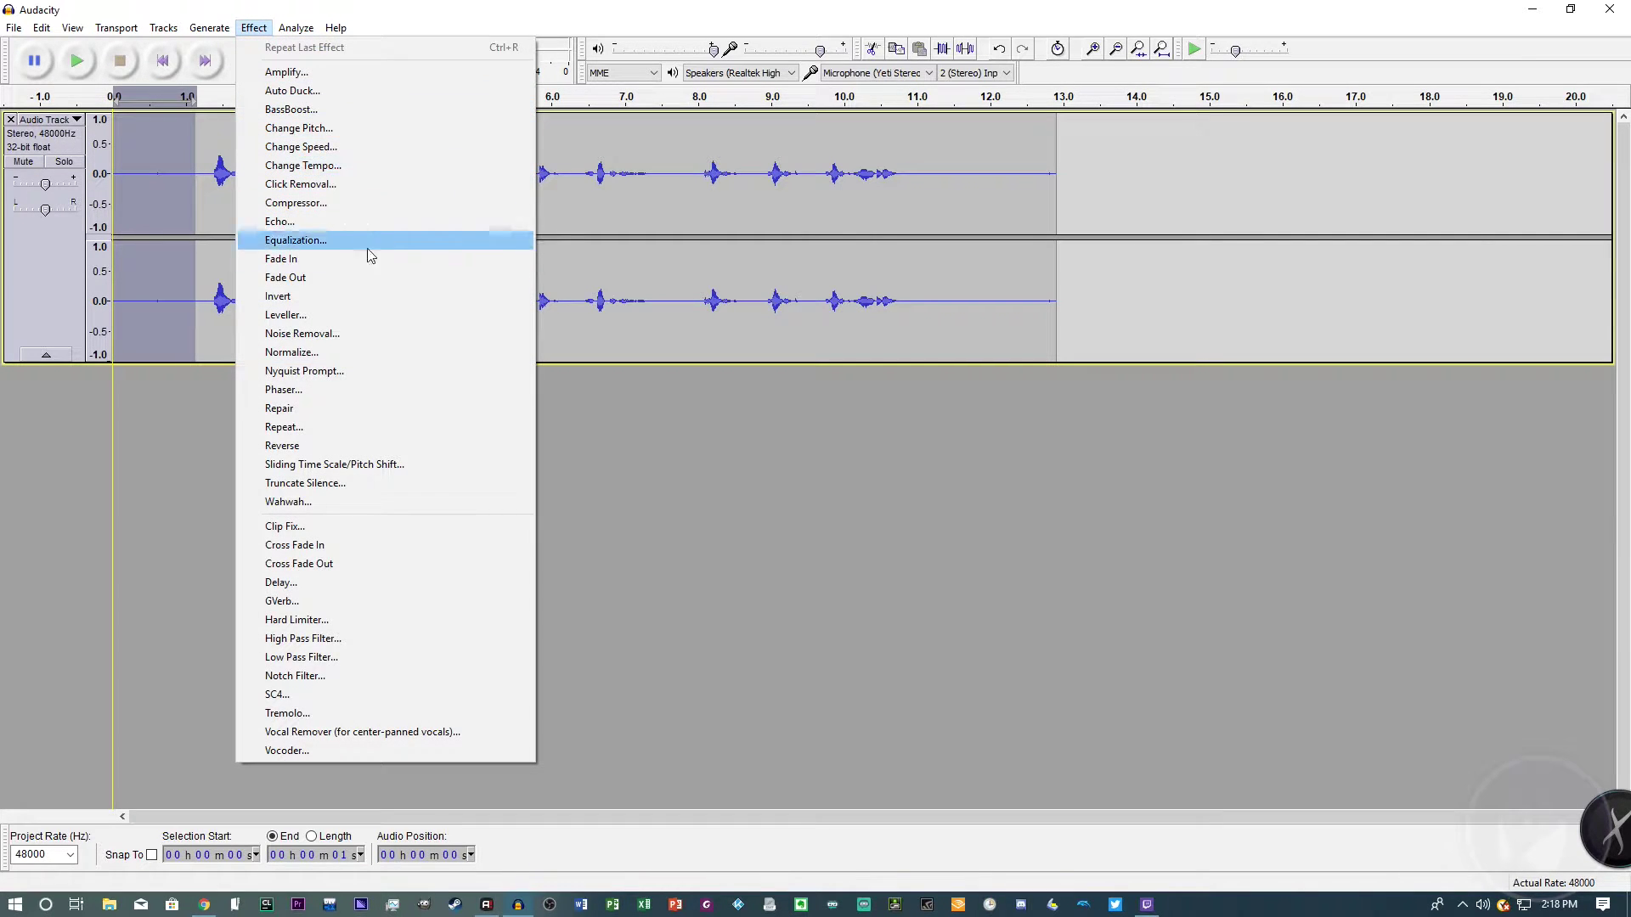
pyautogui.click(352, 334)
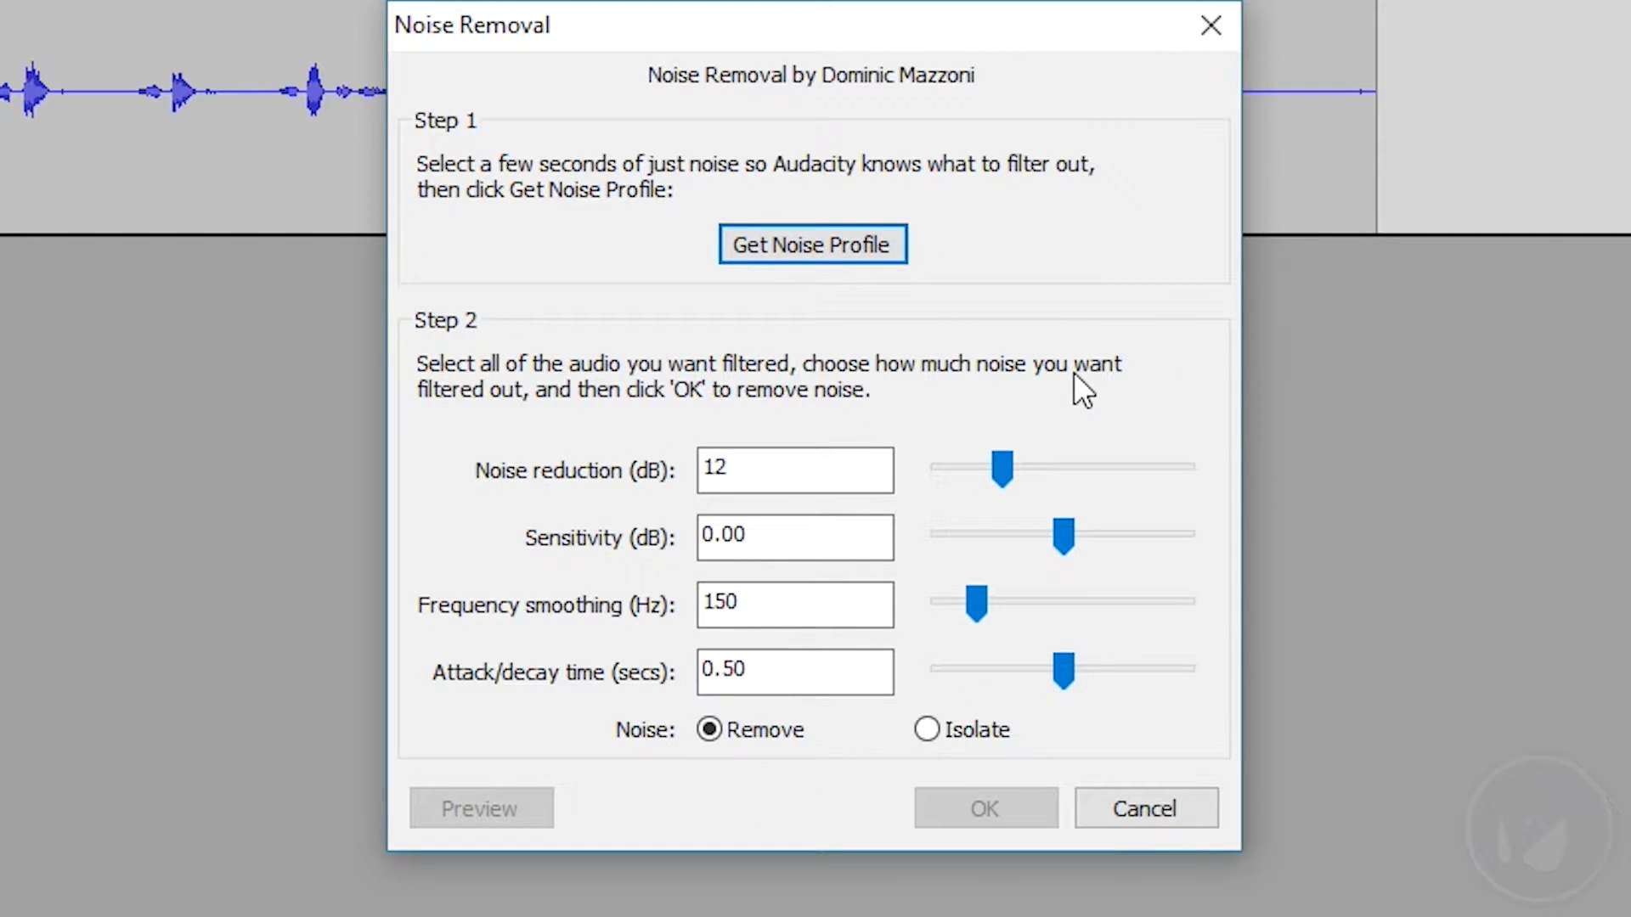
pyautogui.click(776, 467)
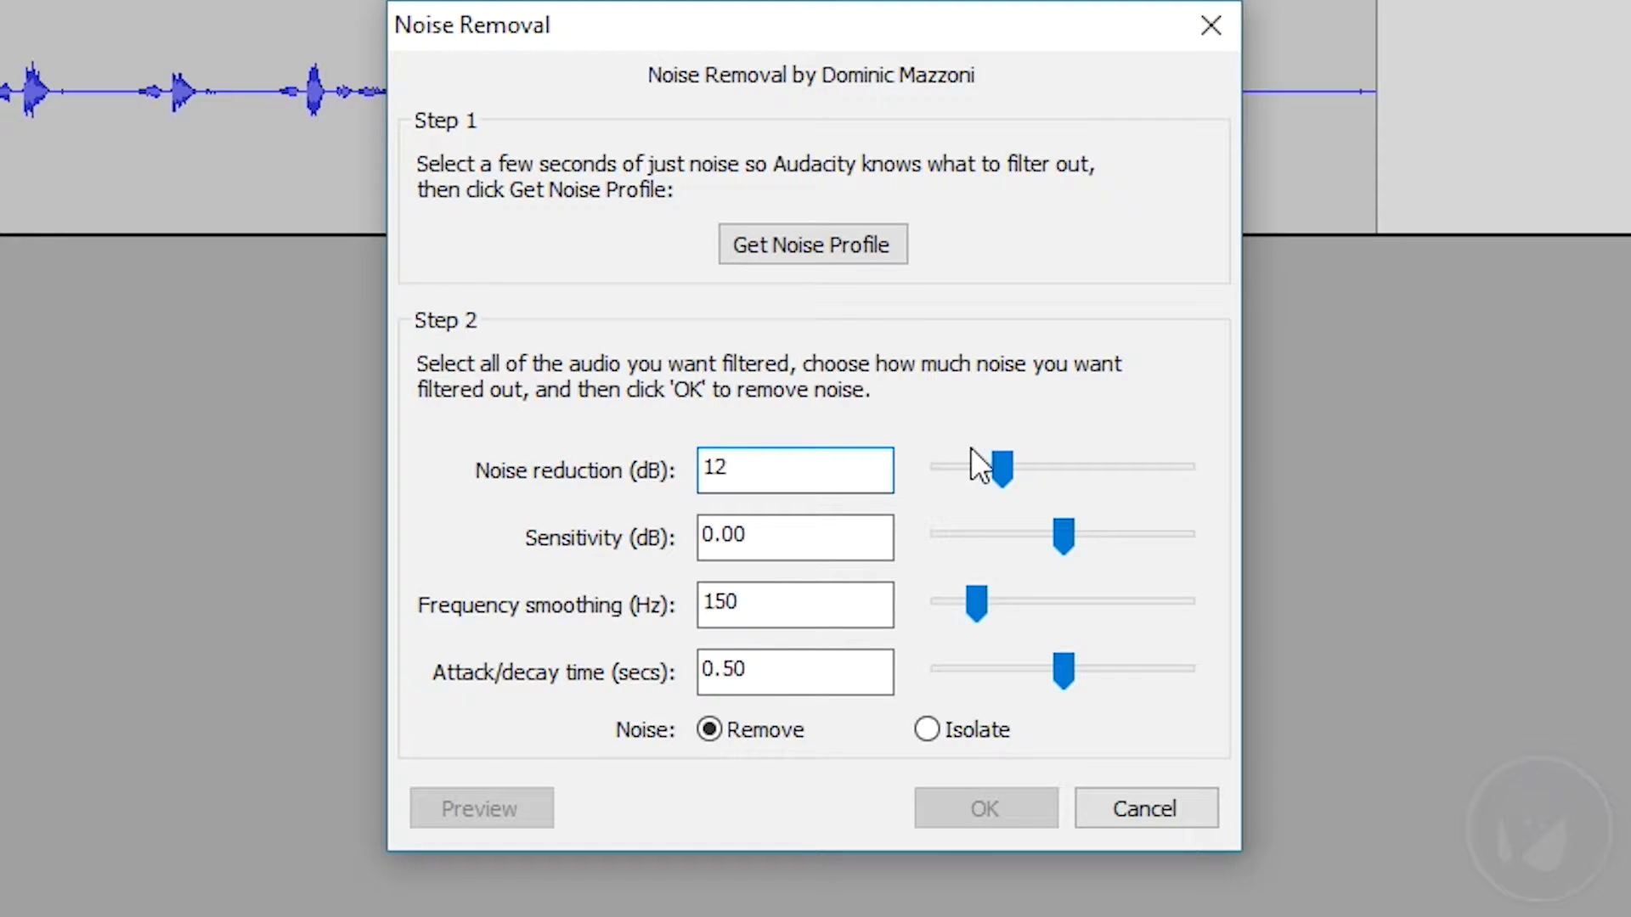
pyautogui.moveTo(999, 466); pyautogui.dragTo(946, 467)
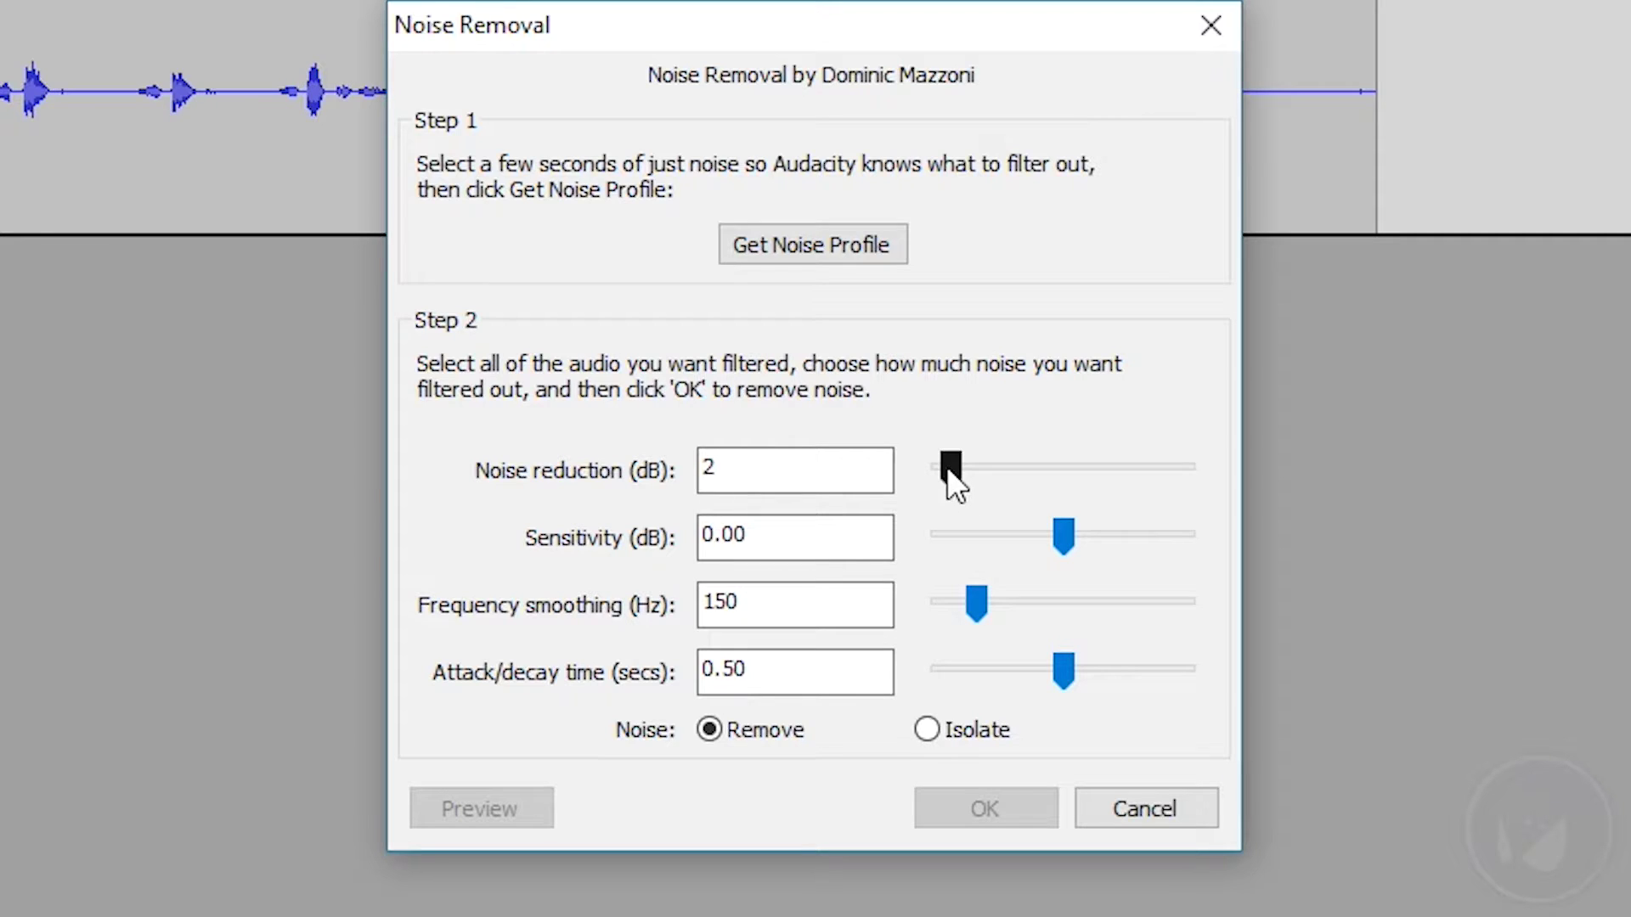
pyautogui.moveTo(946, 466); pyautogui.dragTo(997, 471)
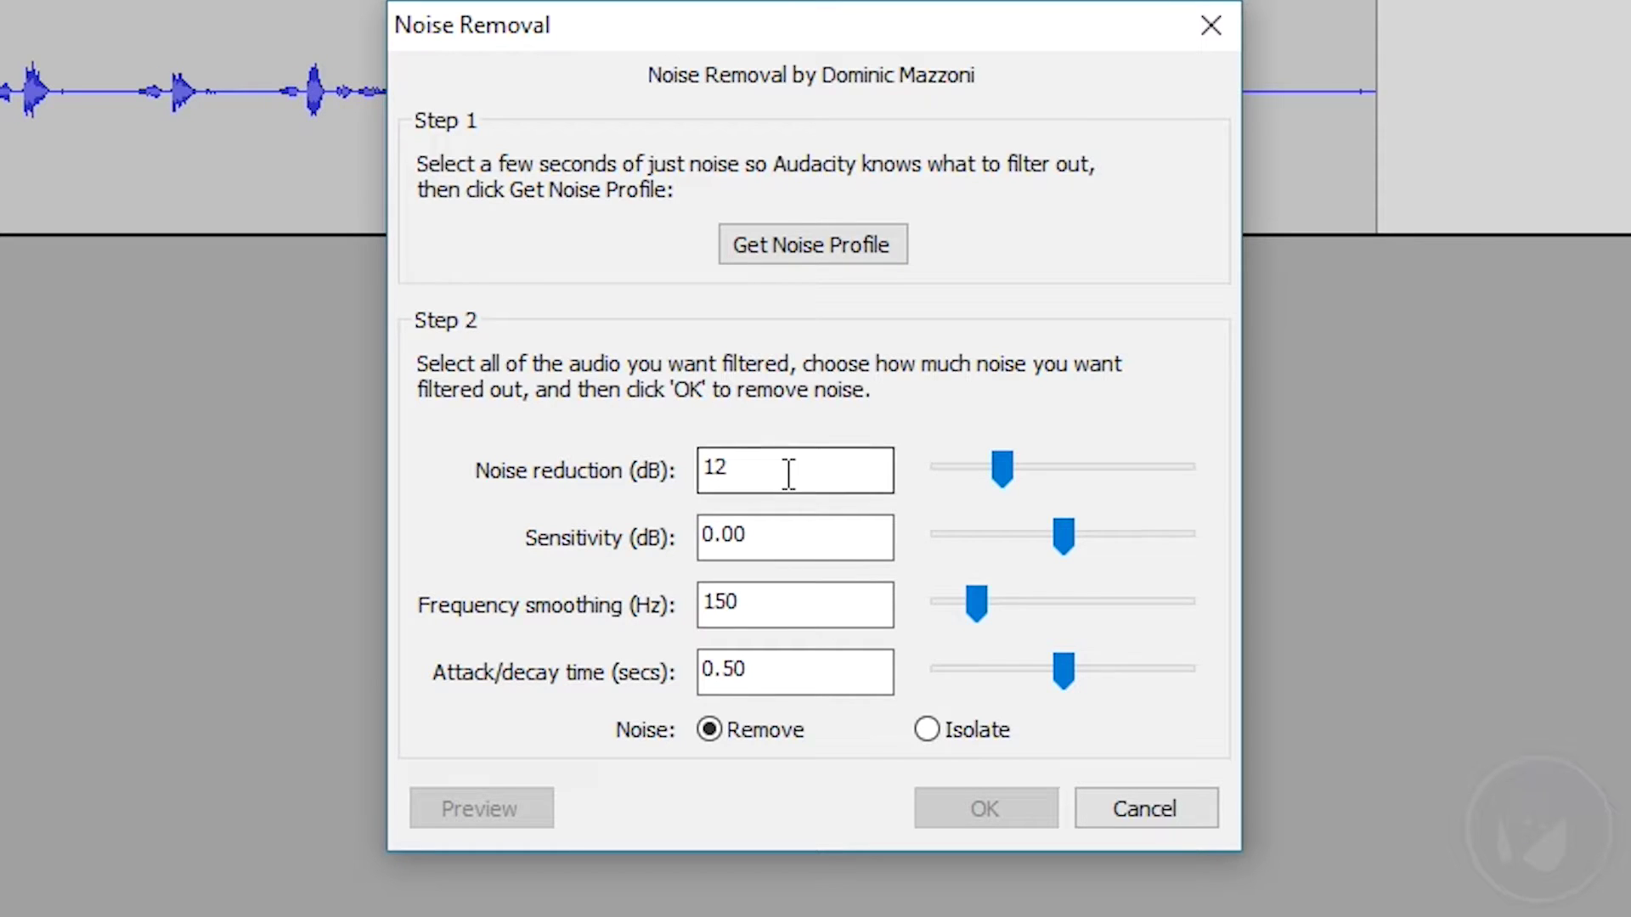
# Check sensitivity, 150 Hz smoothing and 0.50 s attack/decay, then capture the noise profile.
pyautogui.click(800, 526)
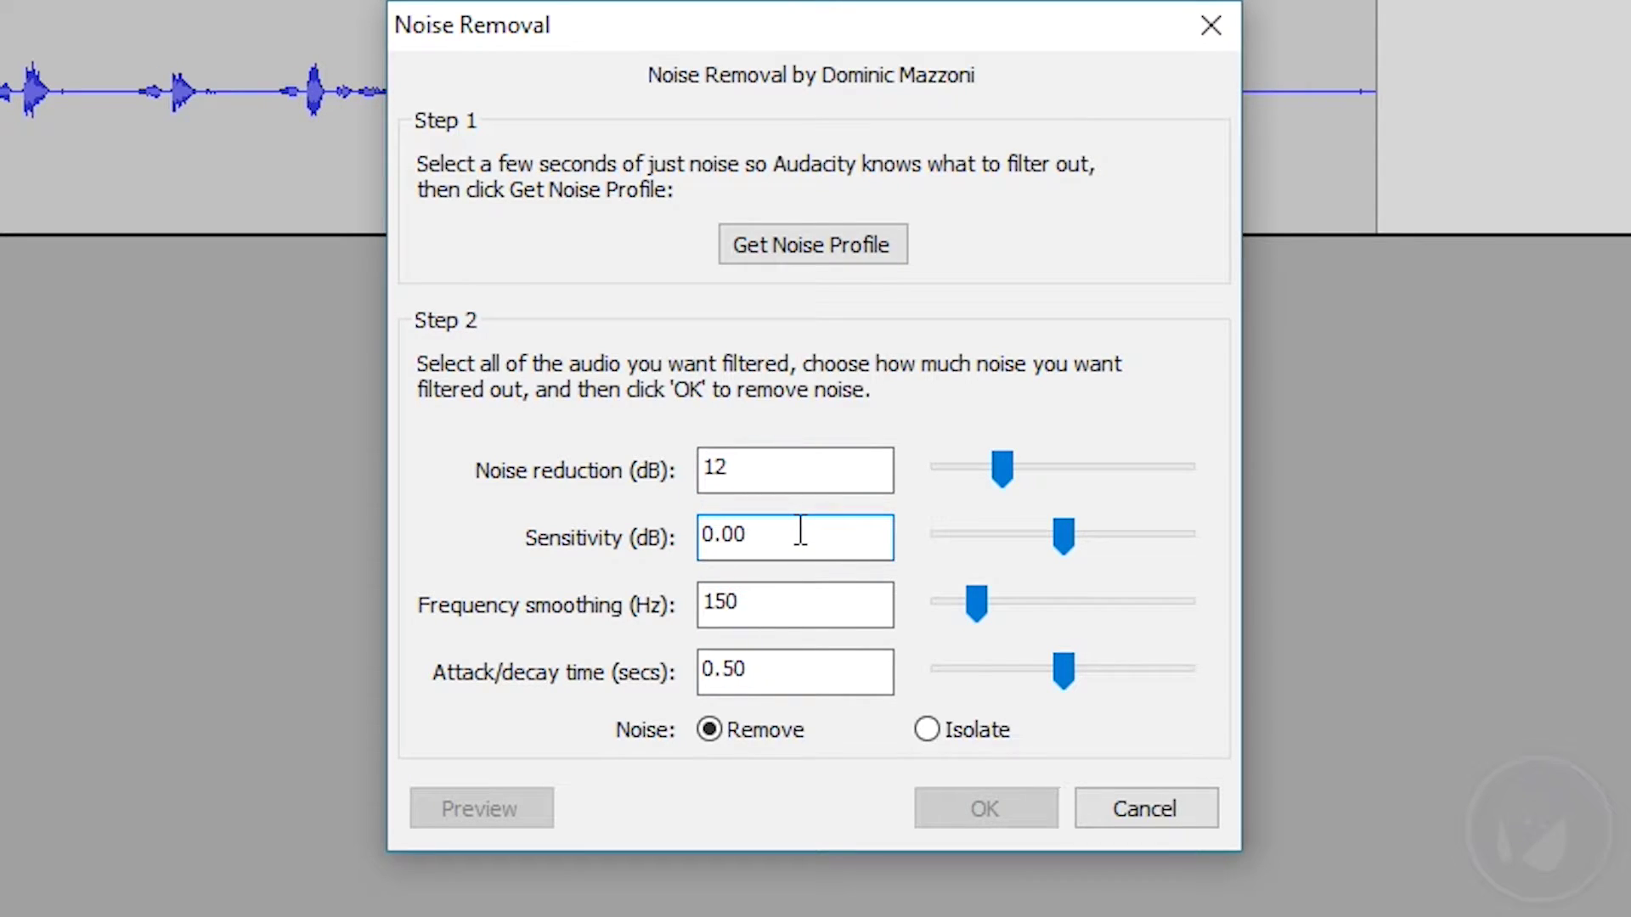
pyautogui.click(797, 605)
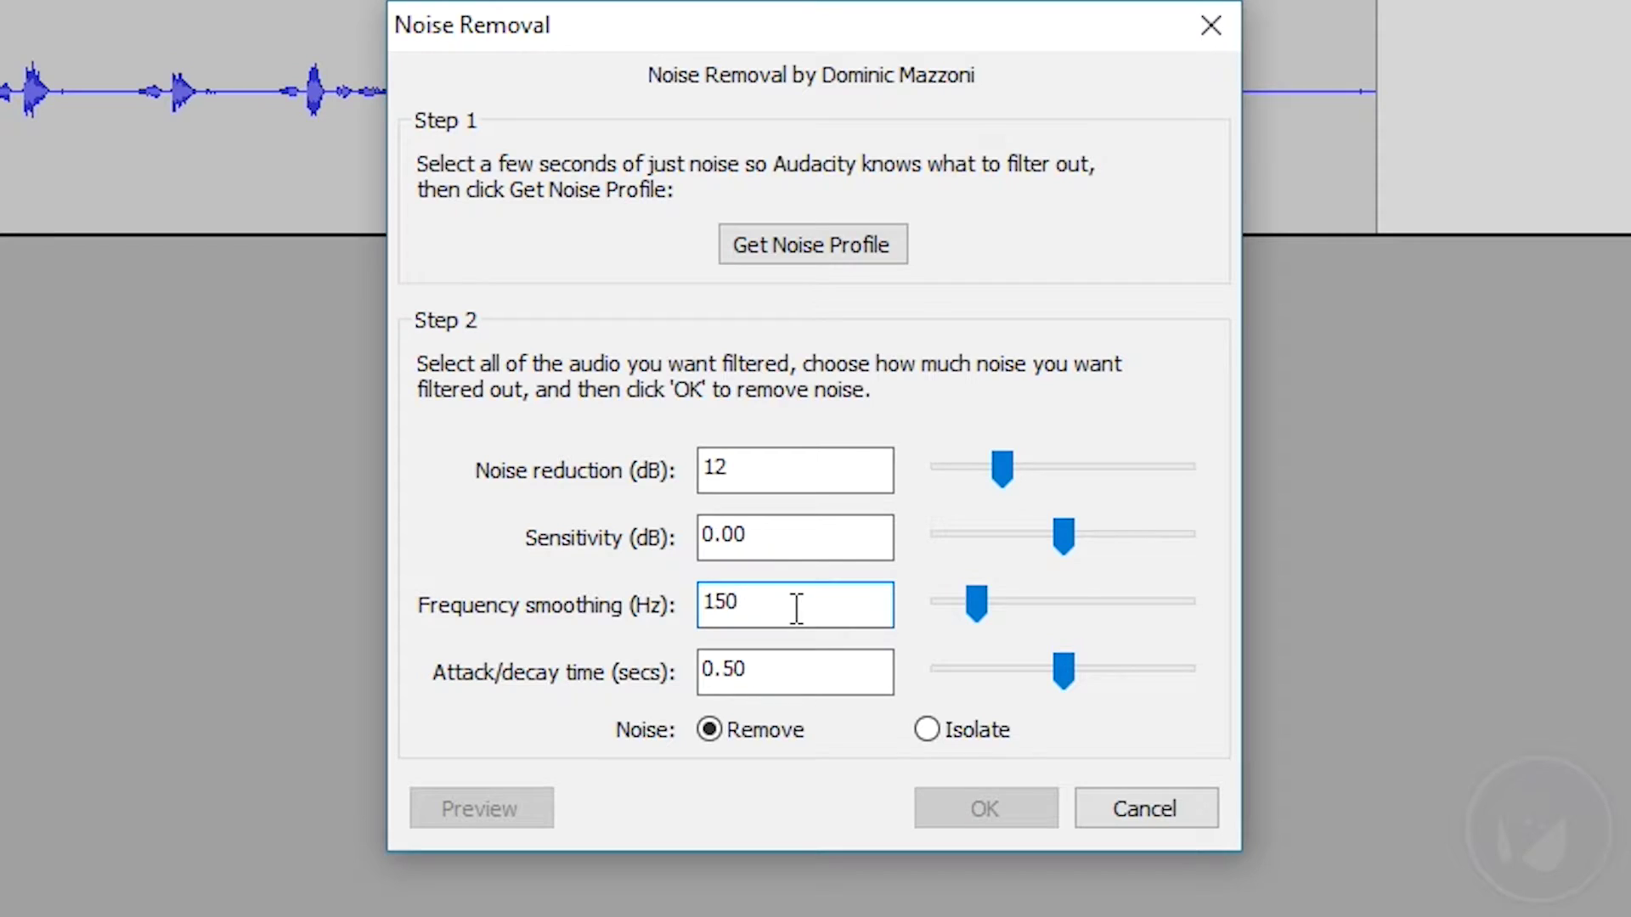
pyautogui.click(781, 671)
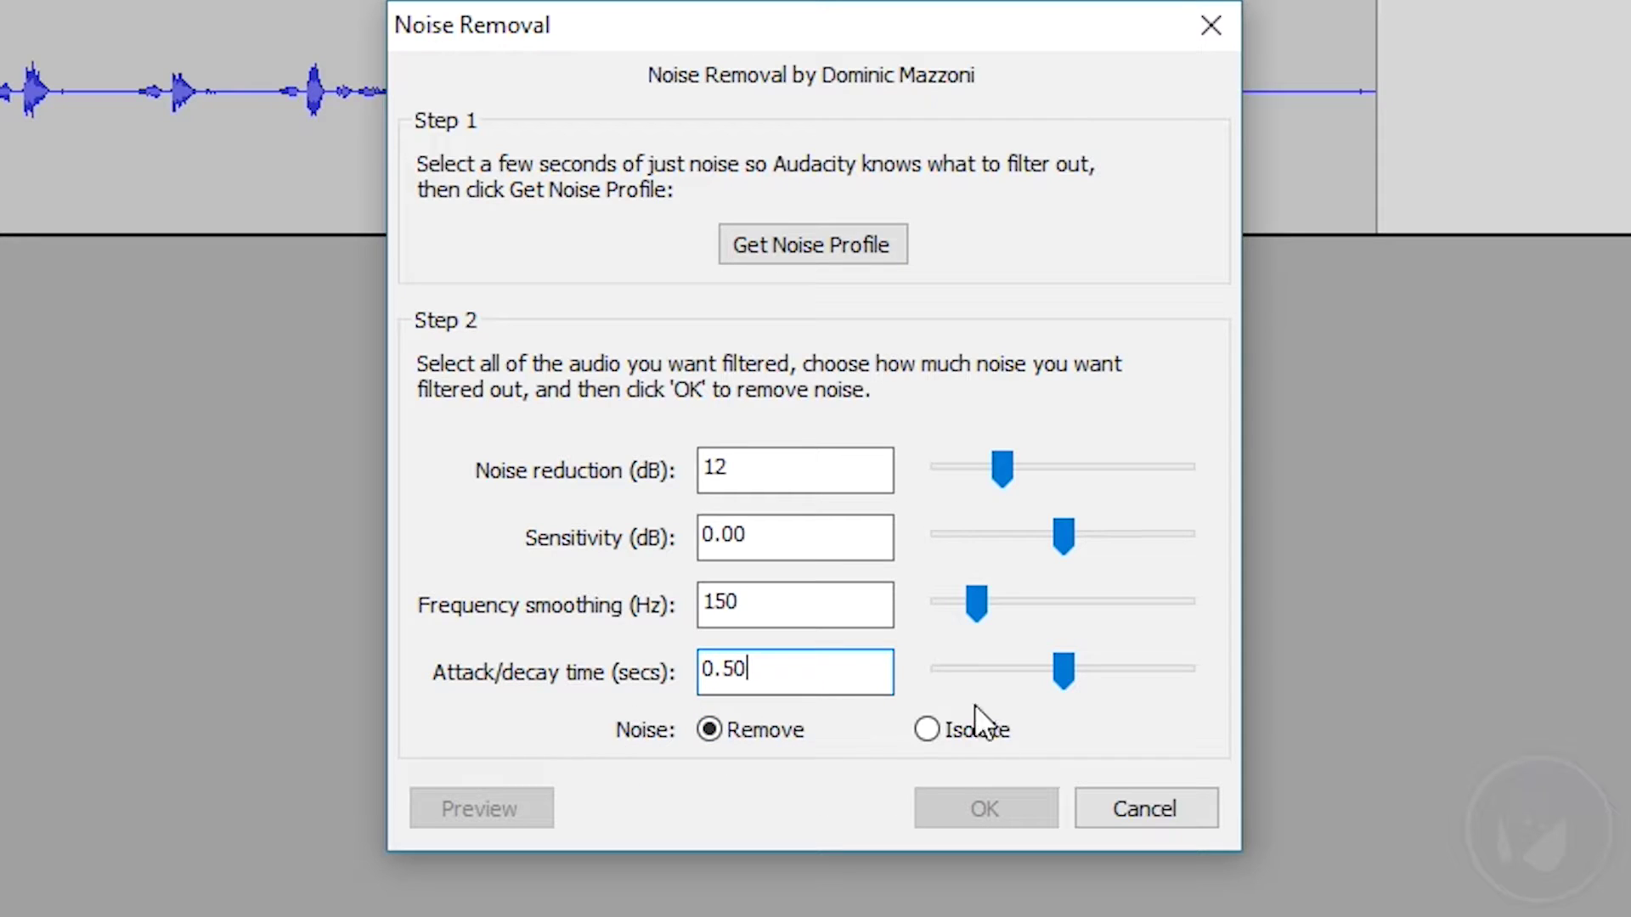
pyautogui.click(817, 238)
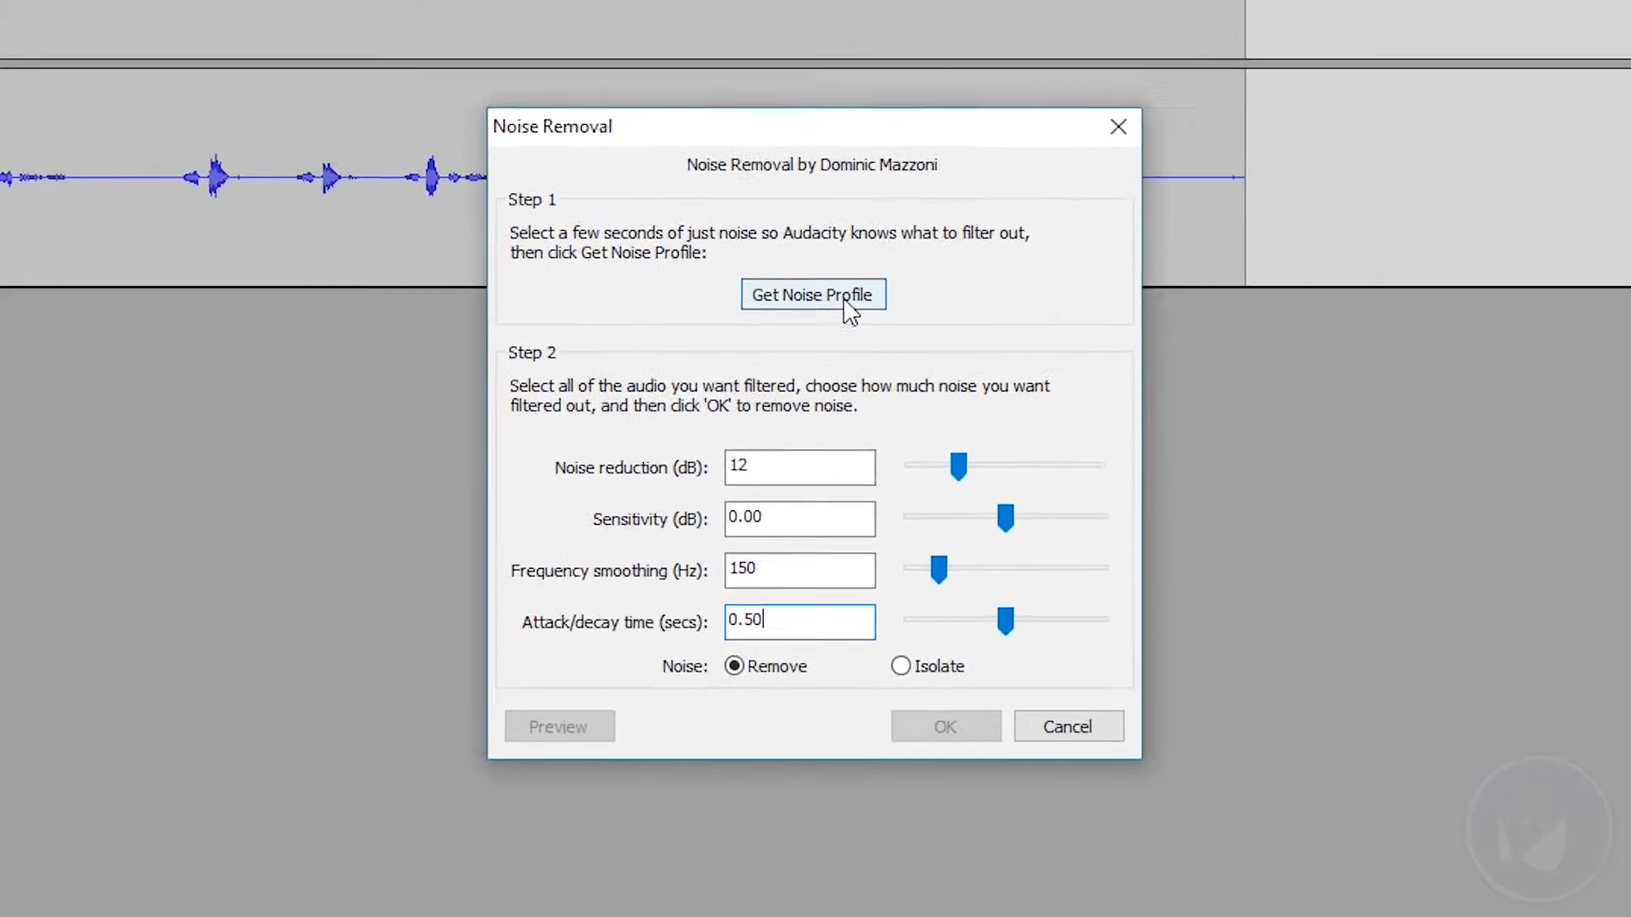
pyautogui.click(854, 257)
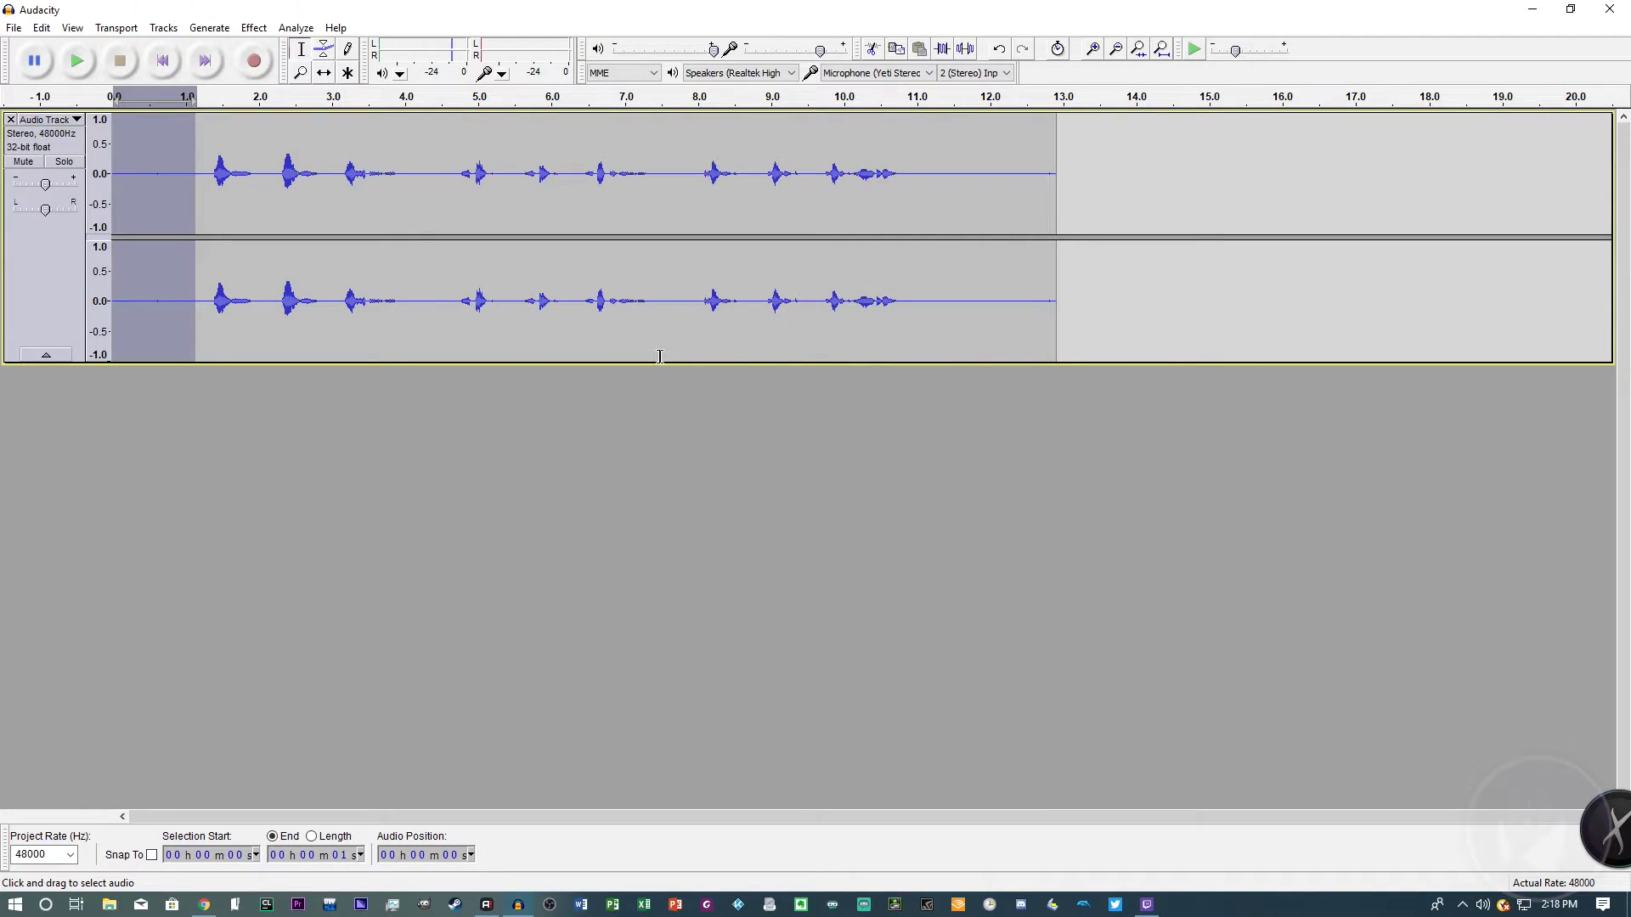
# Select the entire 13-second track and bring up the Effect menu.
pyautogui.click(53, 258)
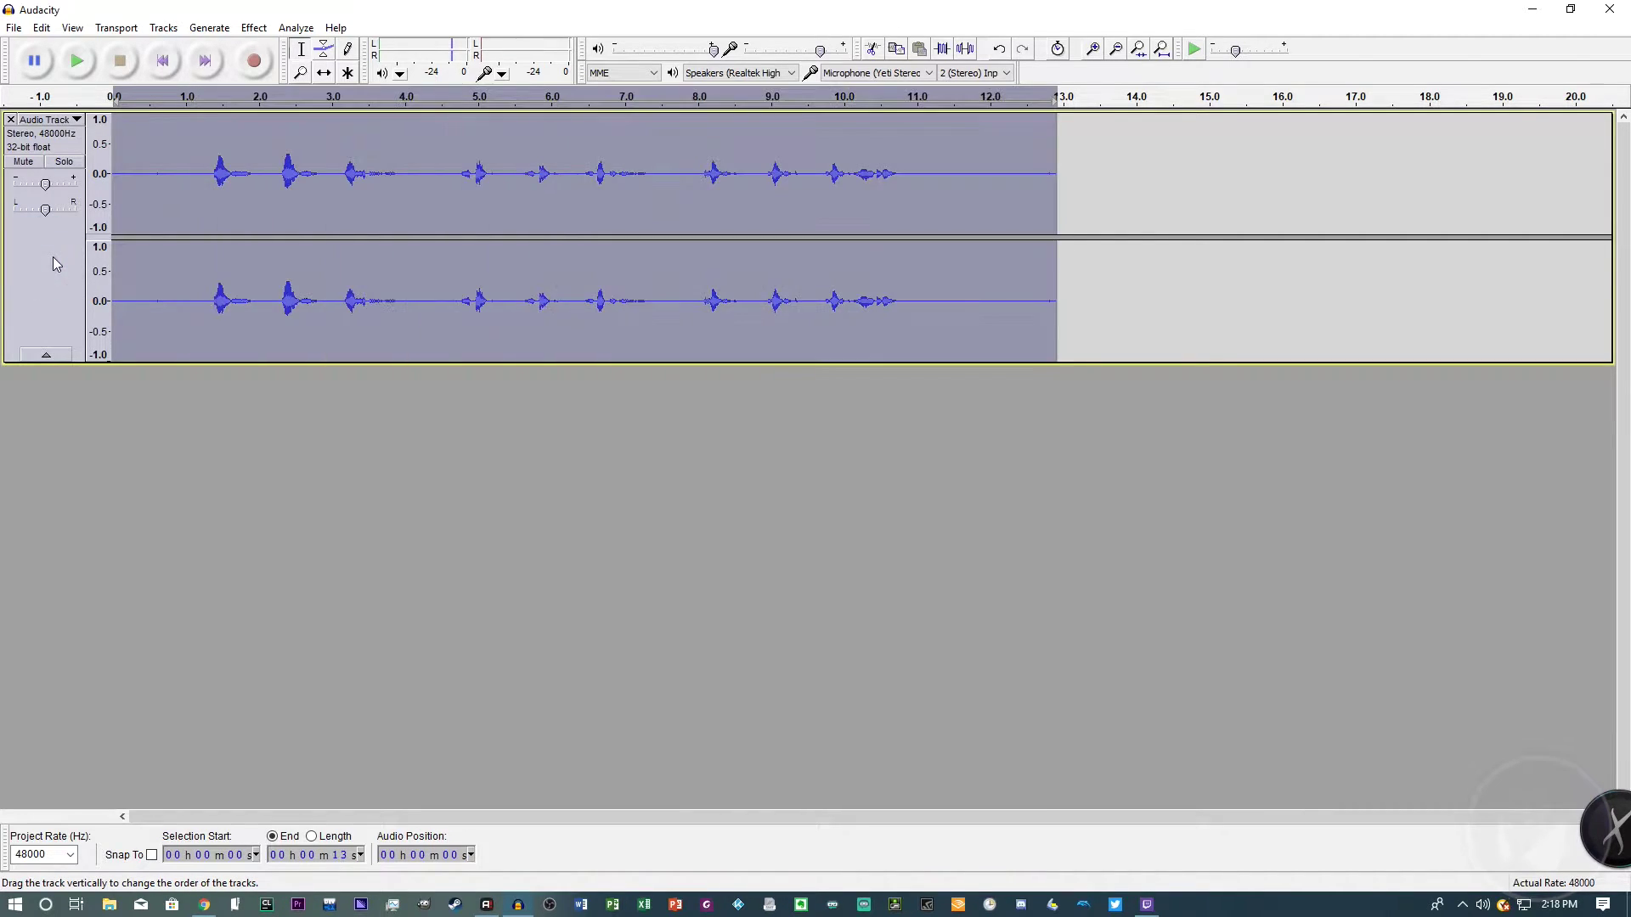
pyautogui.click(17, 29)
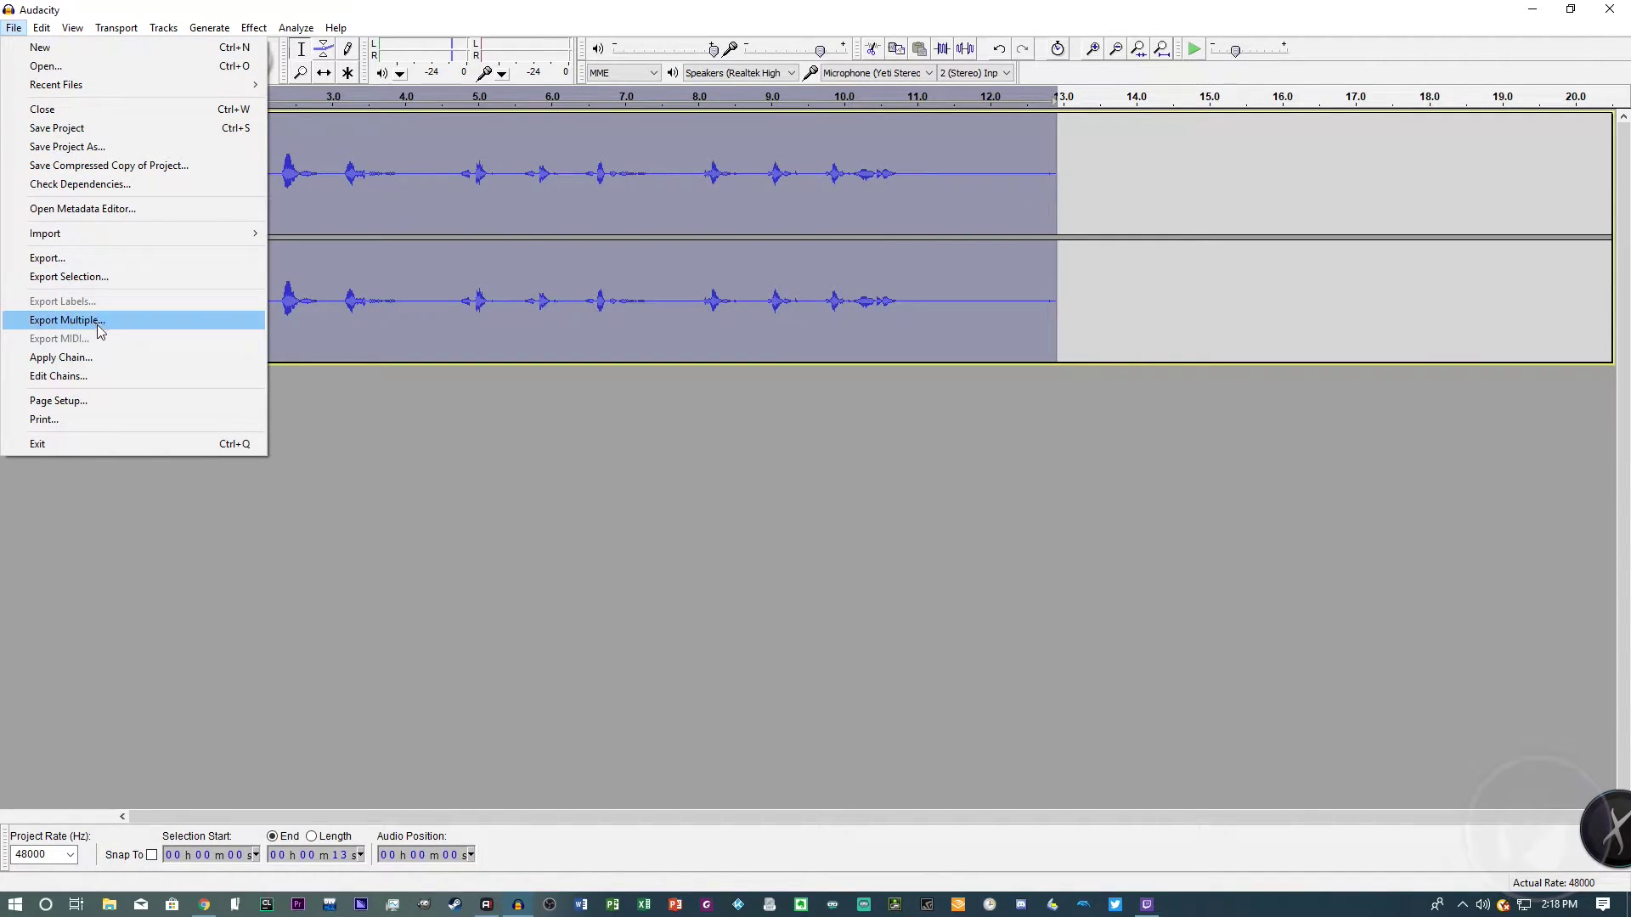
pyautogui.click(254, 28)
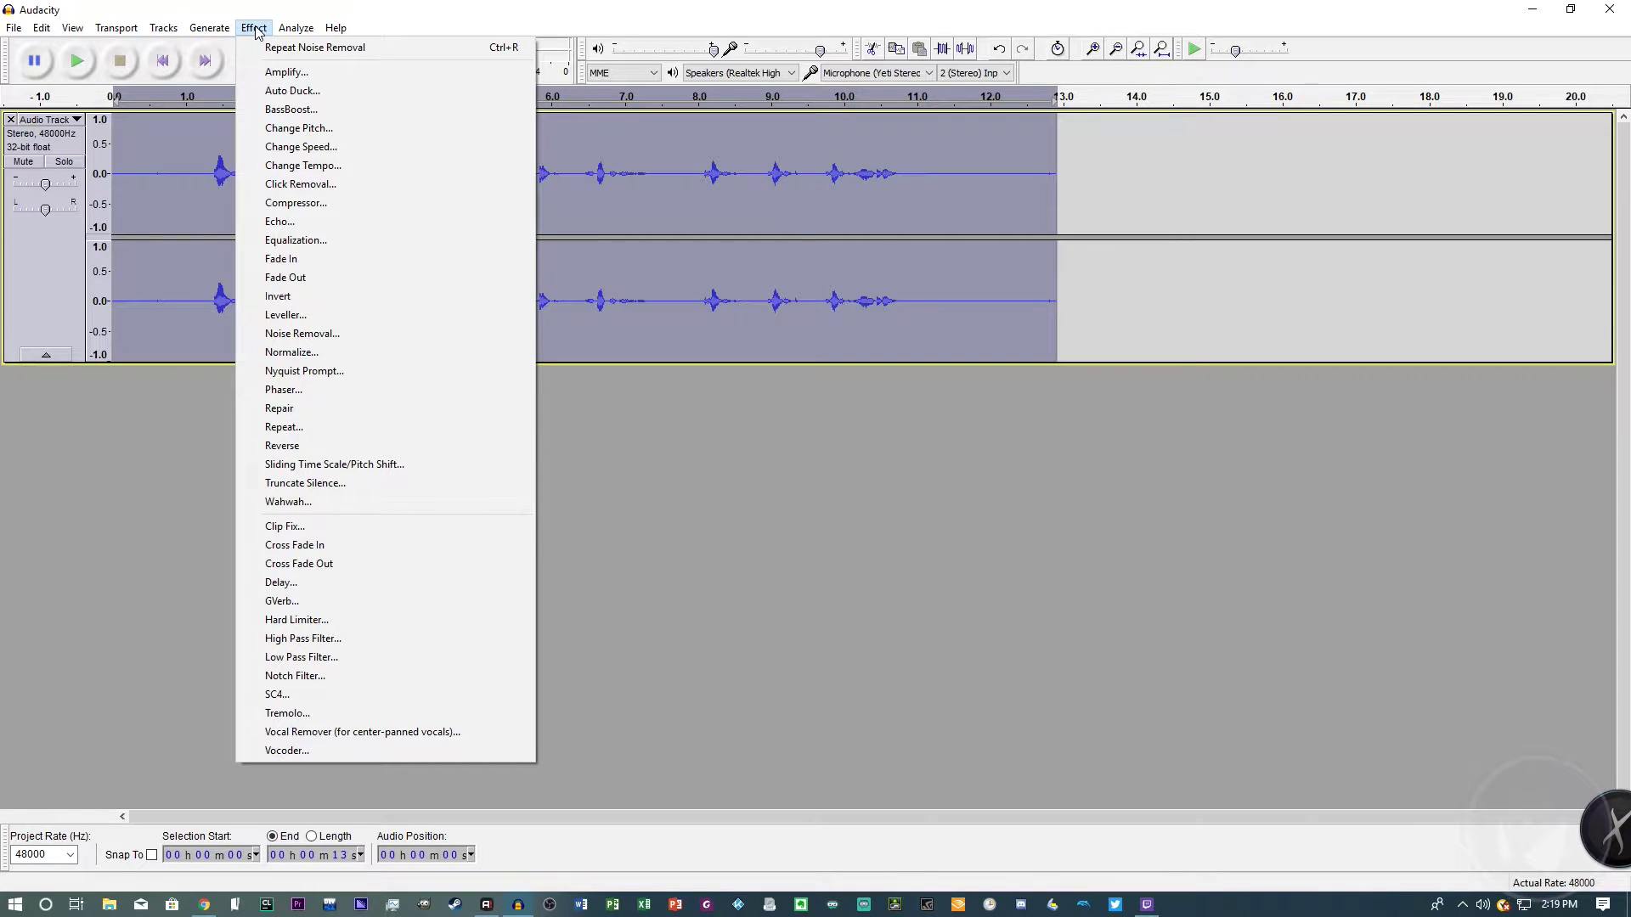
# Apply the Compressor with a −12 dB threshold, 2:1 ratio and make-up gain.
pyautogui.click(291, 204)
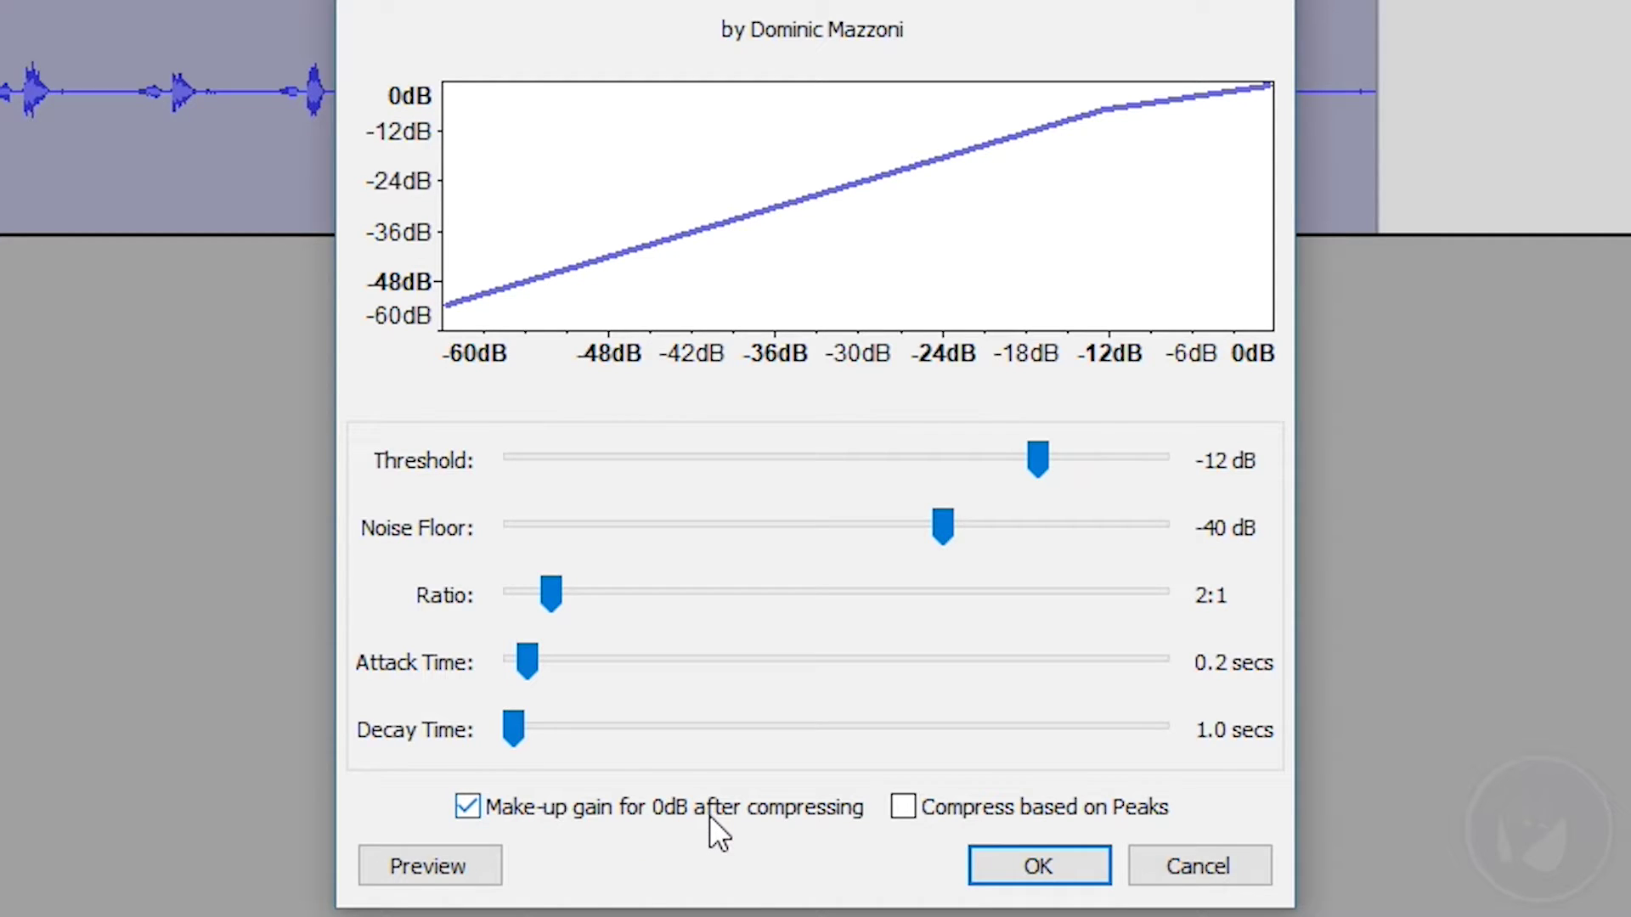
pyautogui.click(992, 865)
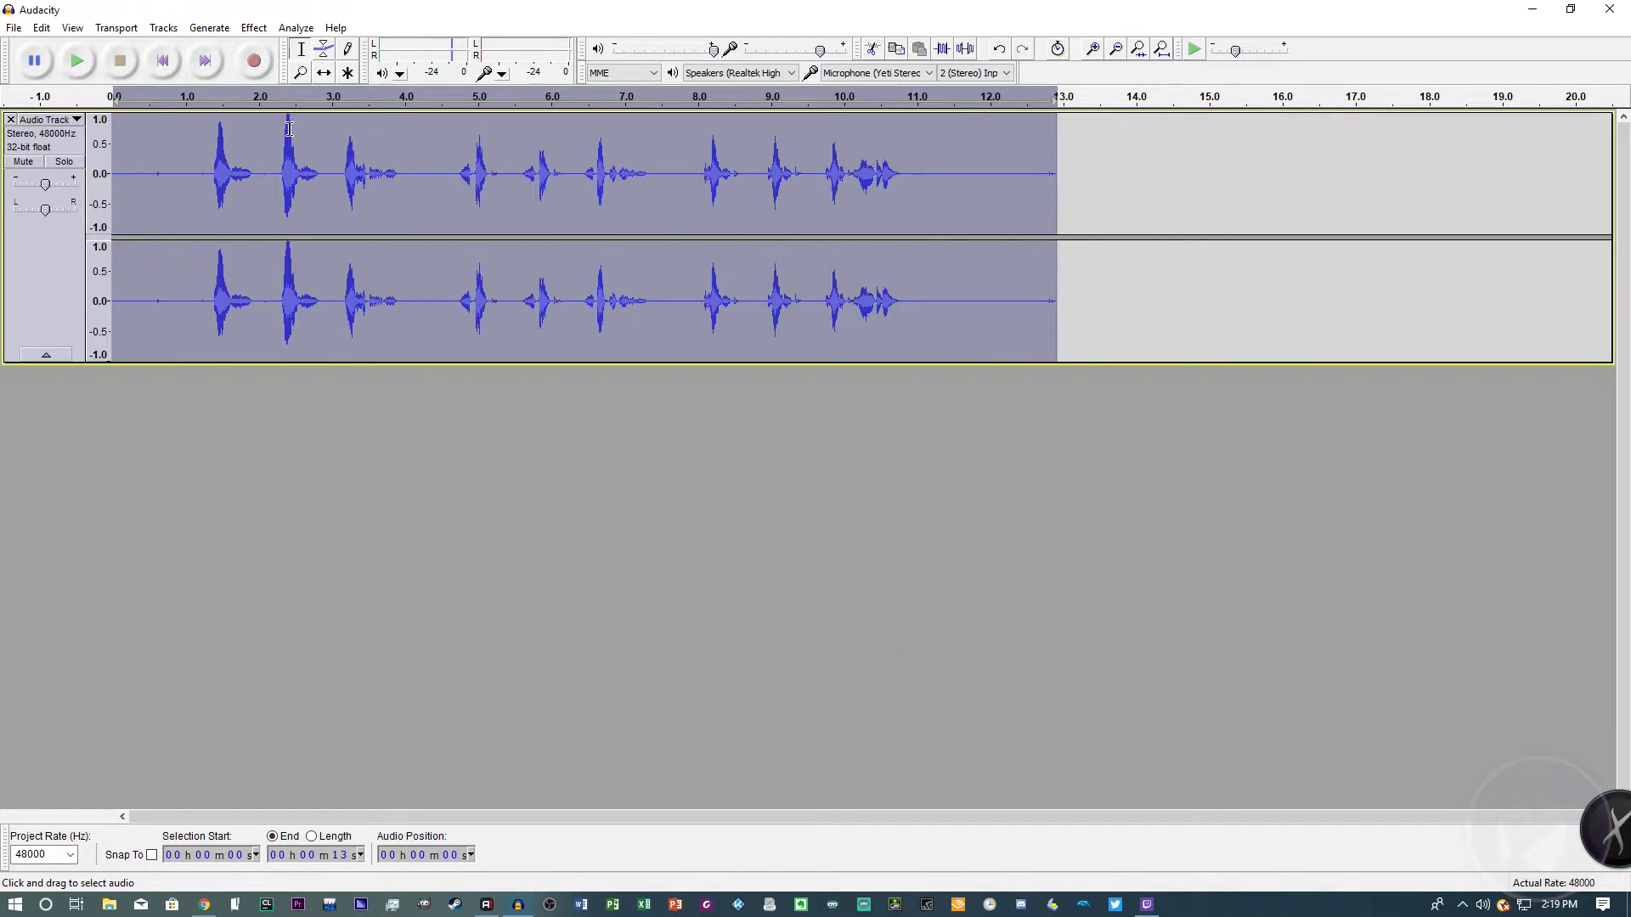
# Apply a Bass Boost equalization curve lowered to about 3 dB below 100 Hz.
pyautogui.click(253, 28)
pyautogui.click(296, 240)
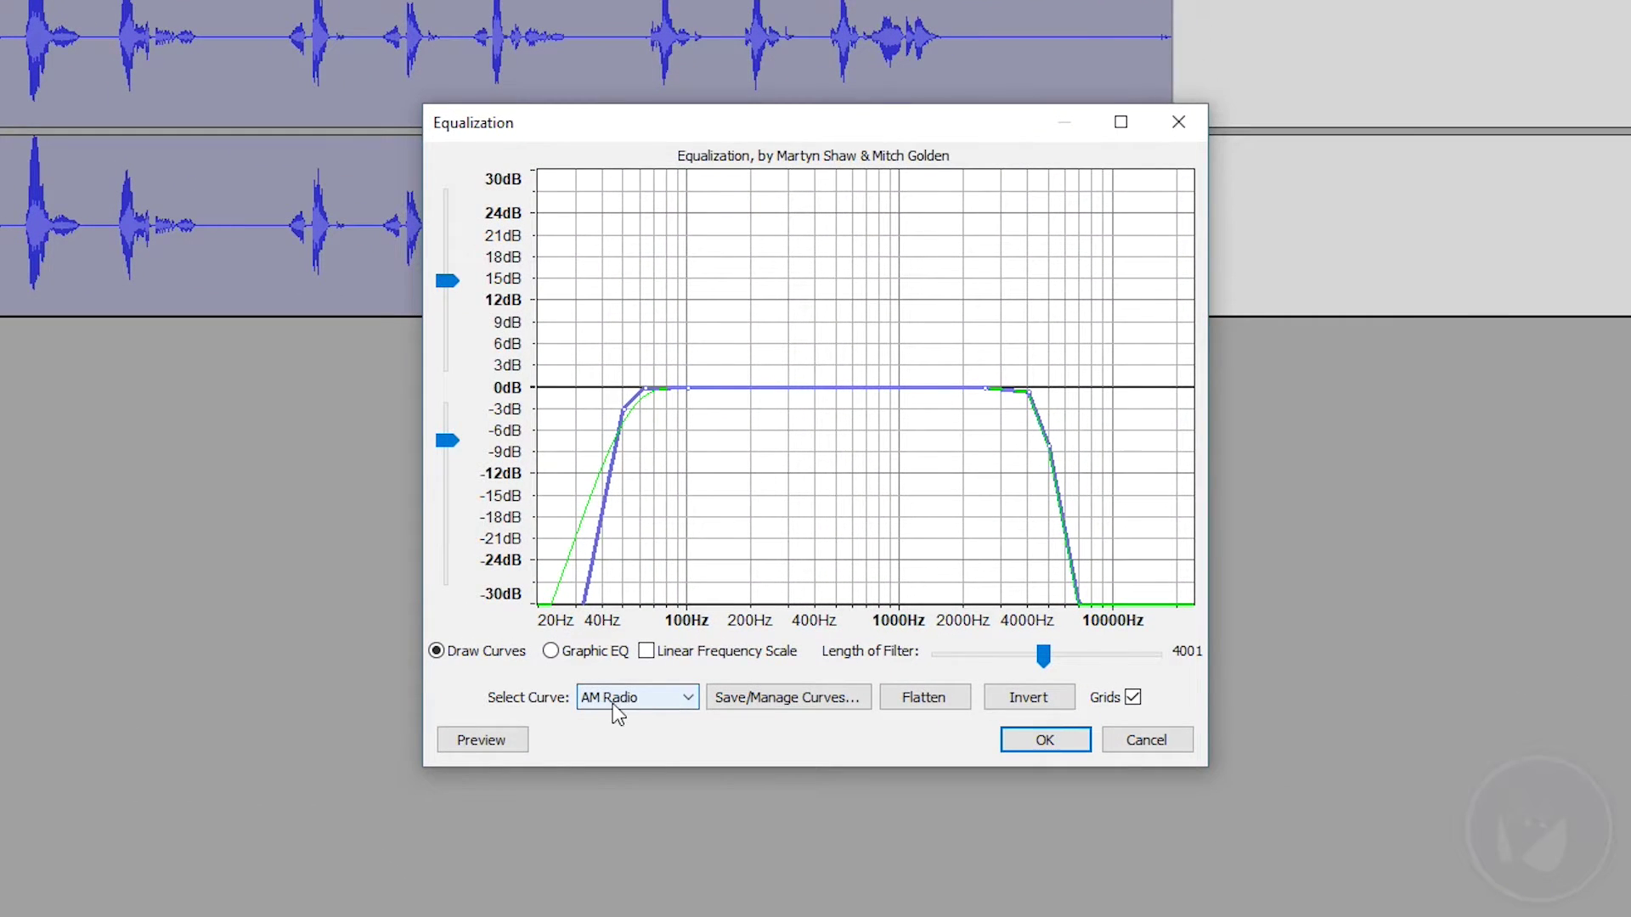
pyautogui.click(619, 698)
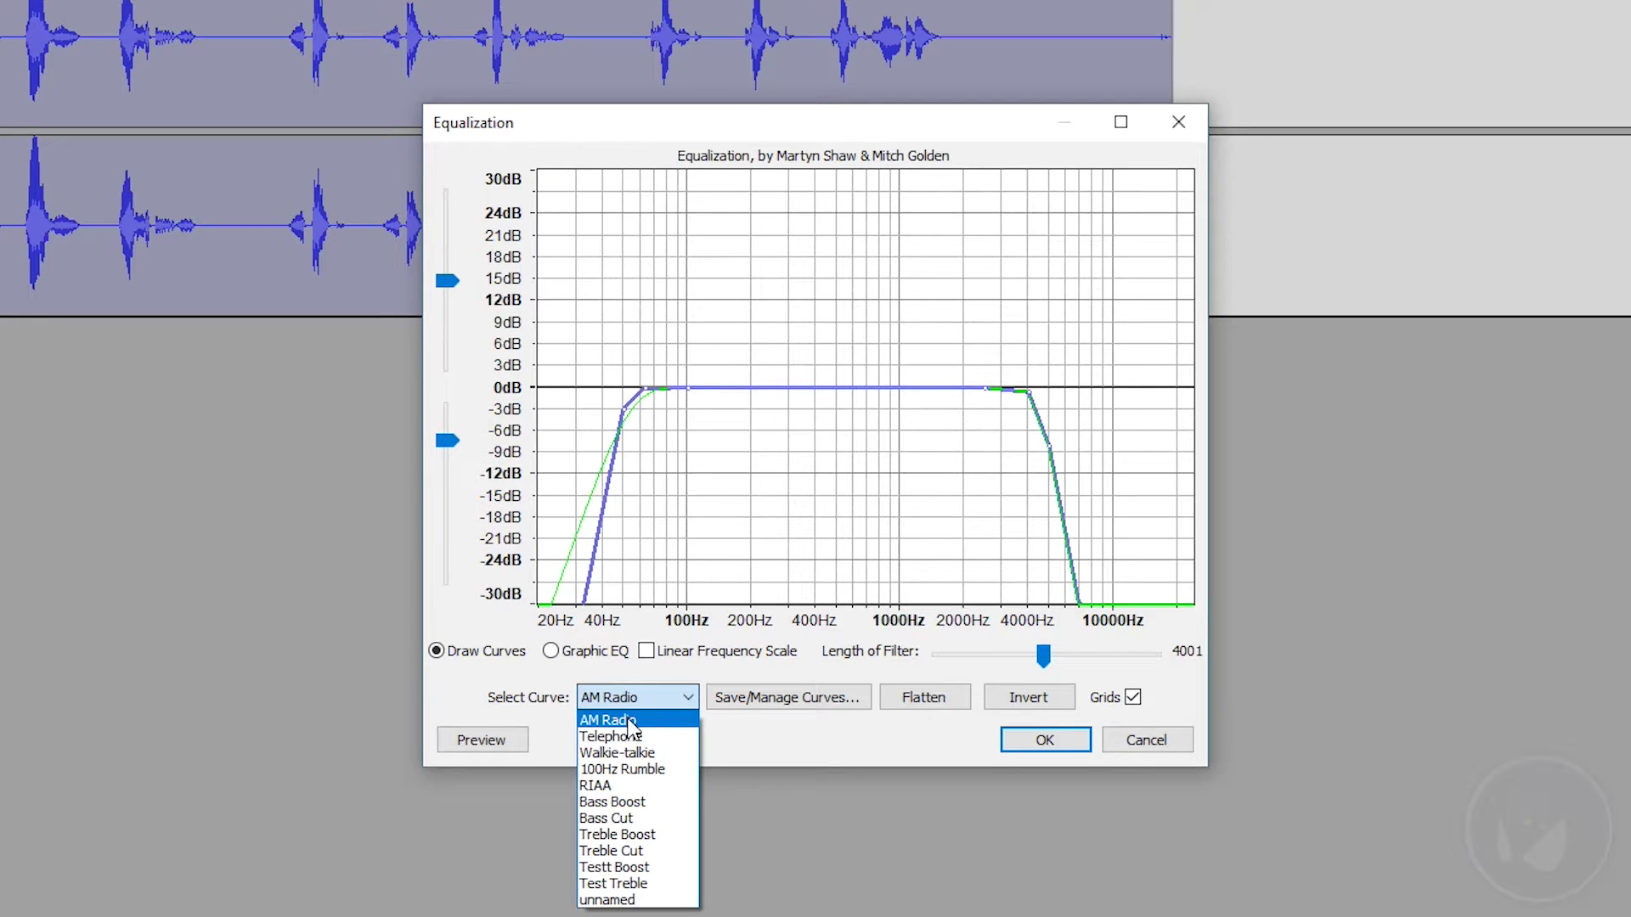
pyautogui.click(632, 801)
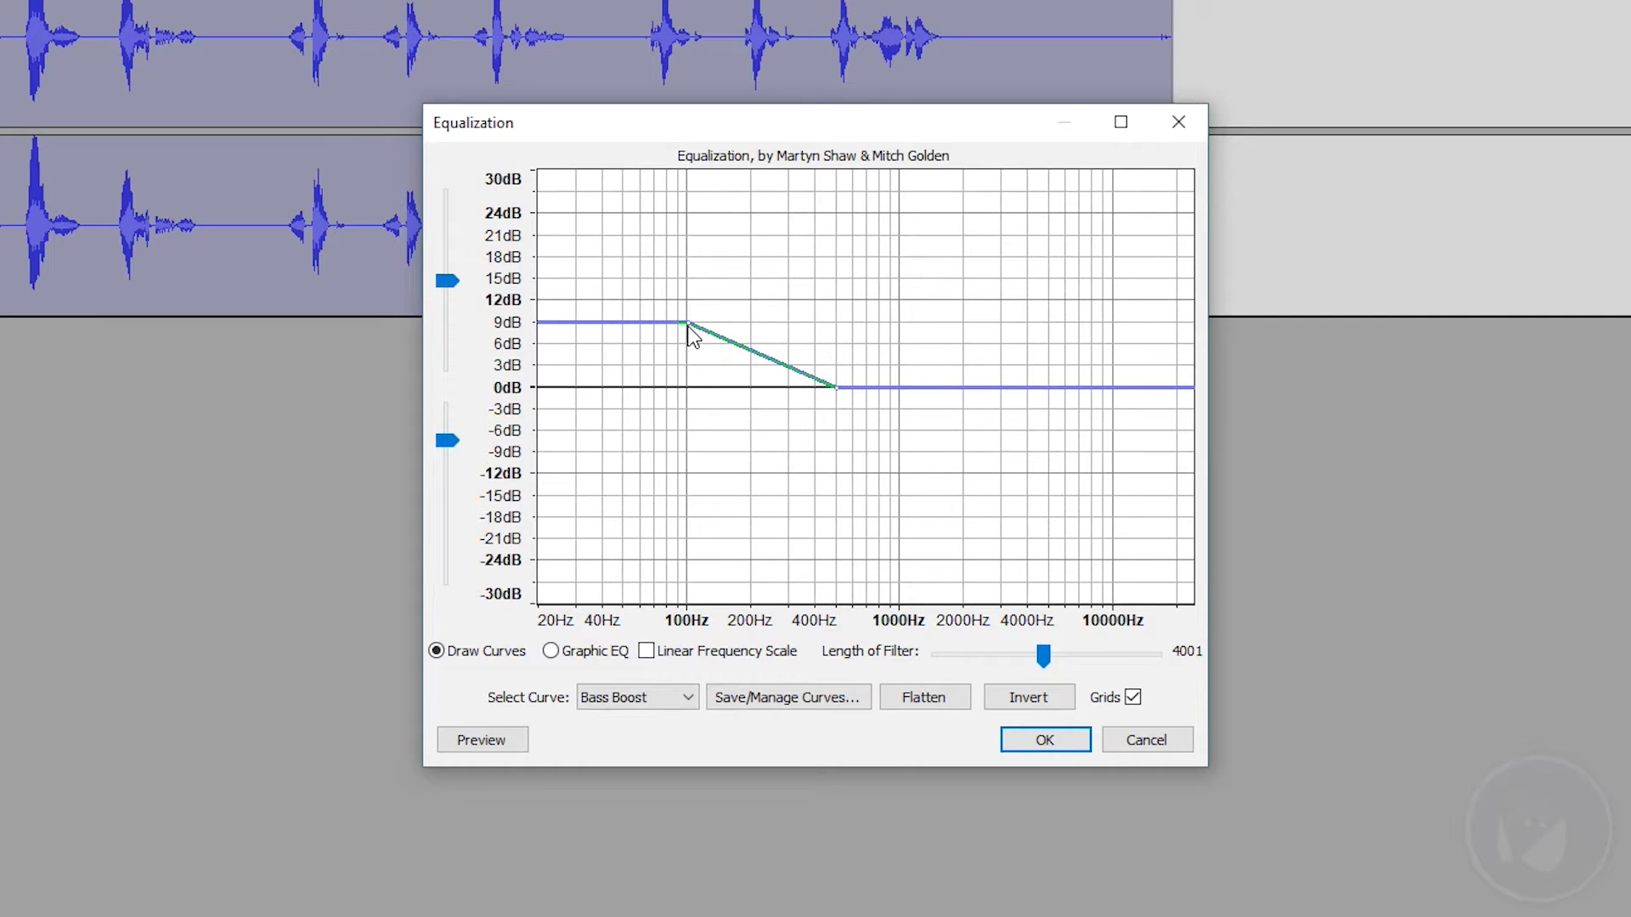
pyautogui.moveTo(687, 324); pyautogui.dragTo(688, 365)
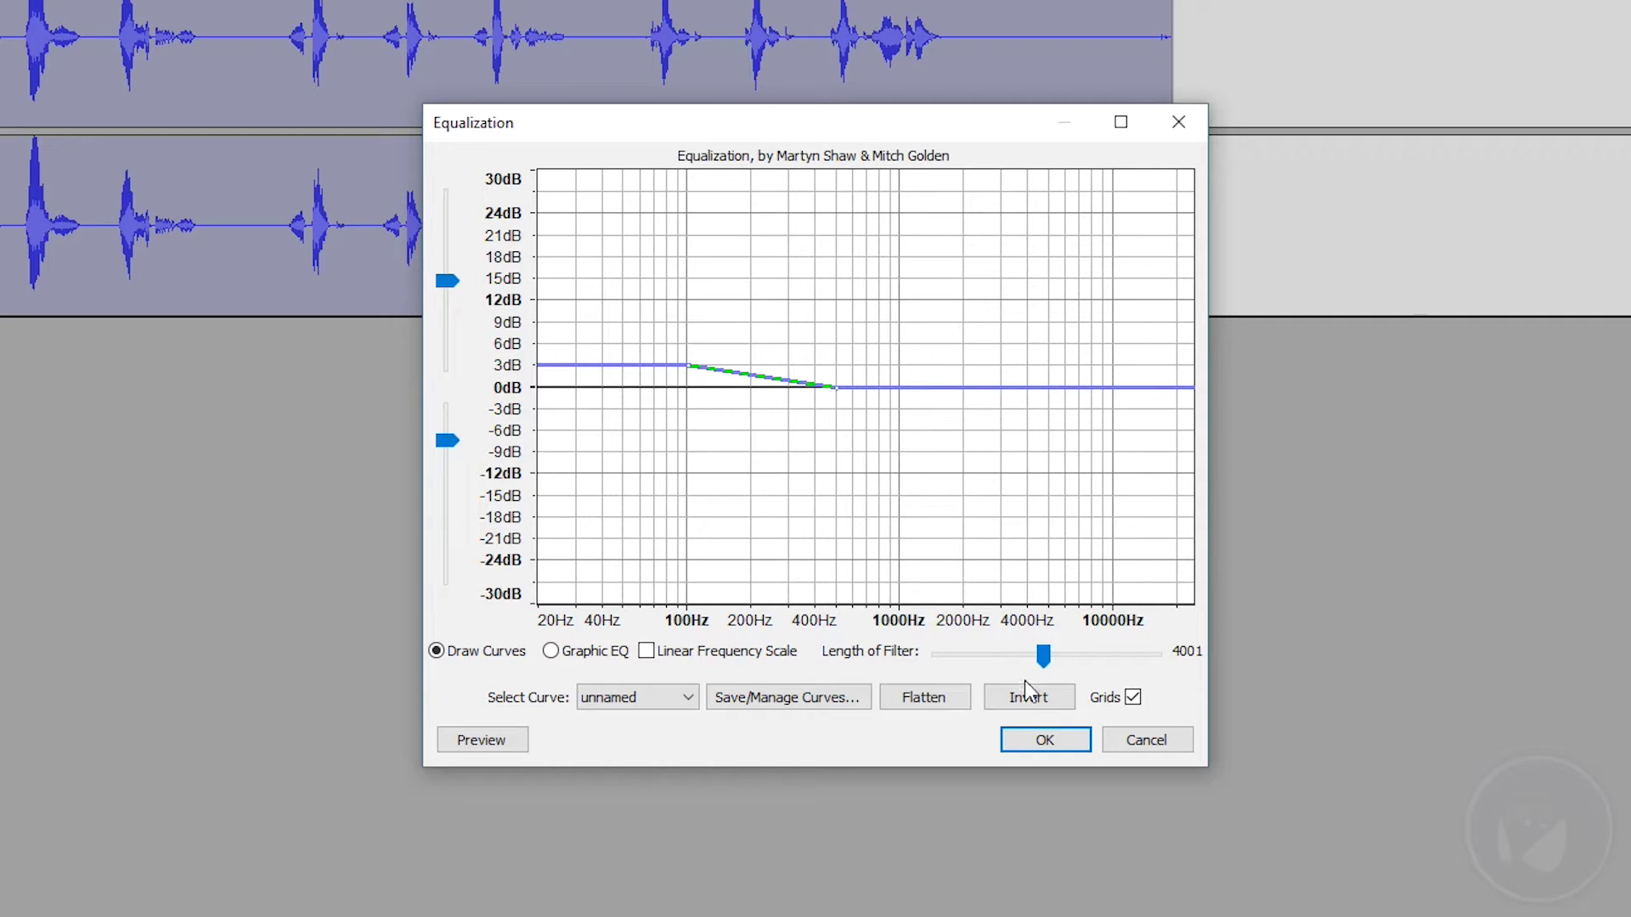
pyautogui.click(1031, 742)
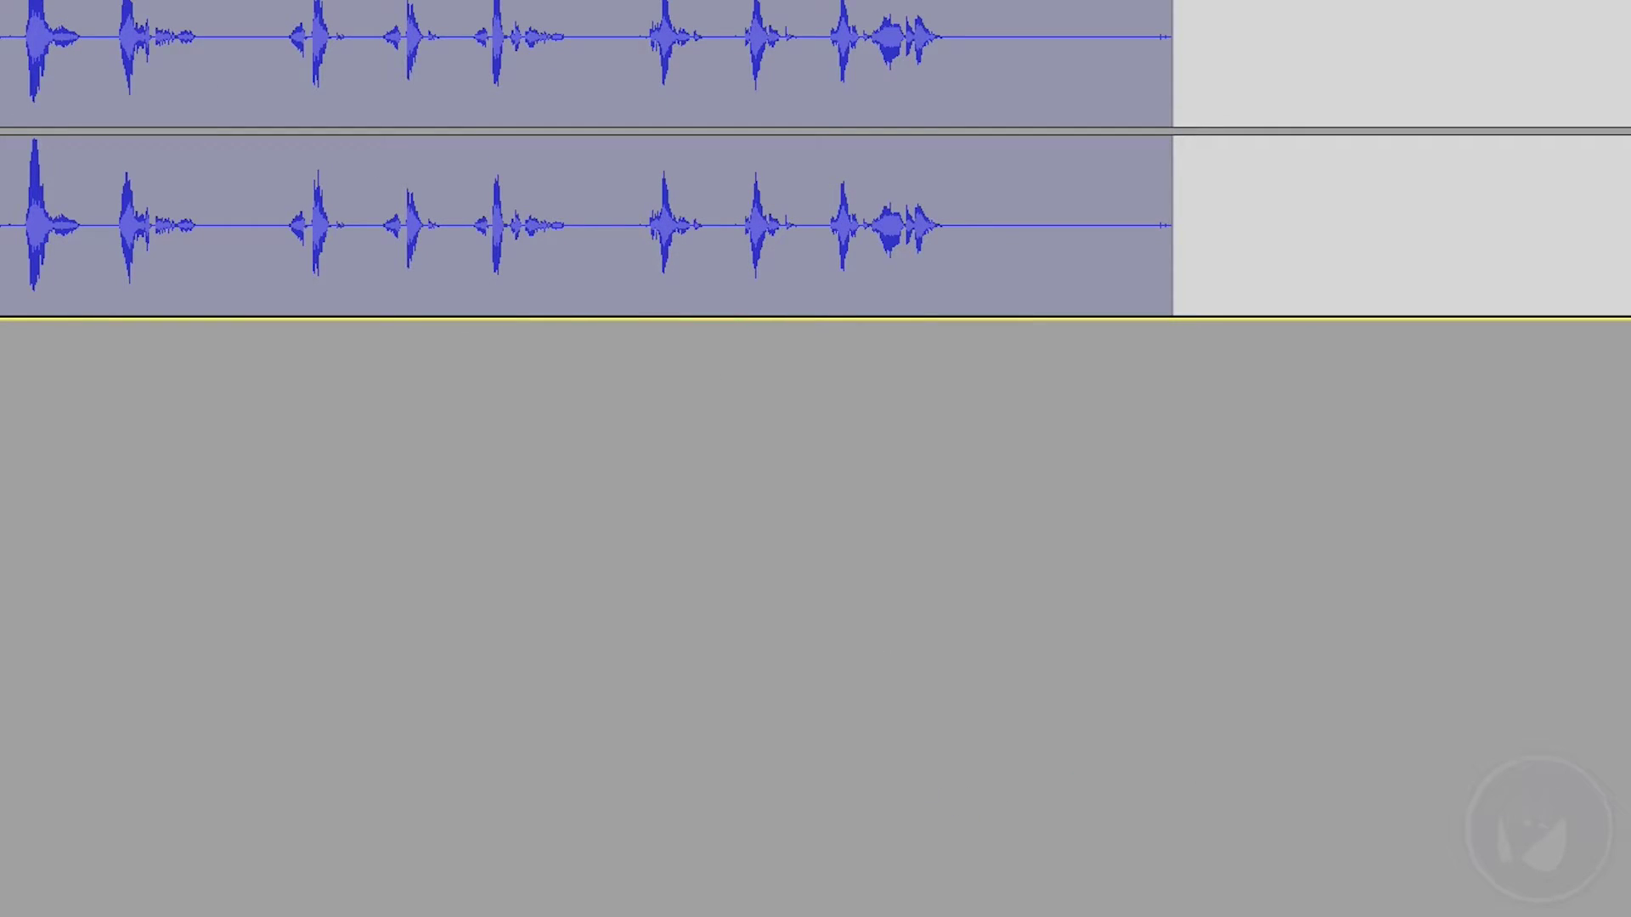
# Apply the Treble Boost equalization preset to the track.
pyautogui.hotkey('alt', 'c')
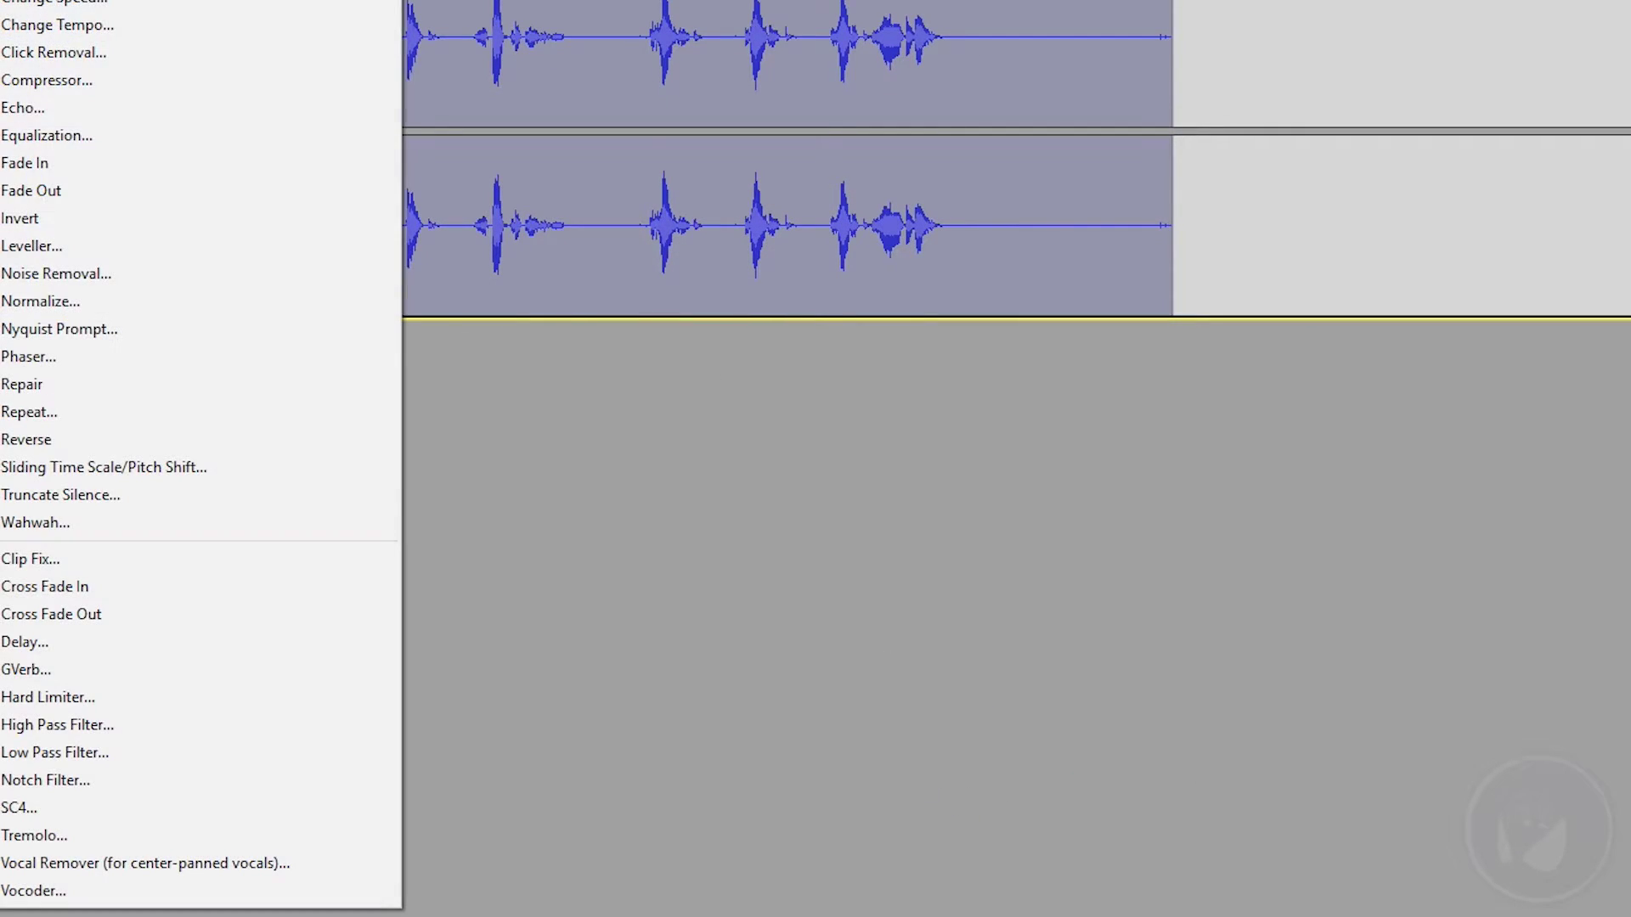
pyautogui.click(67, 137)
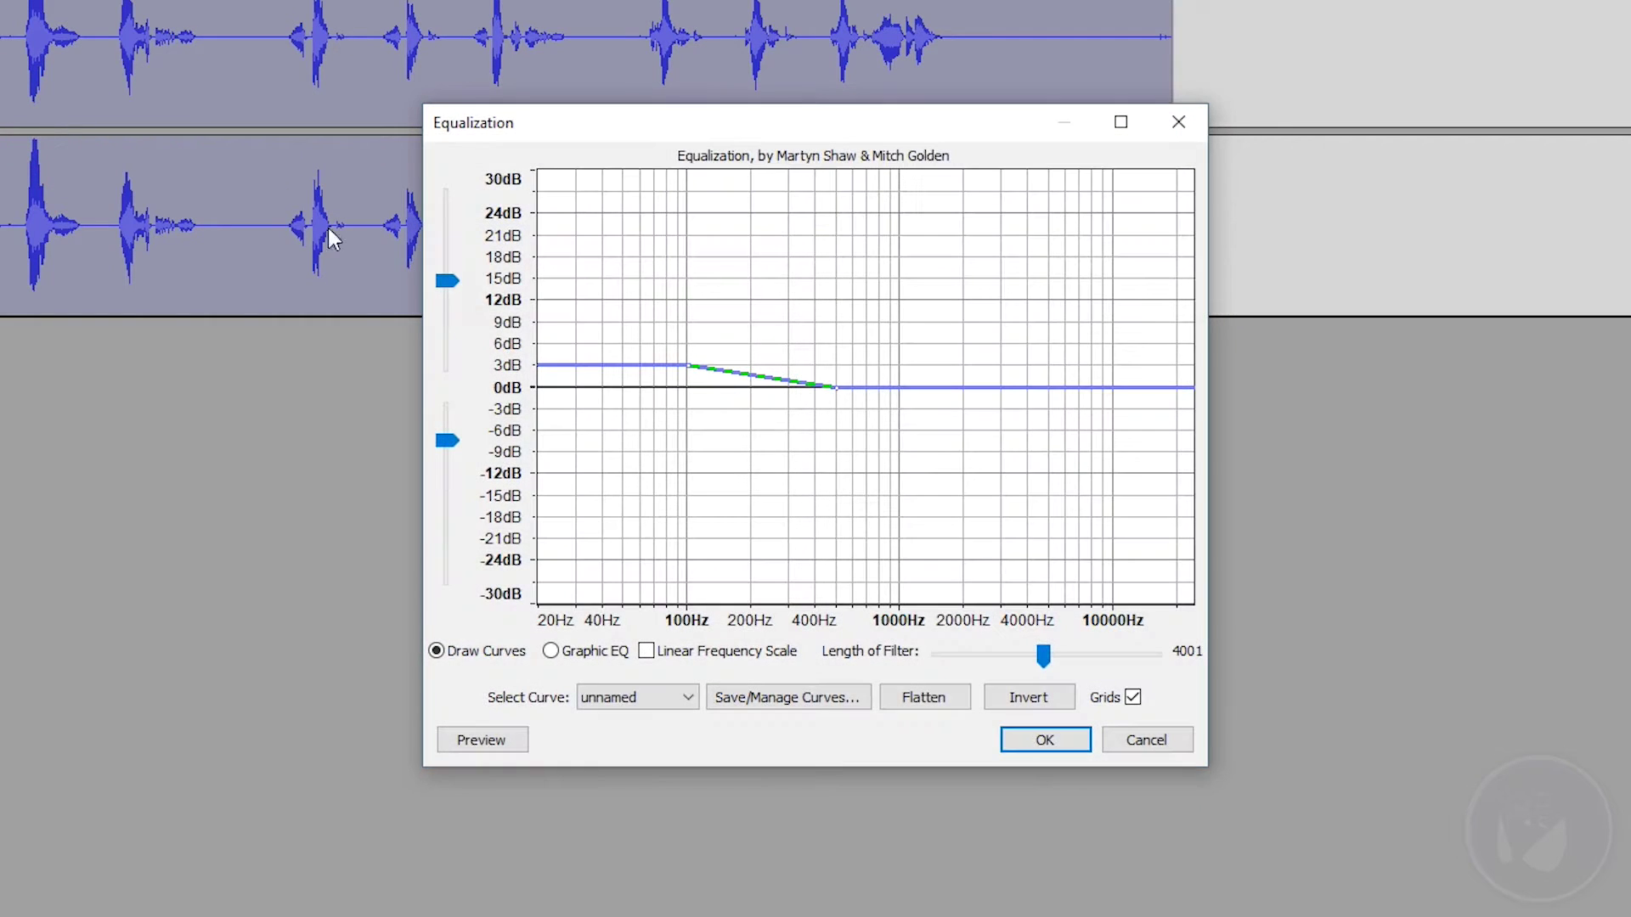
pyautogui.click(637, 697)
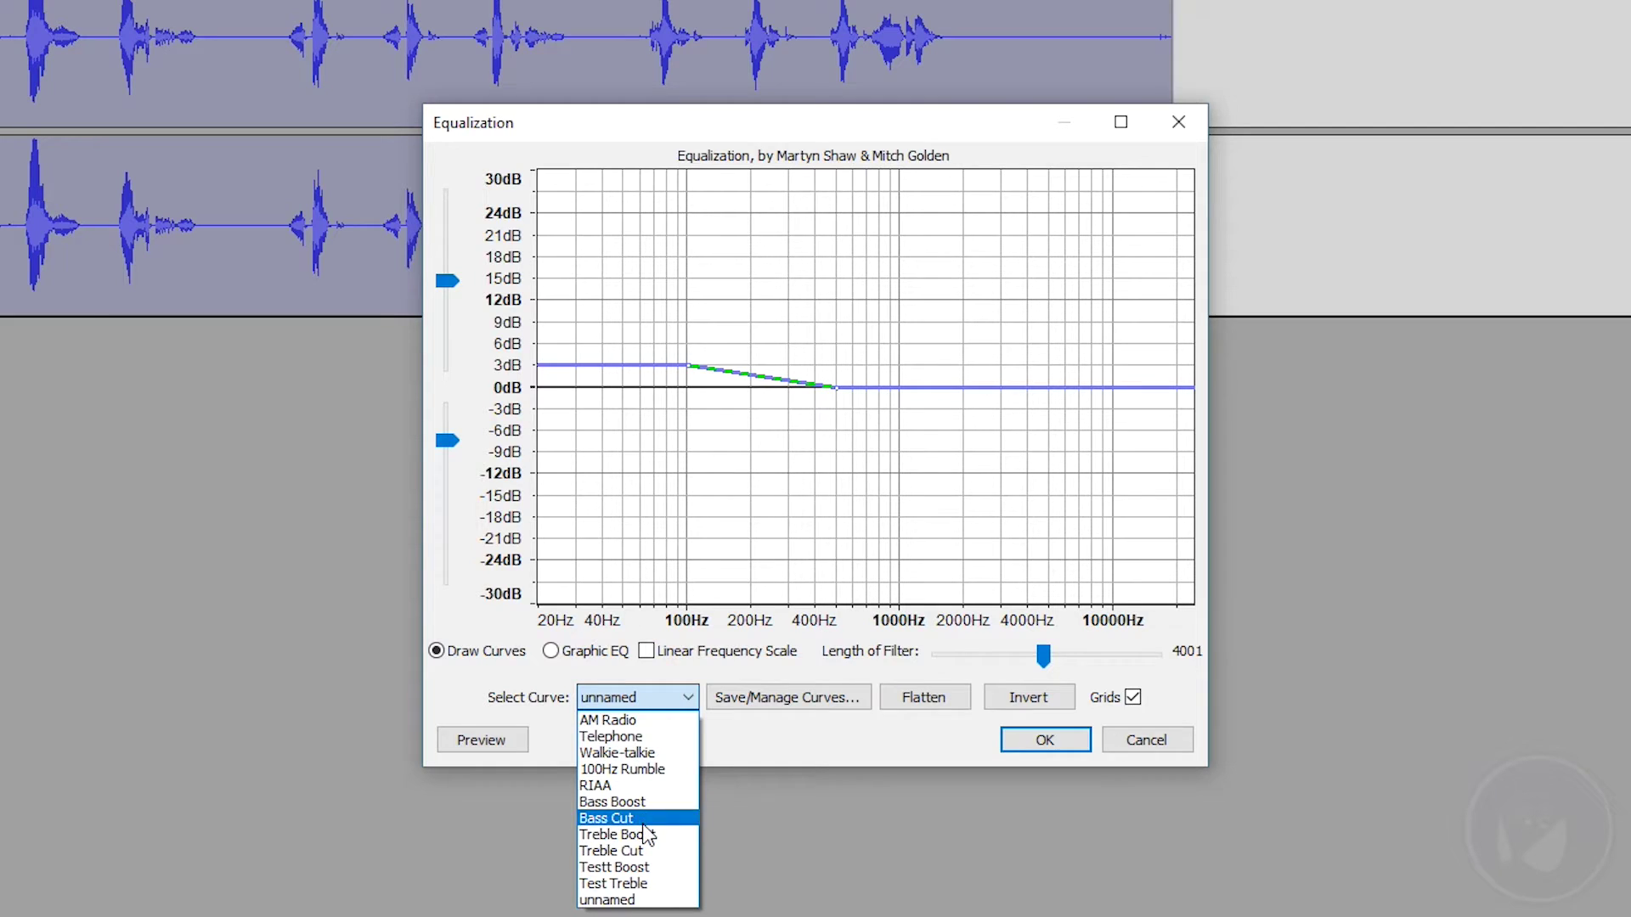
pyautogui.click(617, 835)
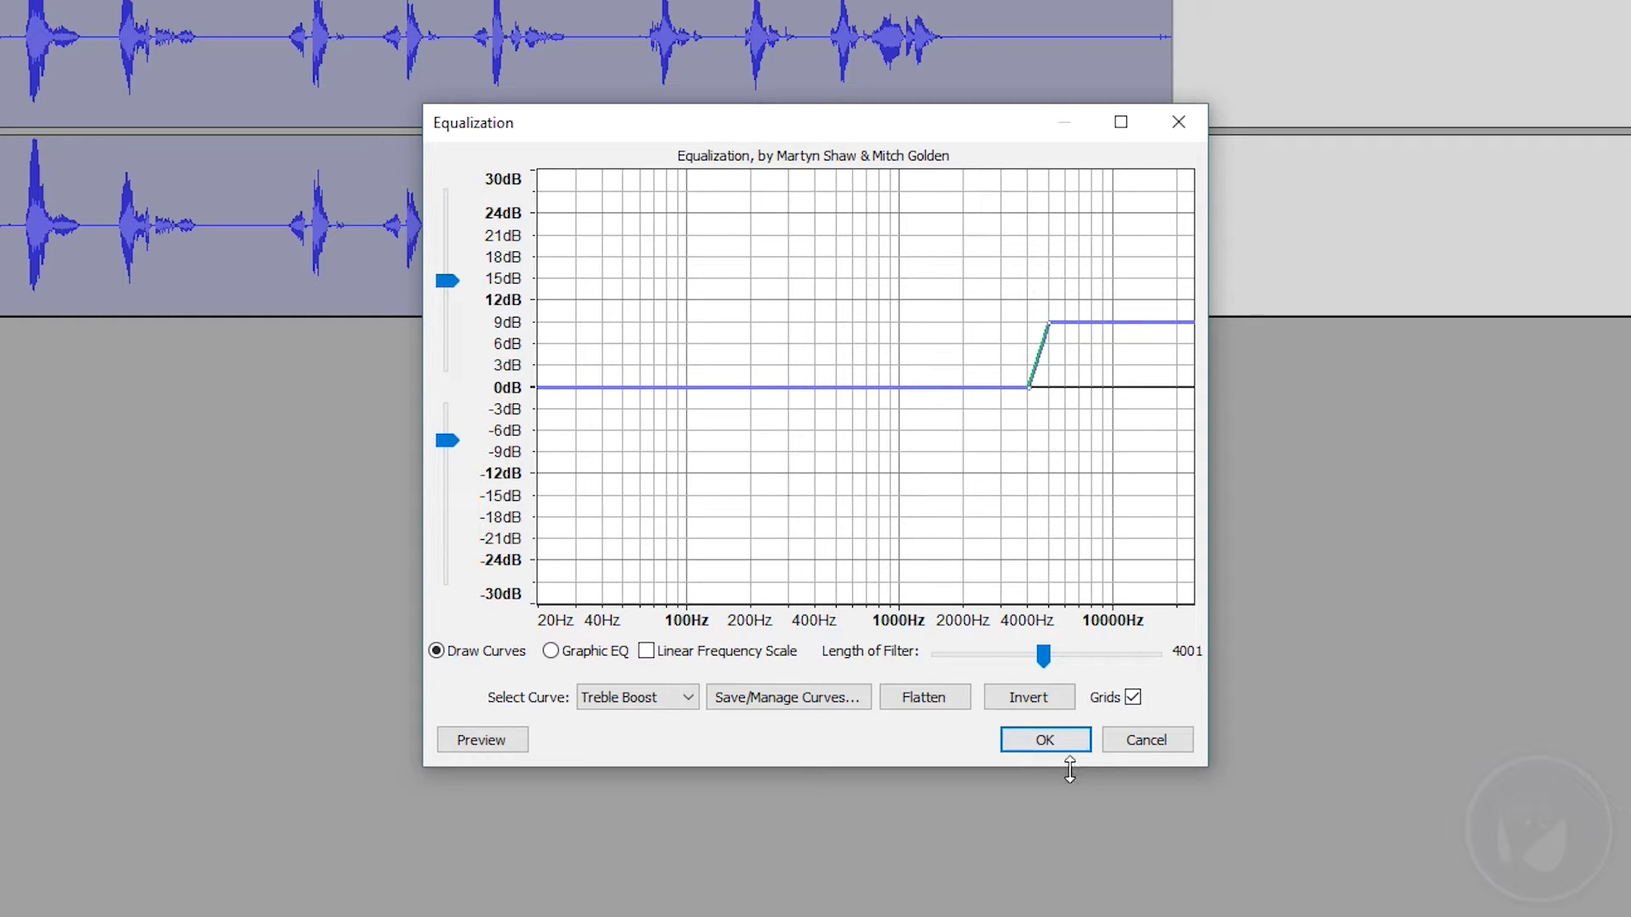
pyautogui.click(1046, 740)
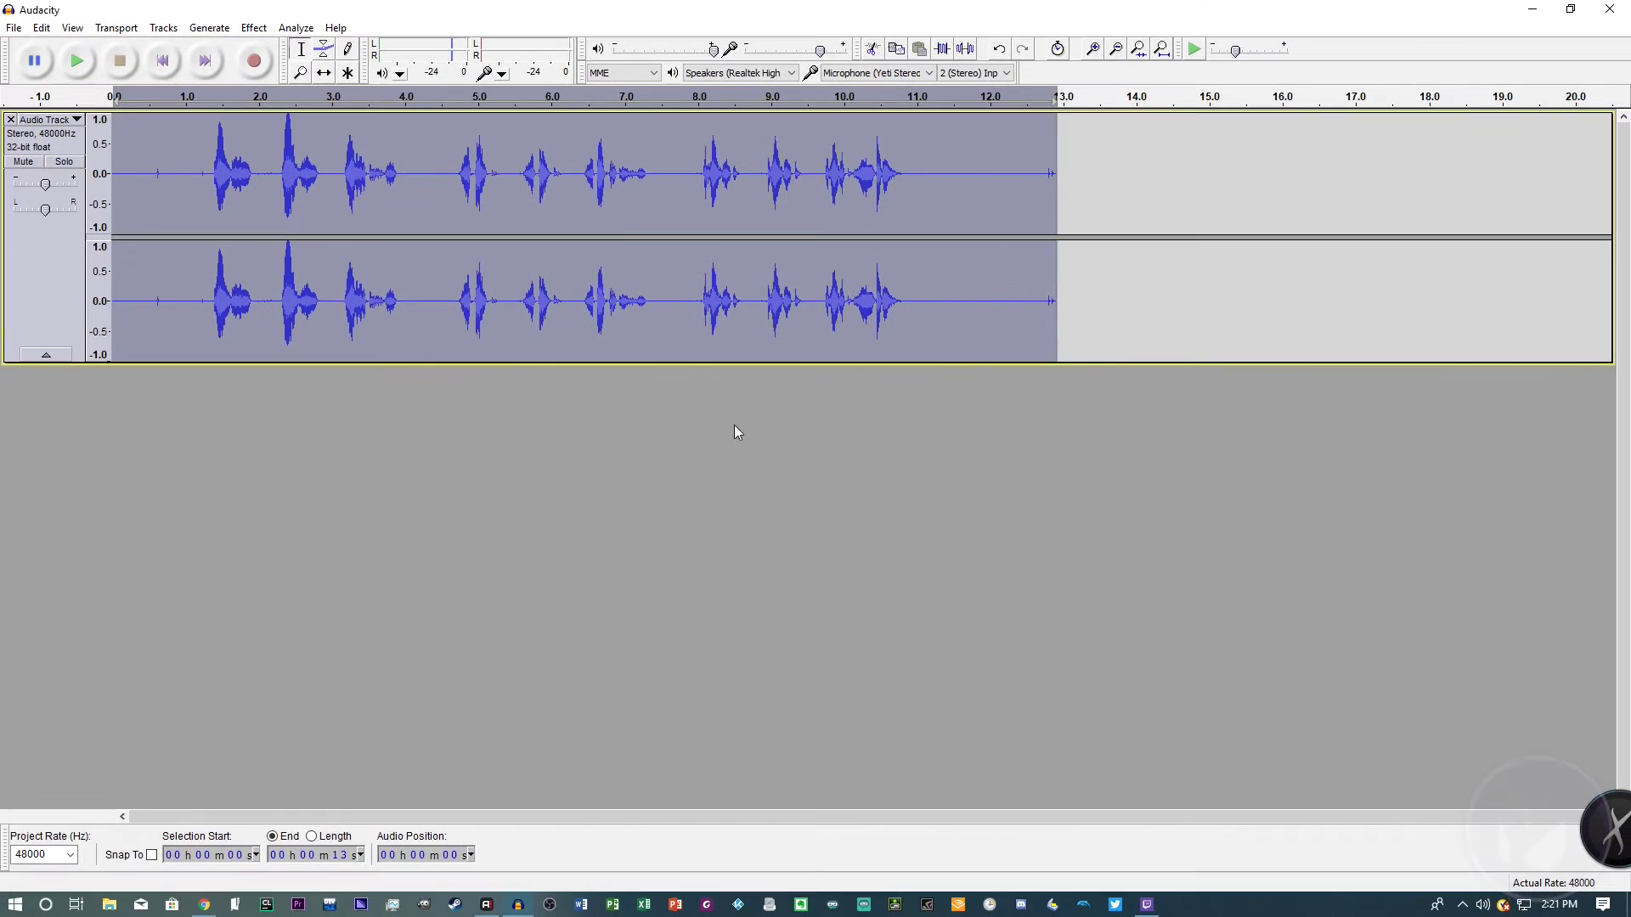
pyautogui.click(255, 28)
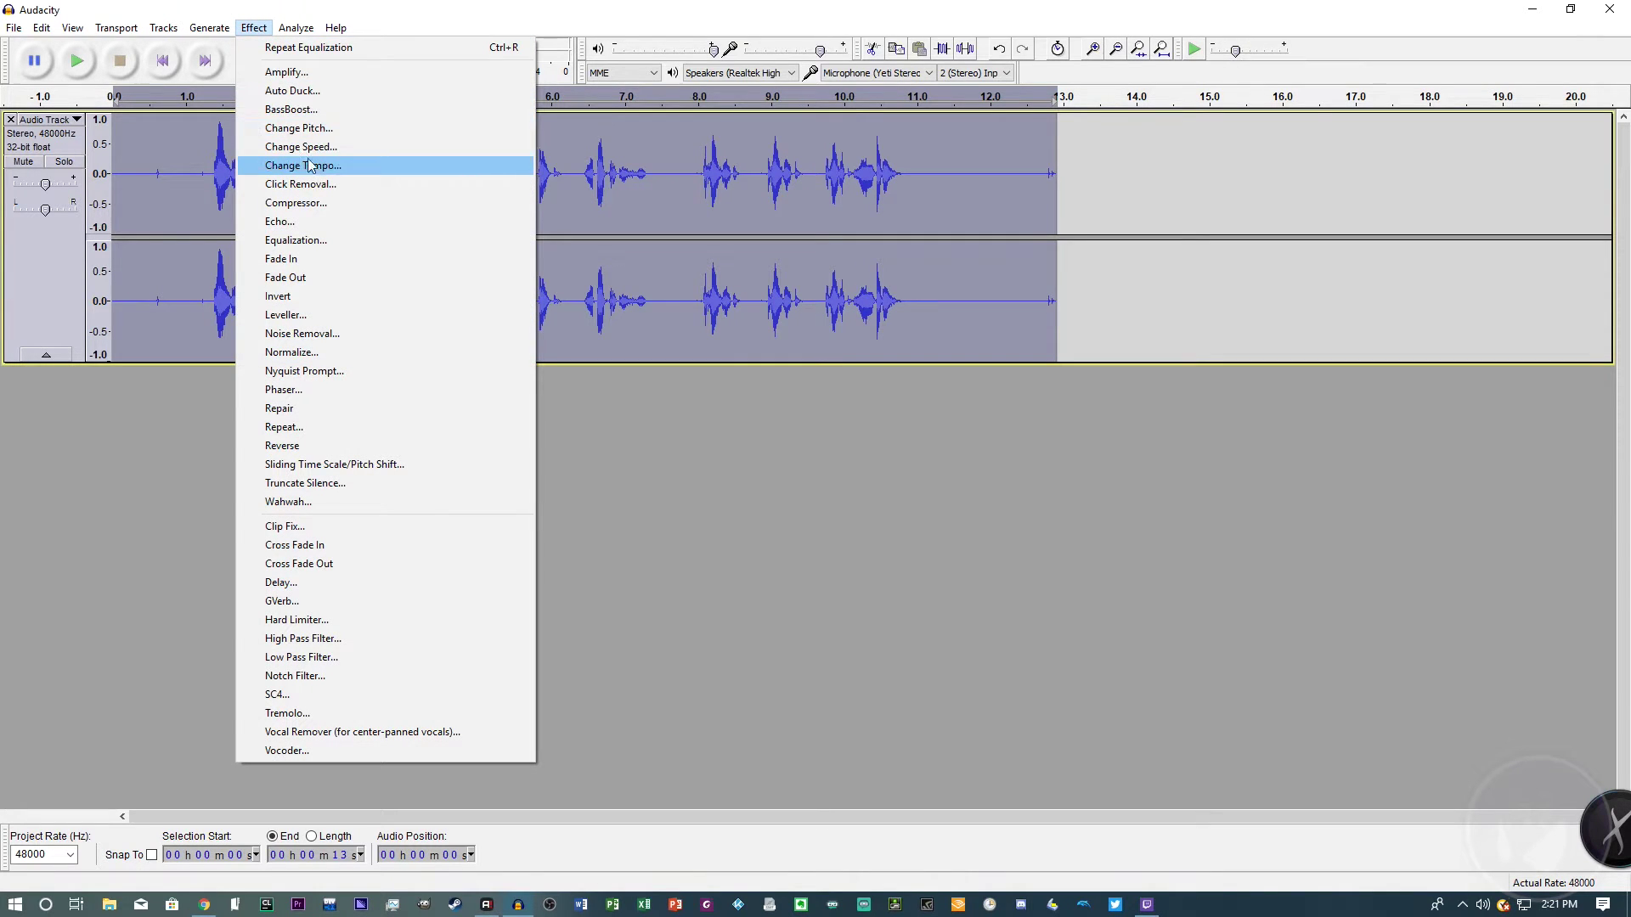
# Normalize the track to a −1.0 dB maximum amplitude with DC offset removal.
pyautogui.click(314, 355)
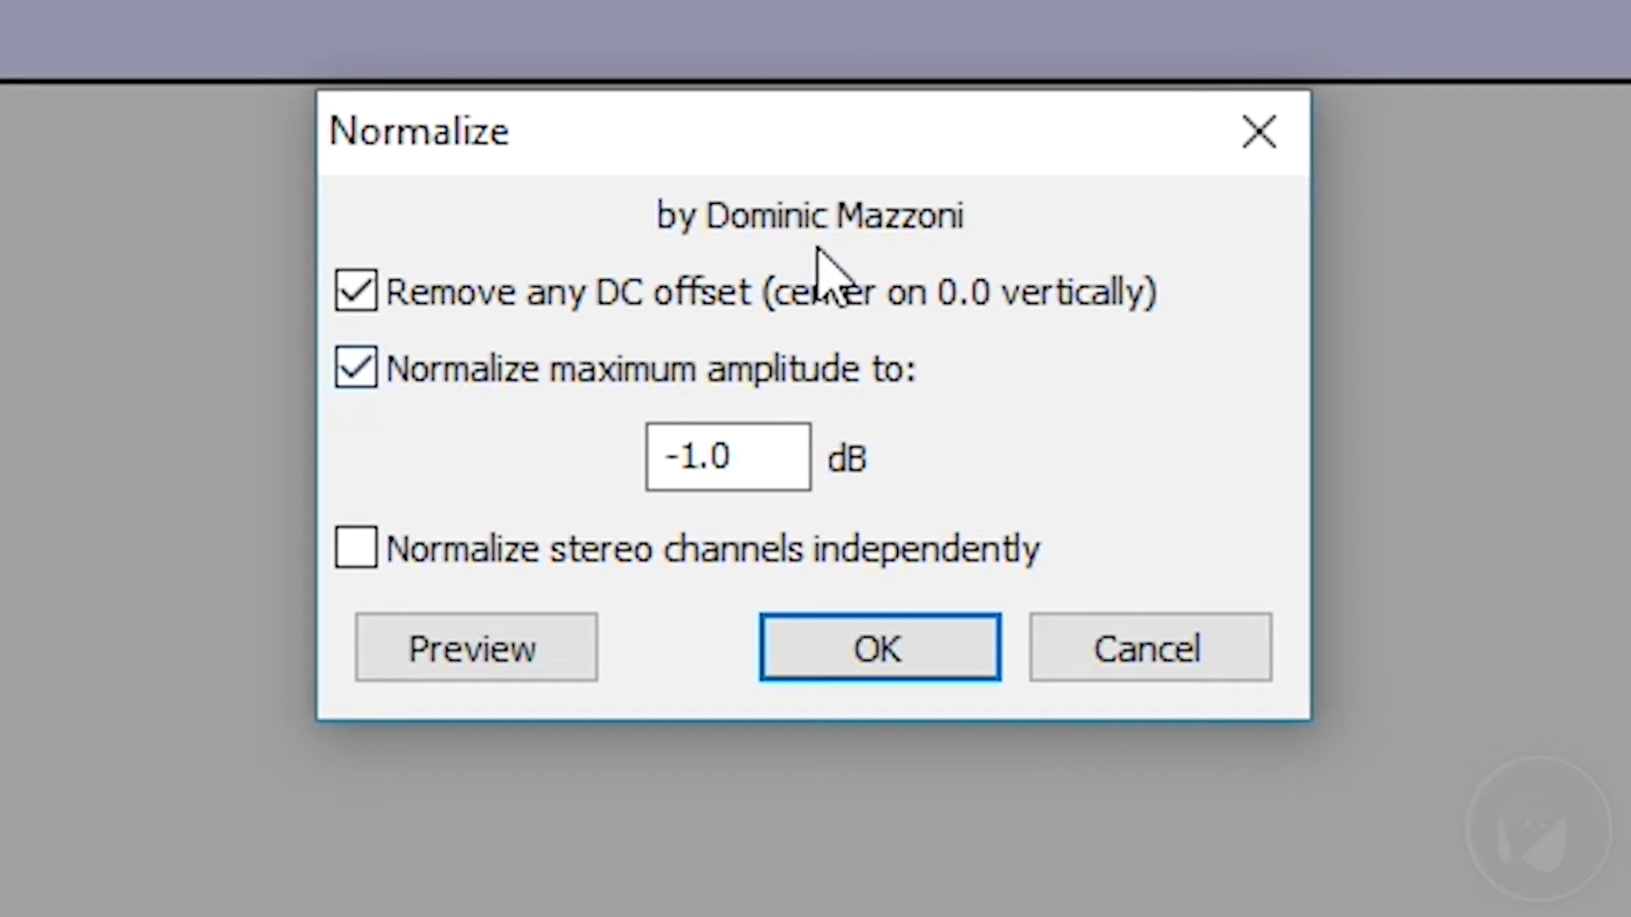
pyautogui.click(738, 458)
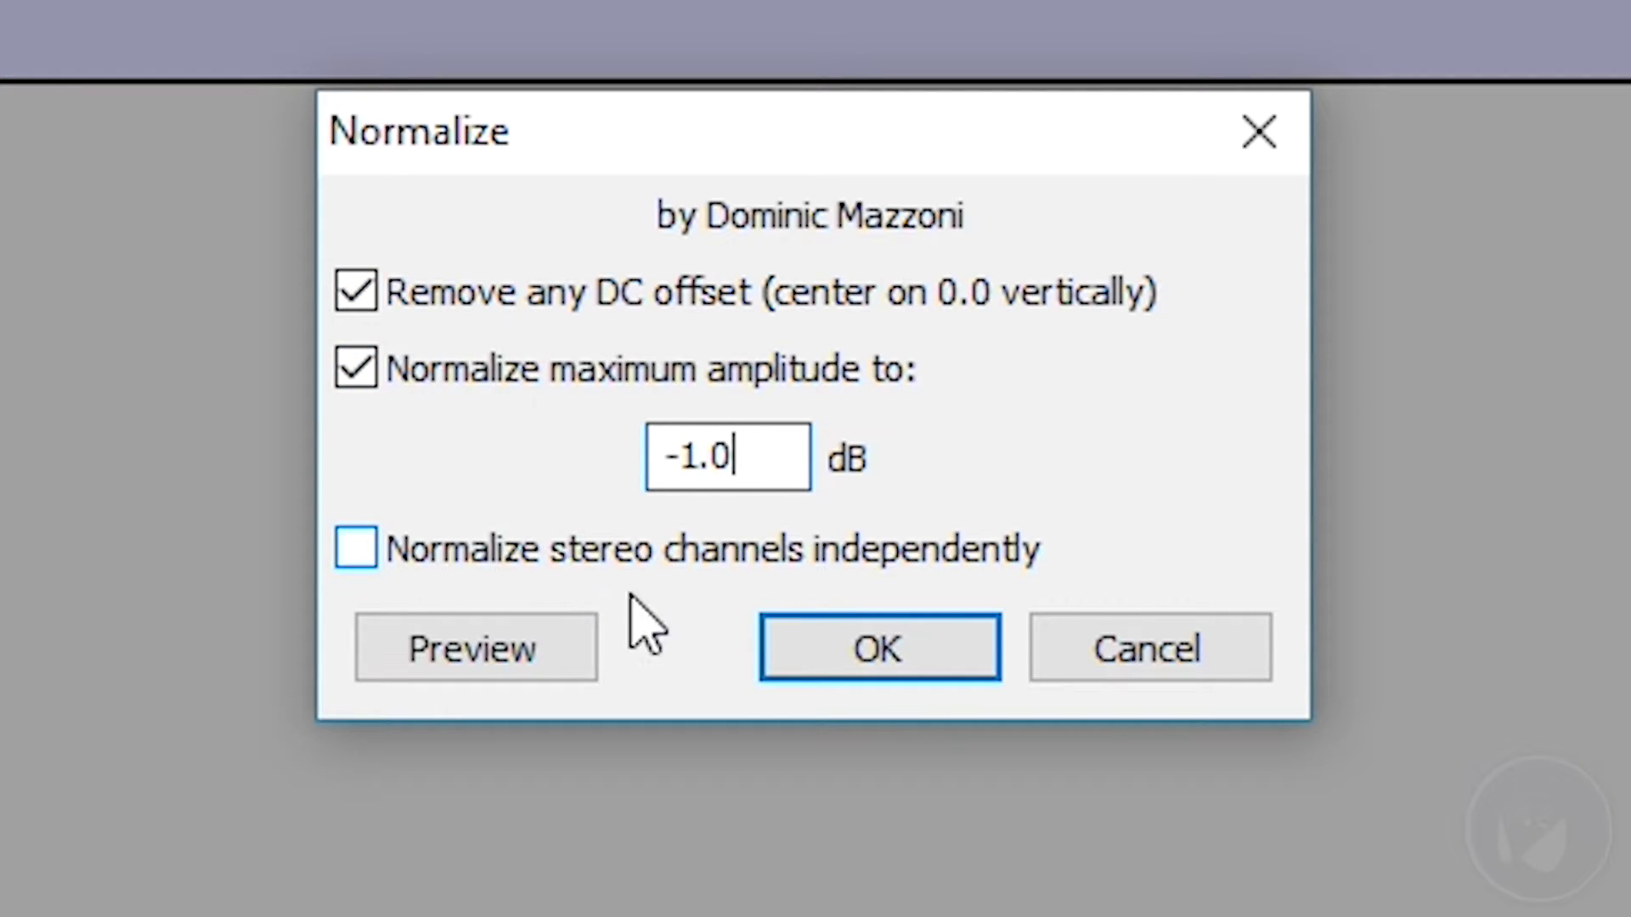
pyautogui.click(917, 671)
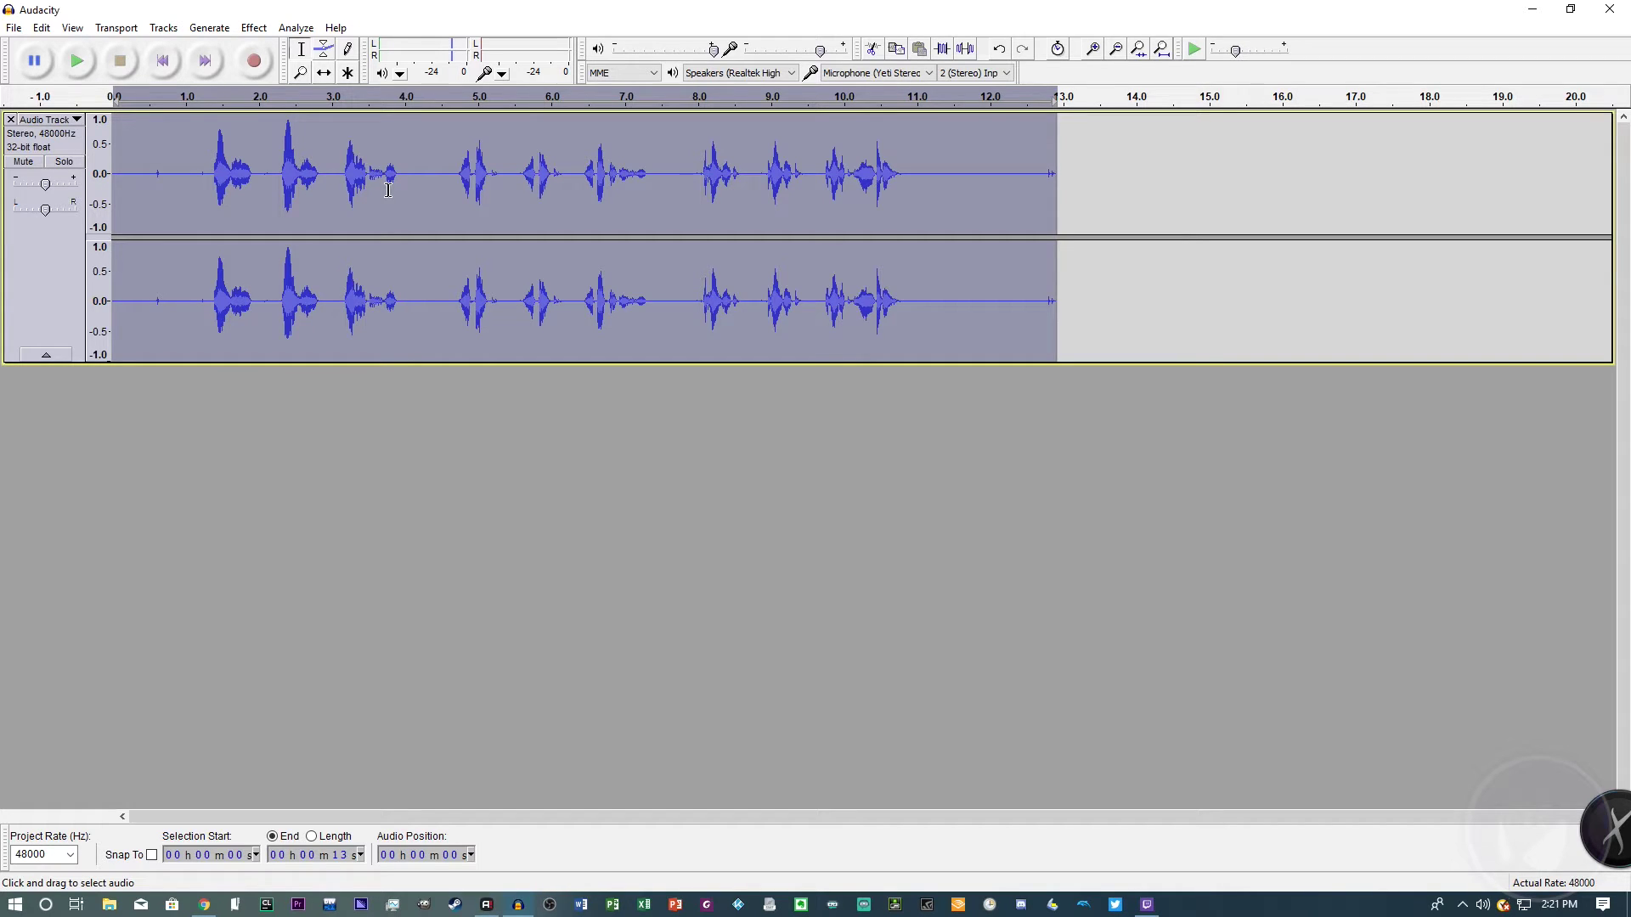
pyautogui.click(150, 168)
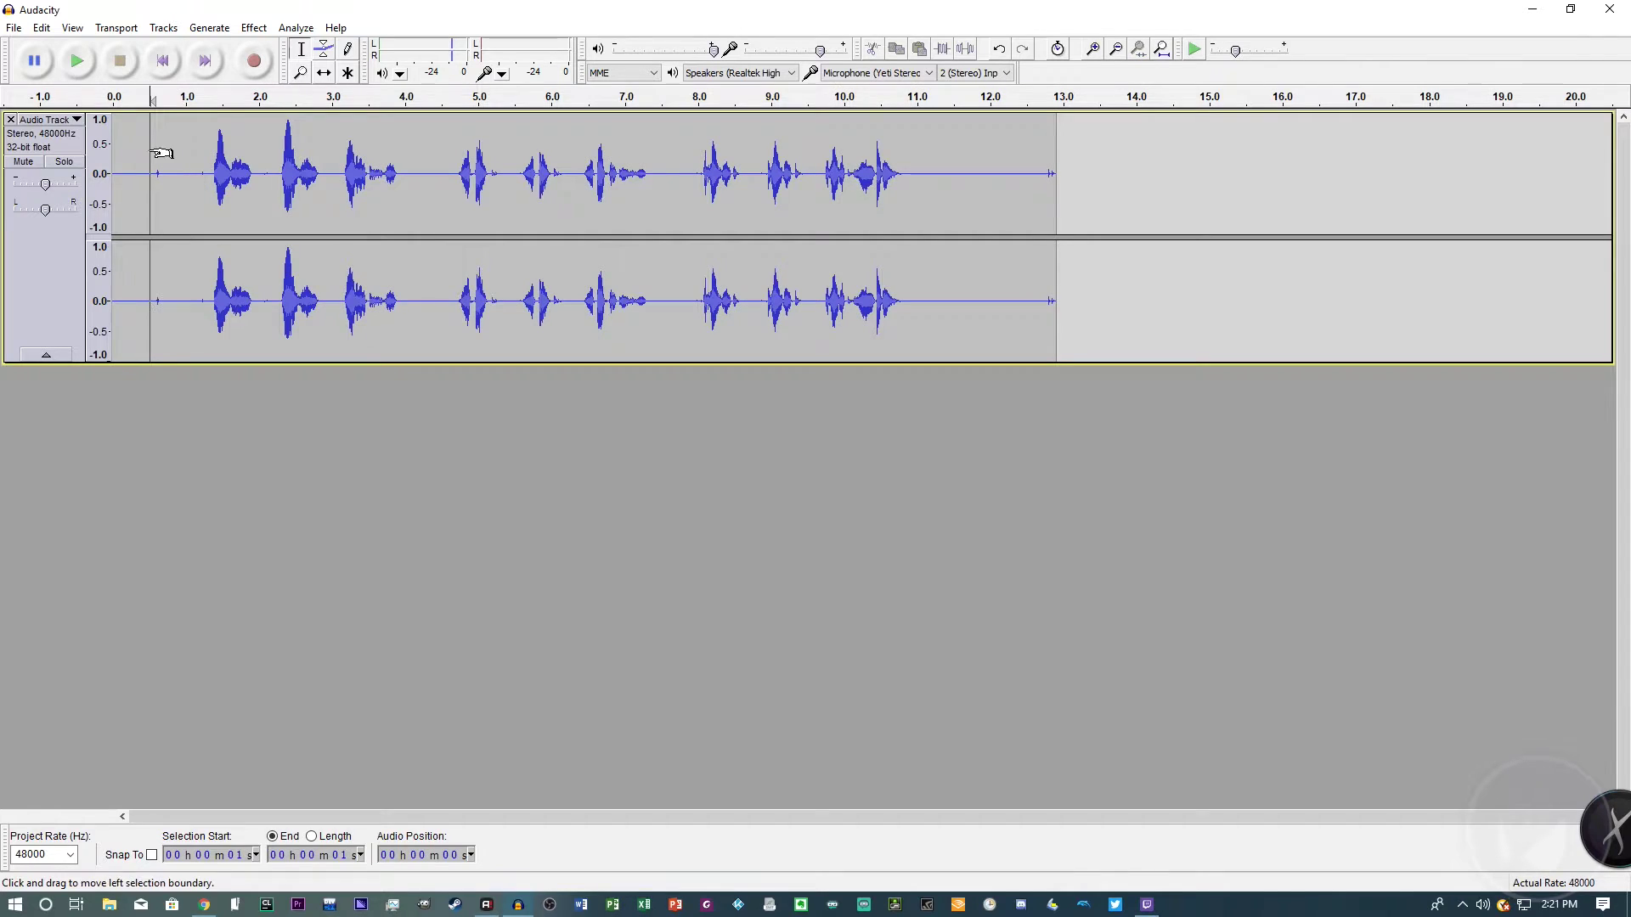
pyautogui.click(162, 60)
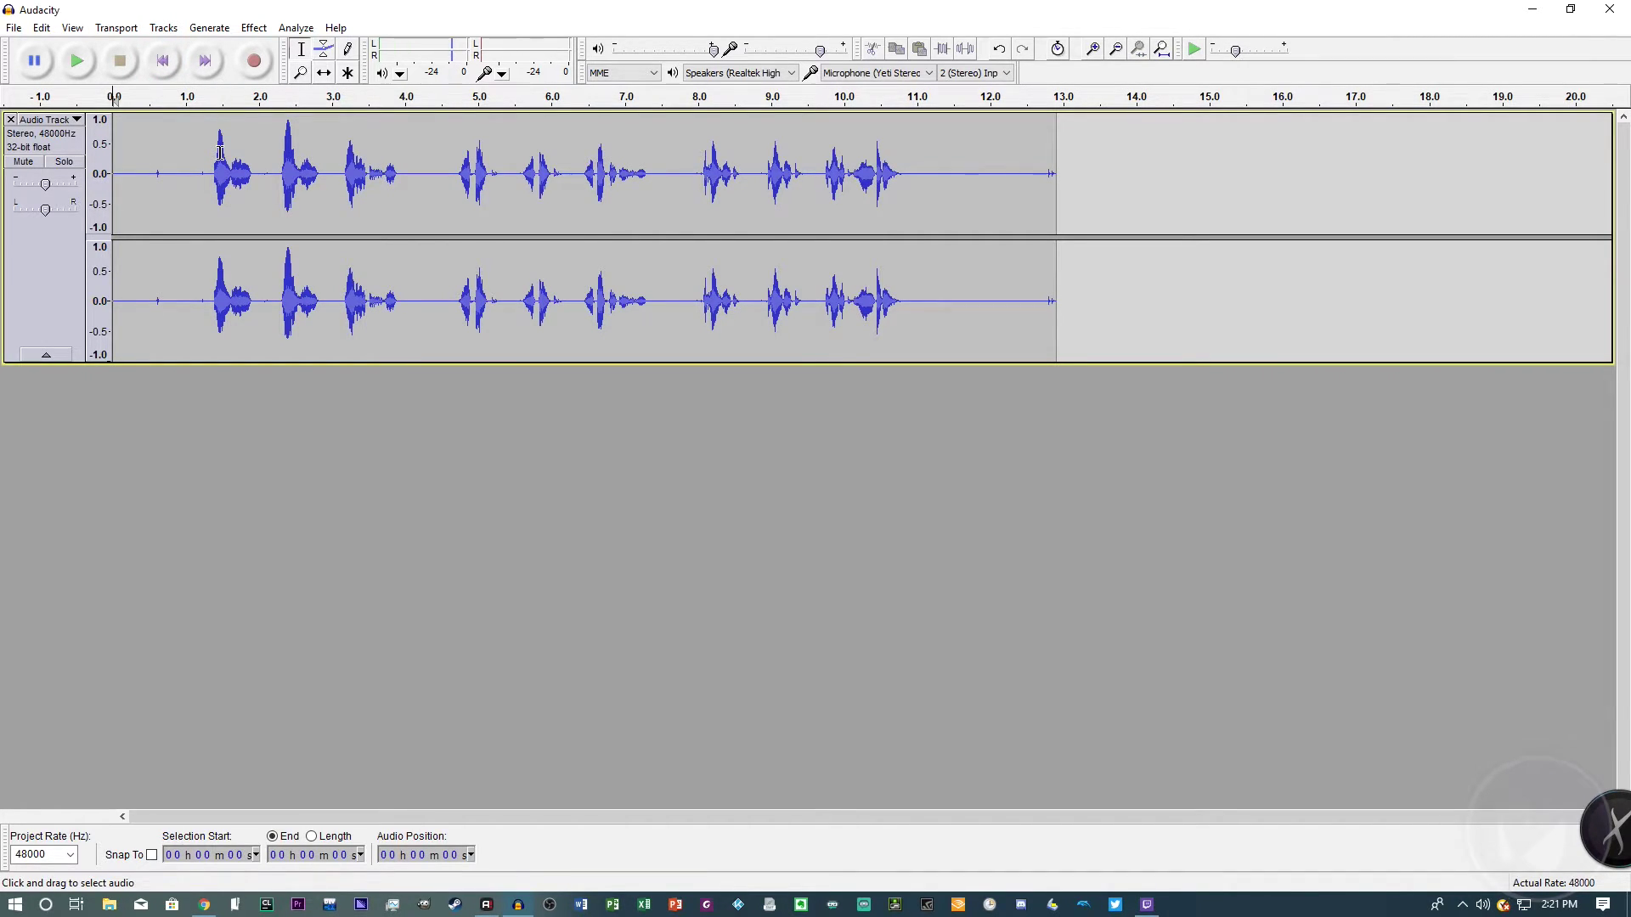
pyautogui.click(78, 63)
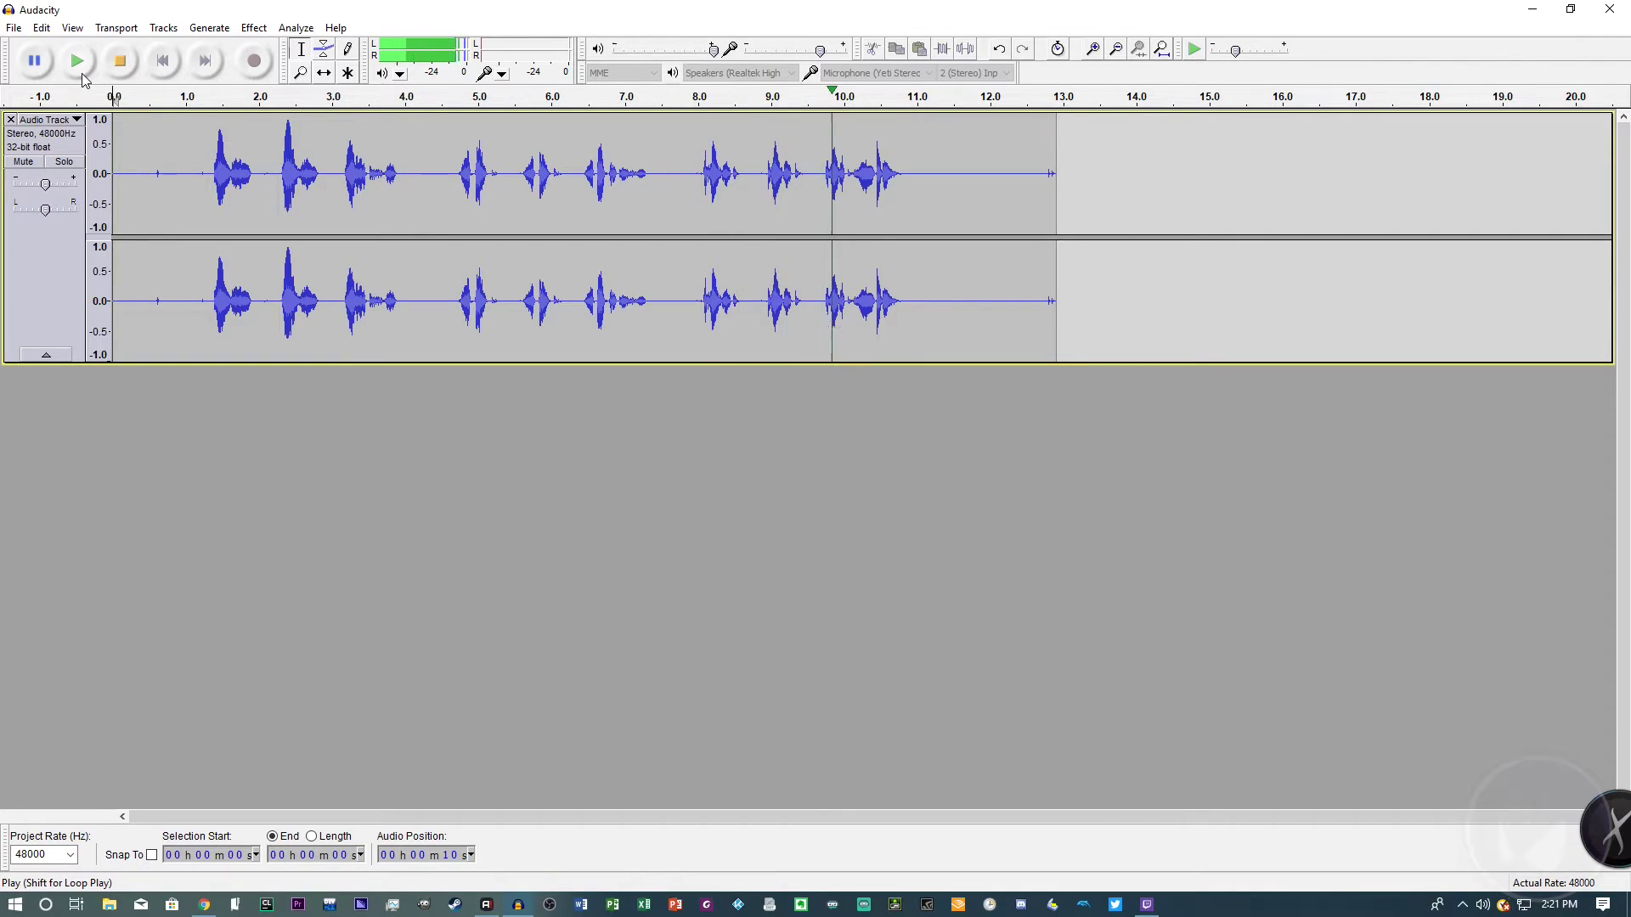
pyautogui.click(120, 60)
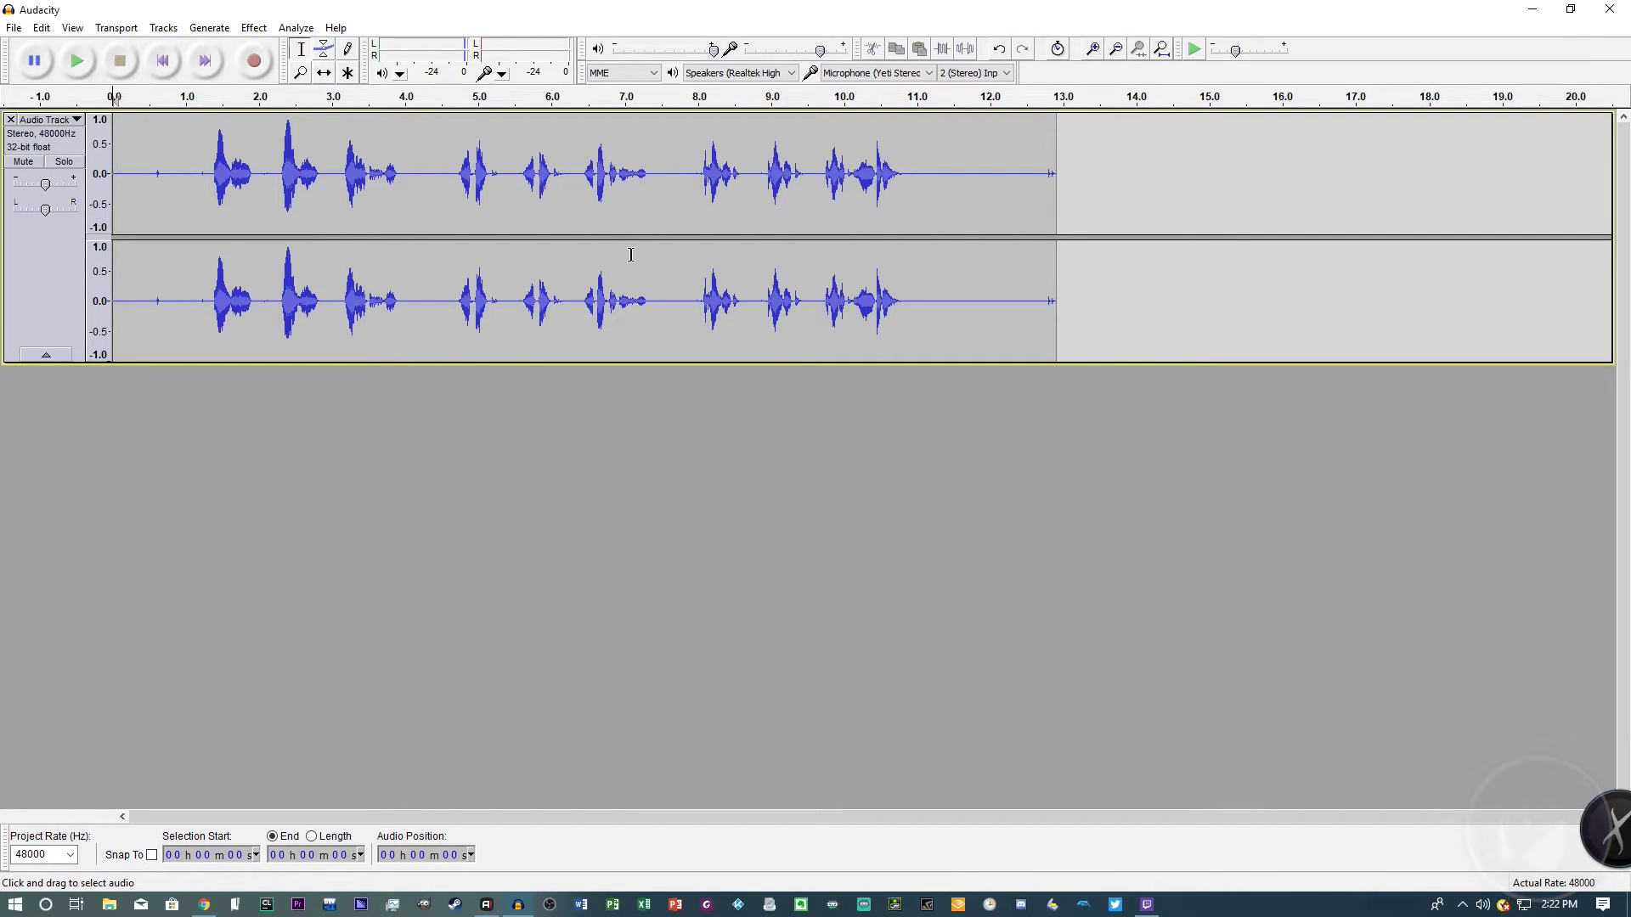
# Export the track to the desktop as 'test', a 16-bit PCM WAV, leaving metadata blank.
pyautogui.click(14, 28)
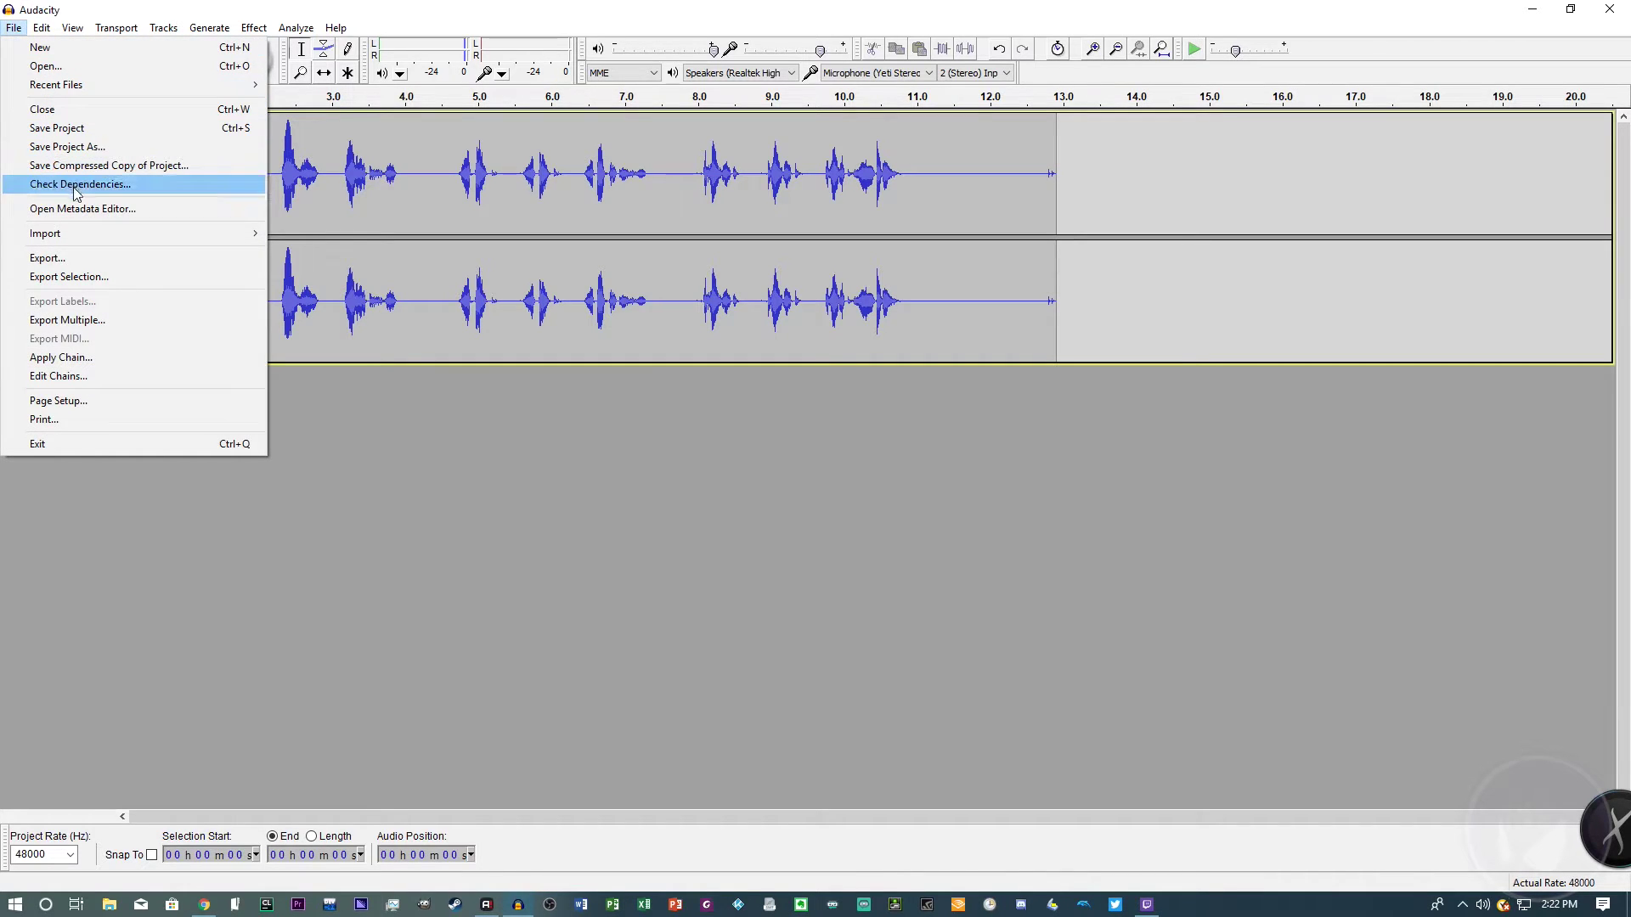
pyautogui.click(79, 262)
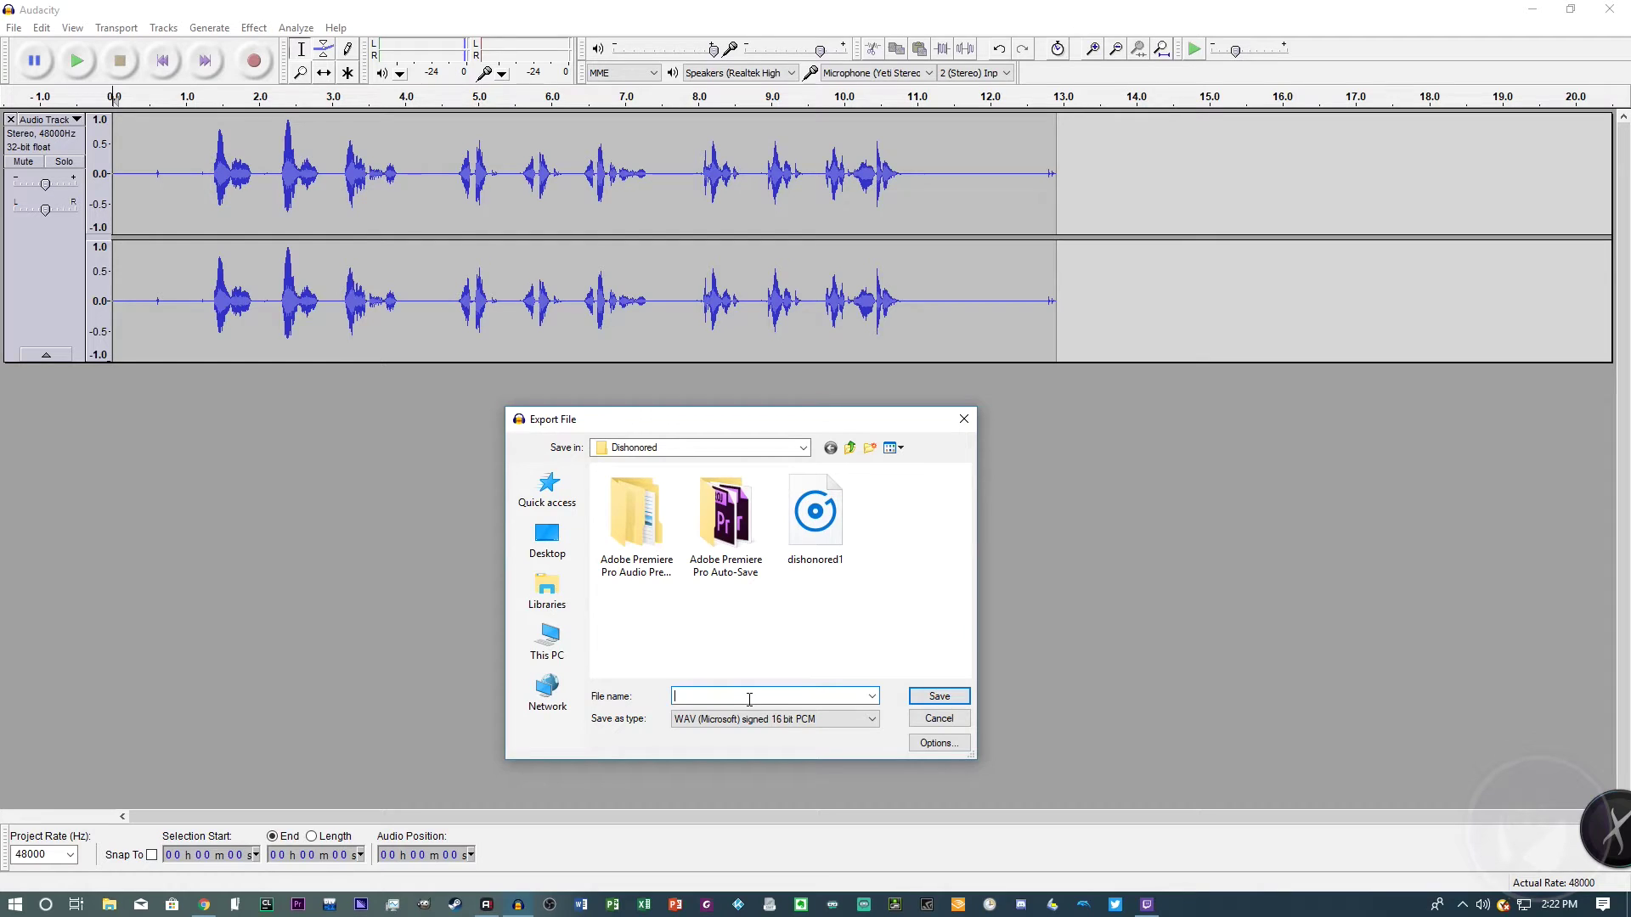
pyautogui.click(568, 551)
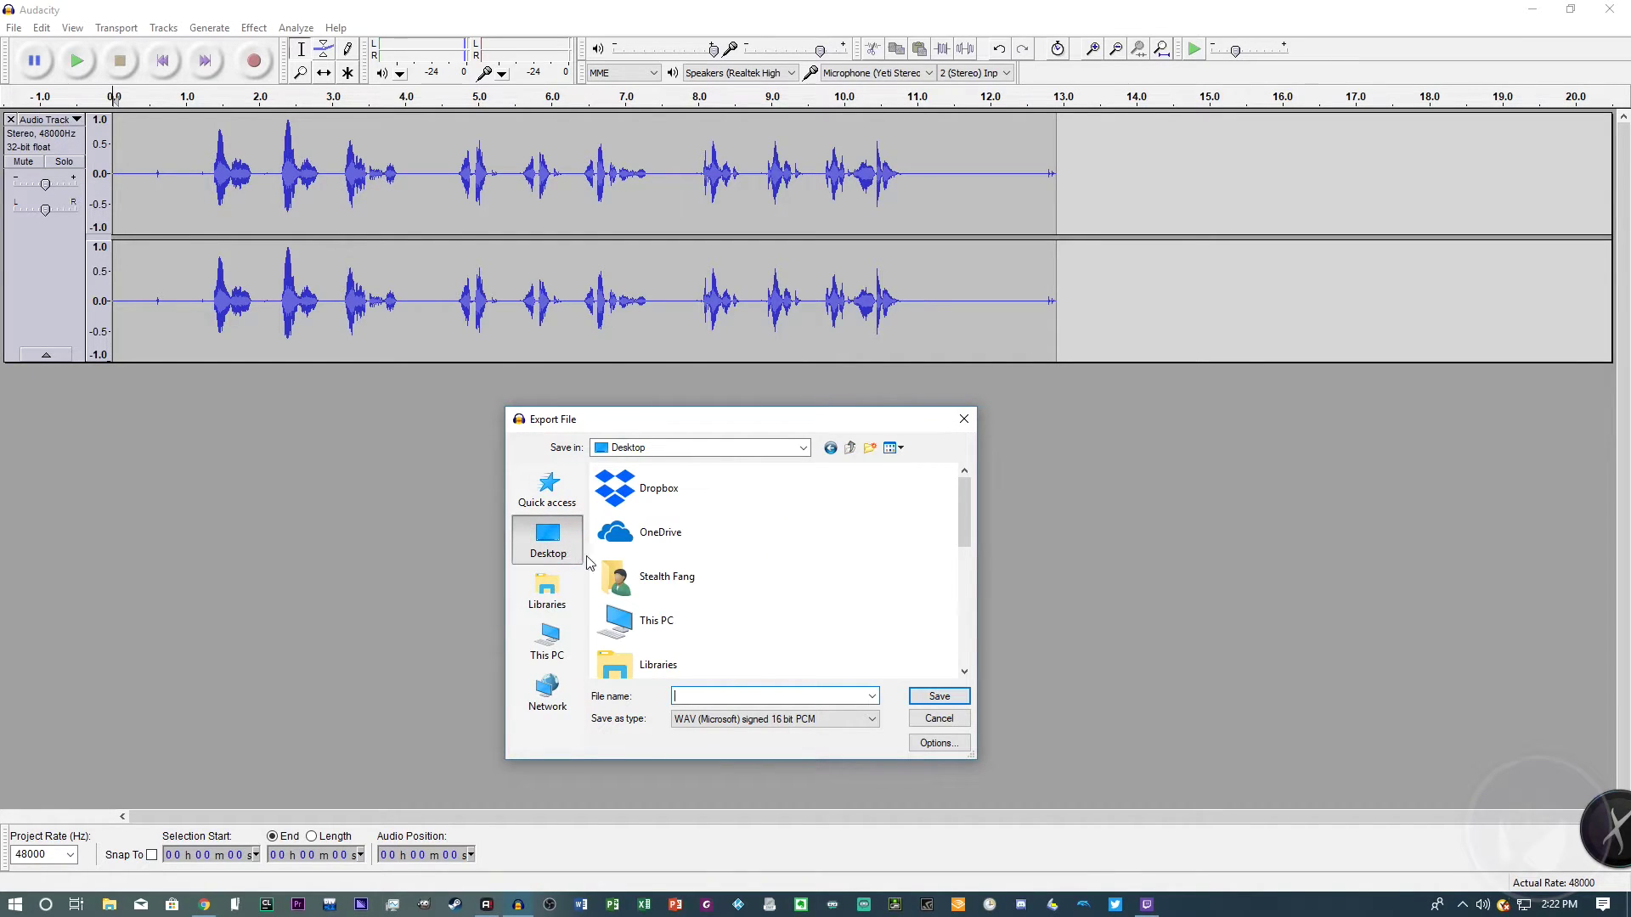
pyautogui.scroll(-5, 845, 544)
pyautogui.scroll(2, 846, 610)
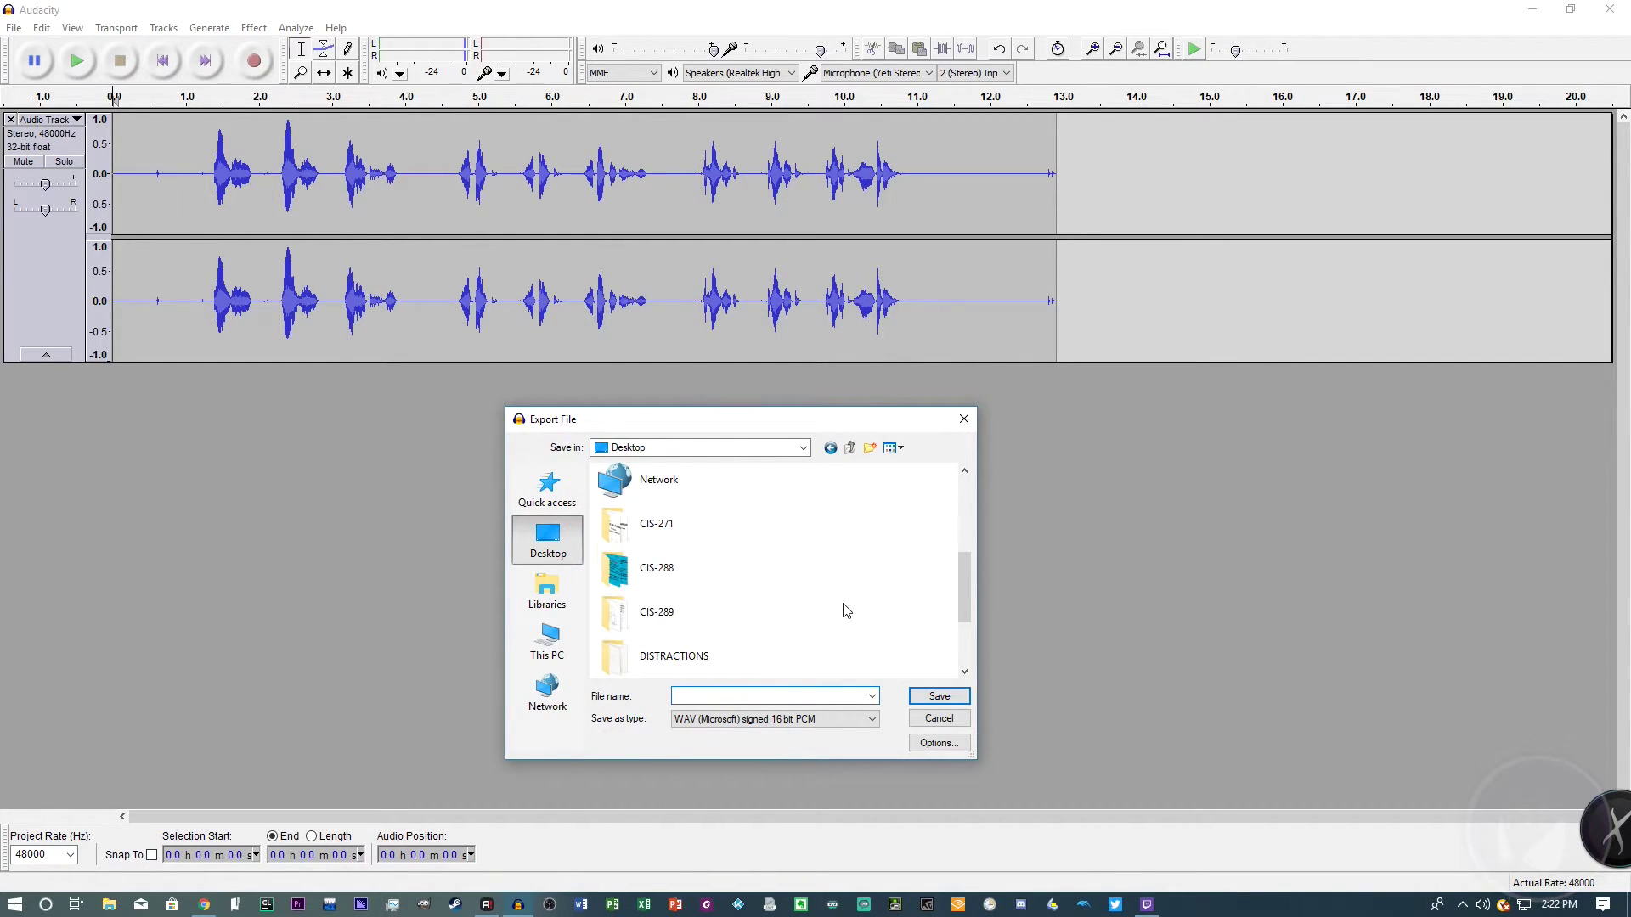
pyautogui.scroll(1, 845, 609)
pyautogui.click(759, 693)
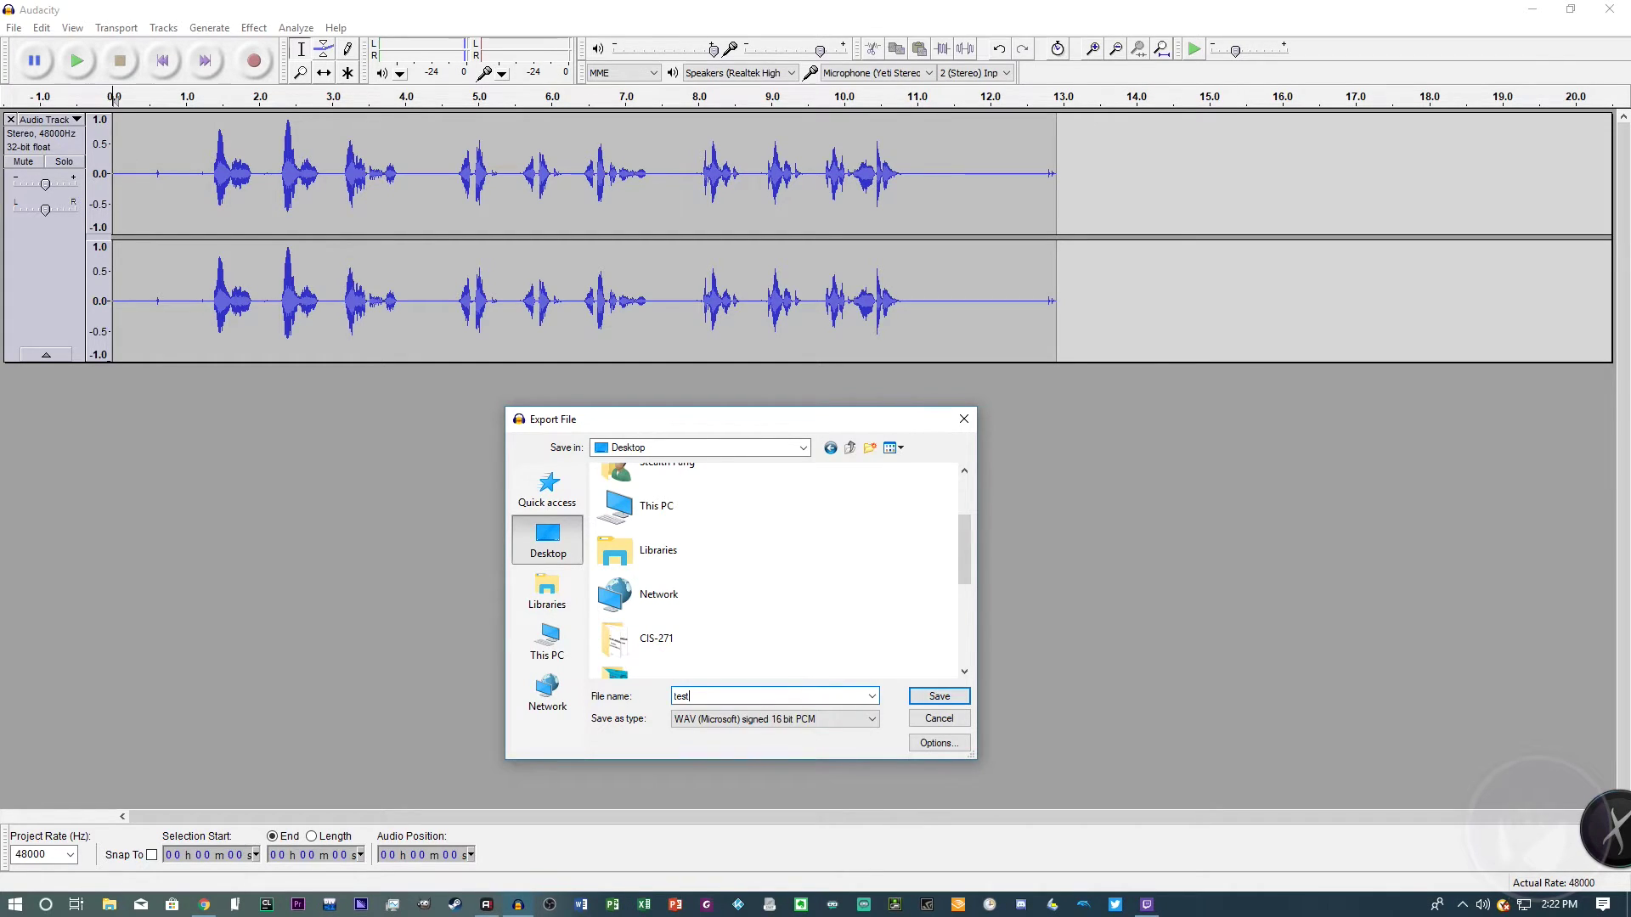
pyautogui.click(839, 722)
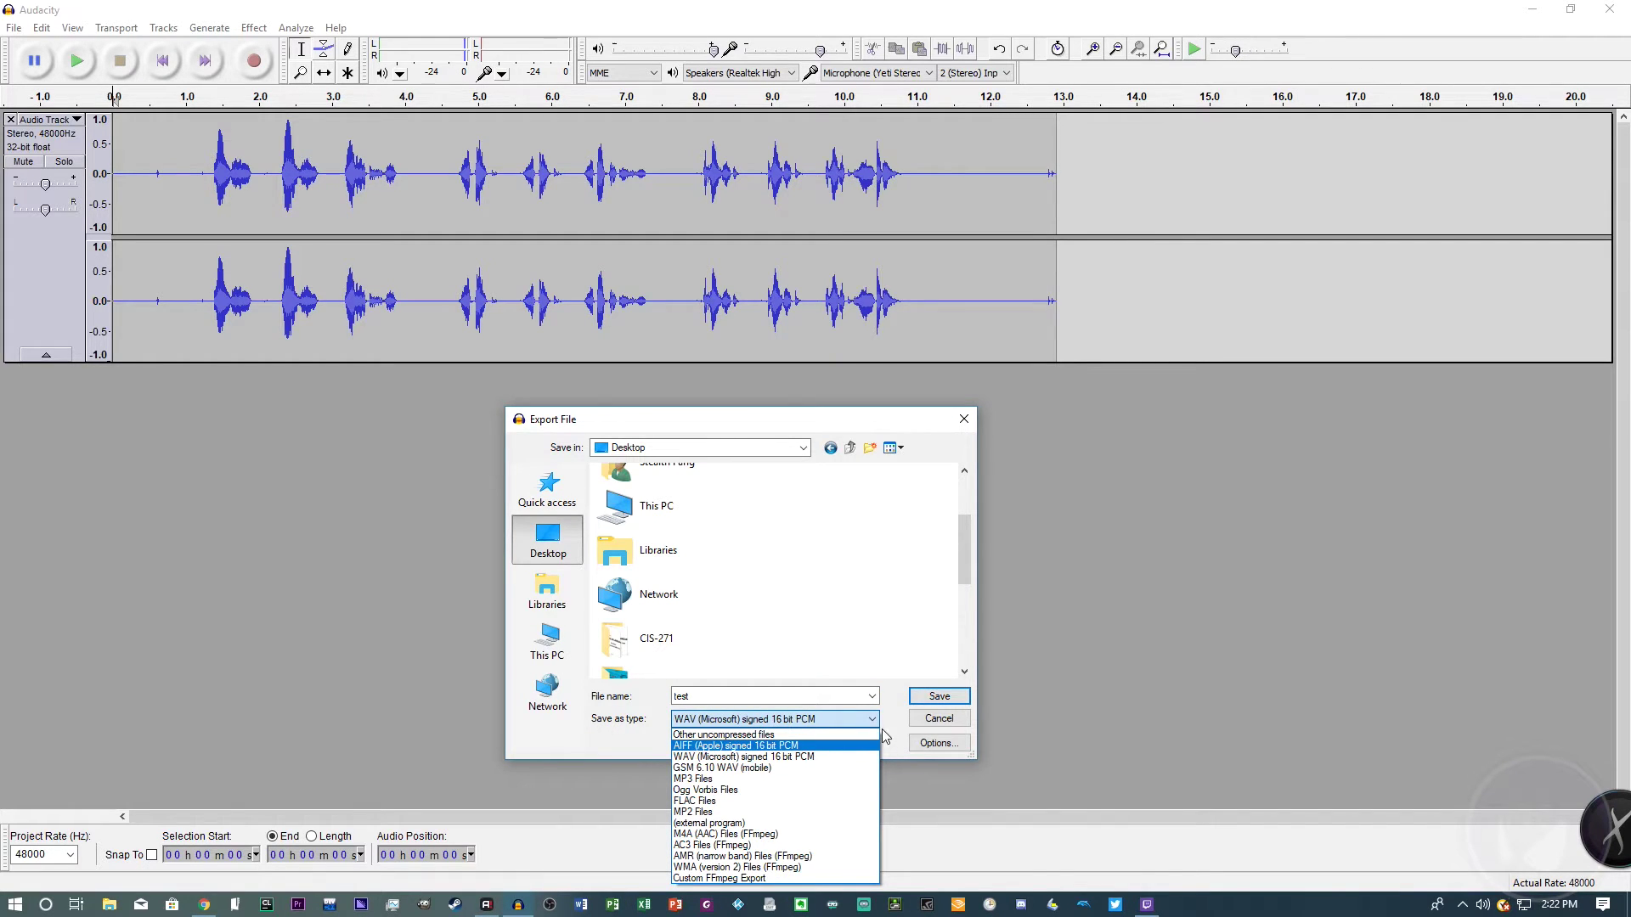
pyautogui.click(938, 697)
pyautogui.click(939, 696)
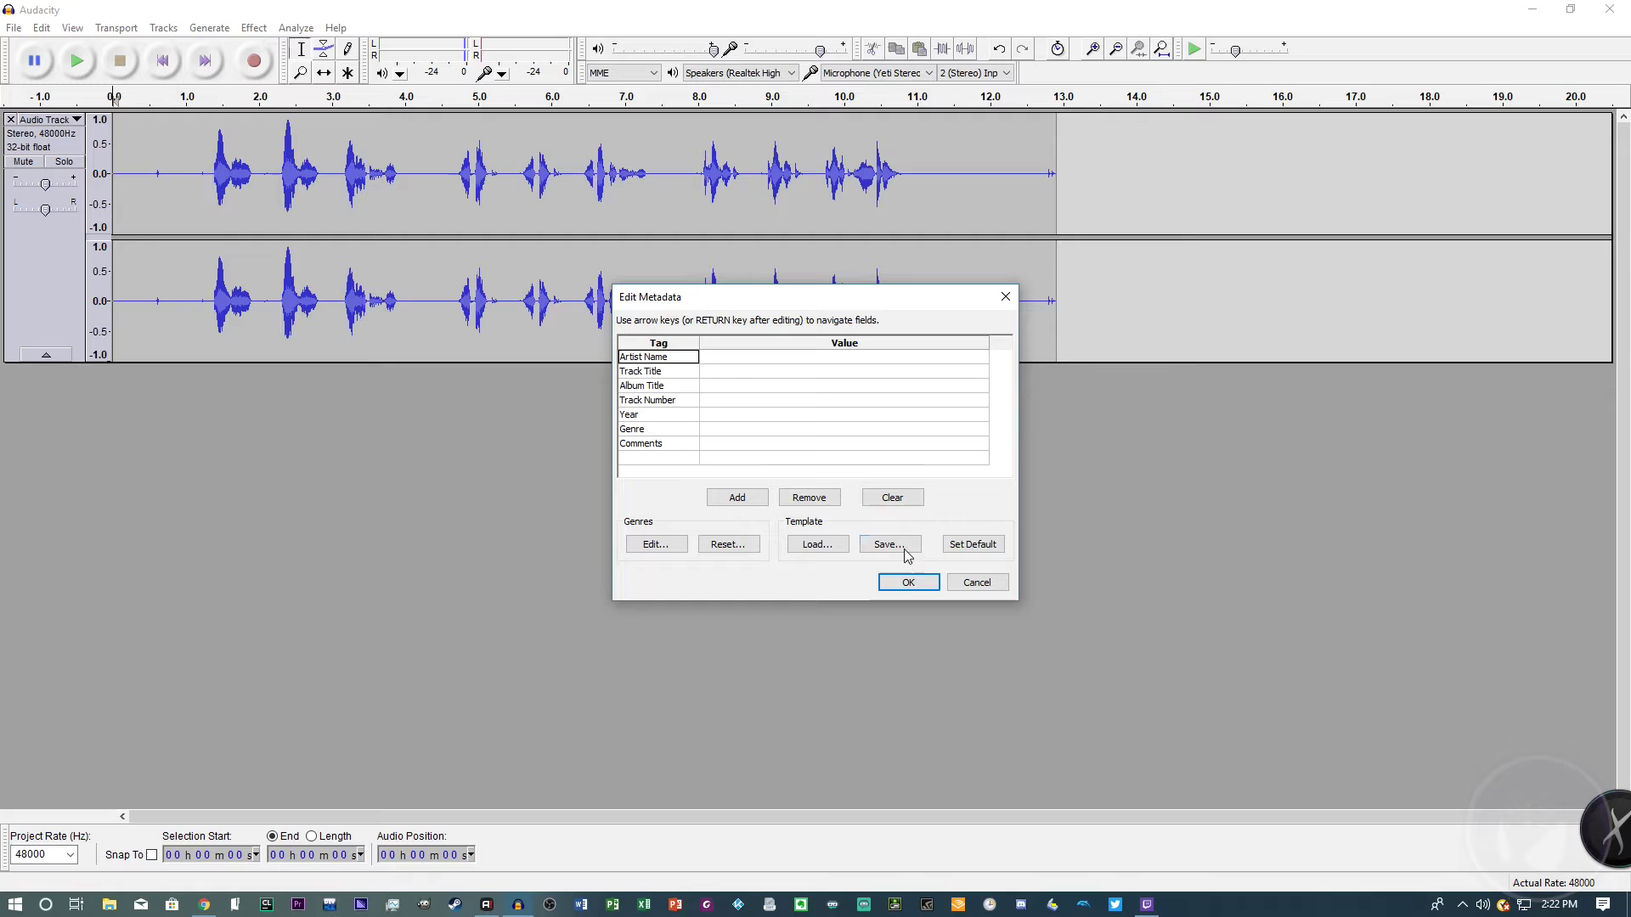
pyautogui.click(905, 583)
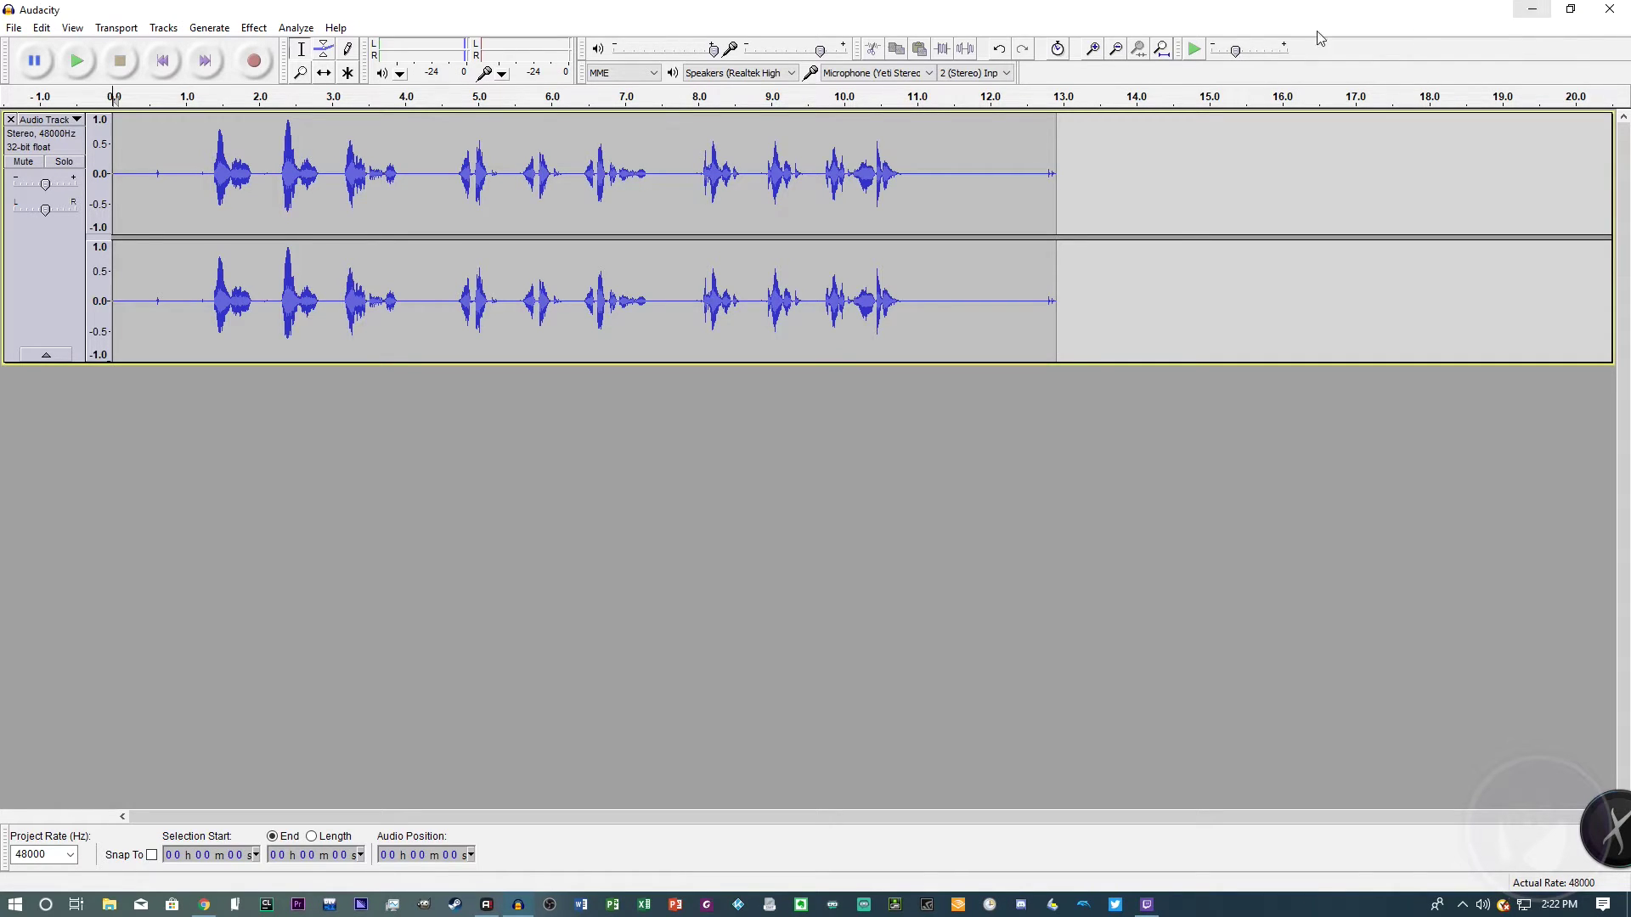
# Confirm the exported test file on the desktop, then return to Audacity and select the whole track.
pyautogui.click(1532, 9)
pyautogui.click(1532, 8)
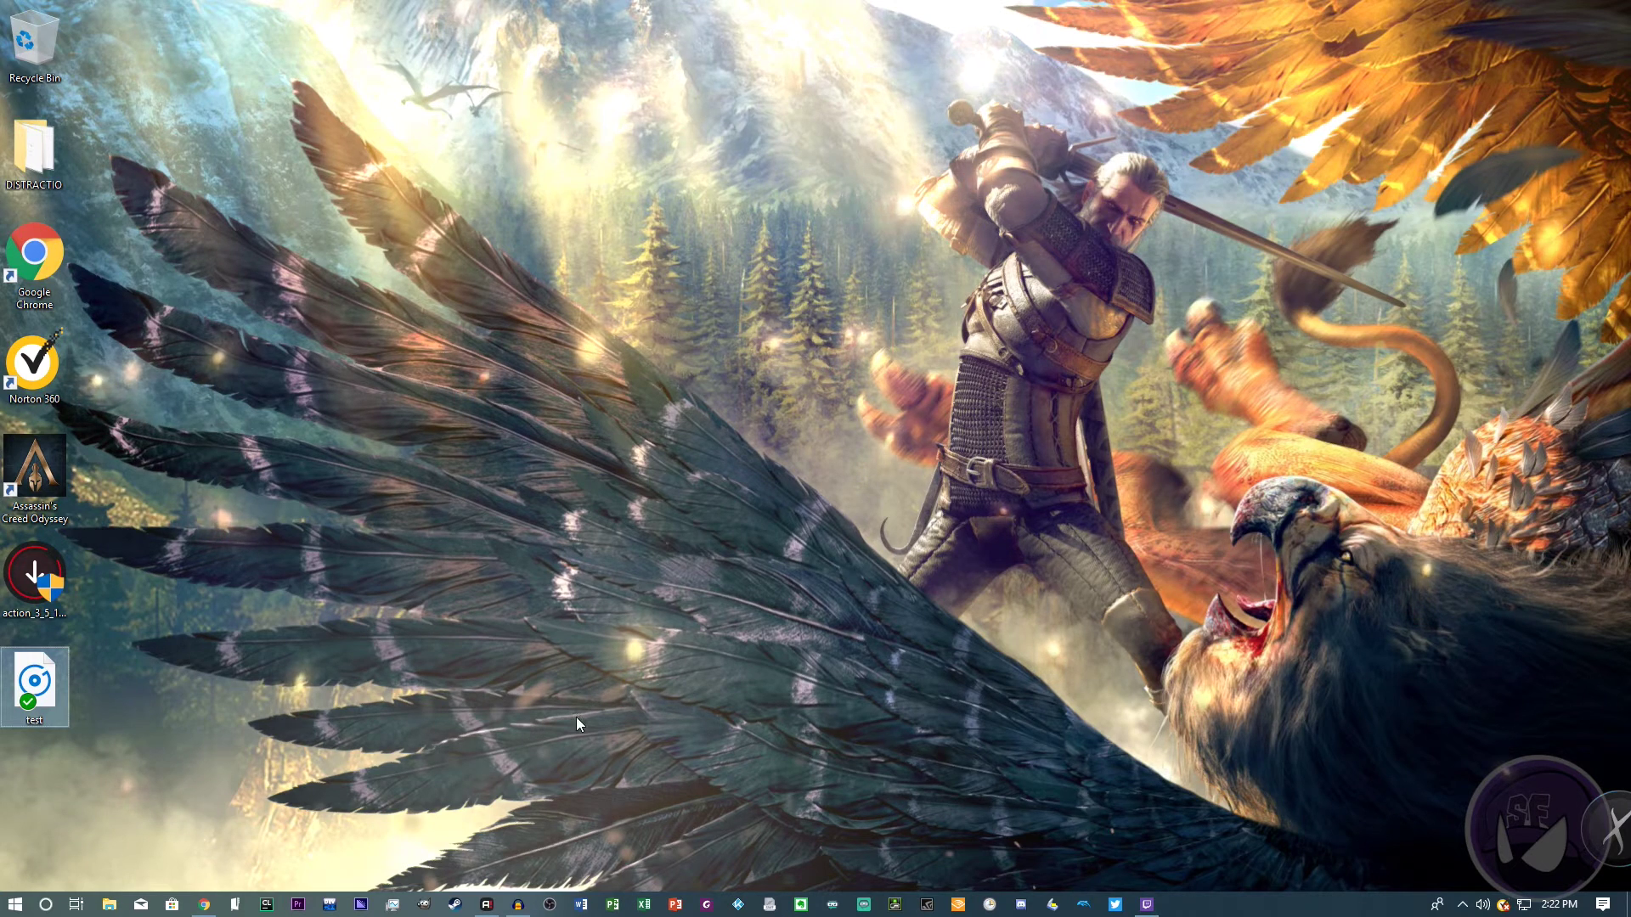
pyautogui.click(486, 904)
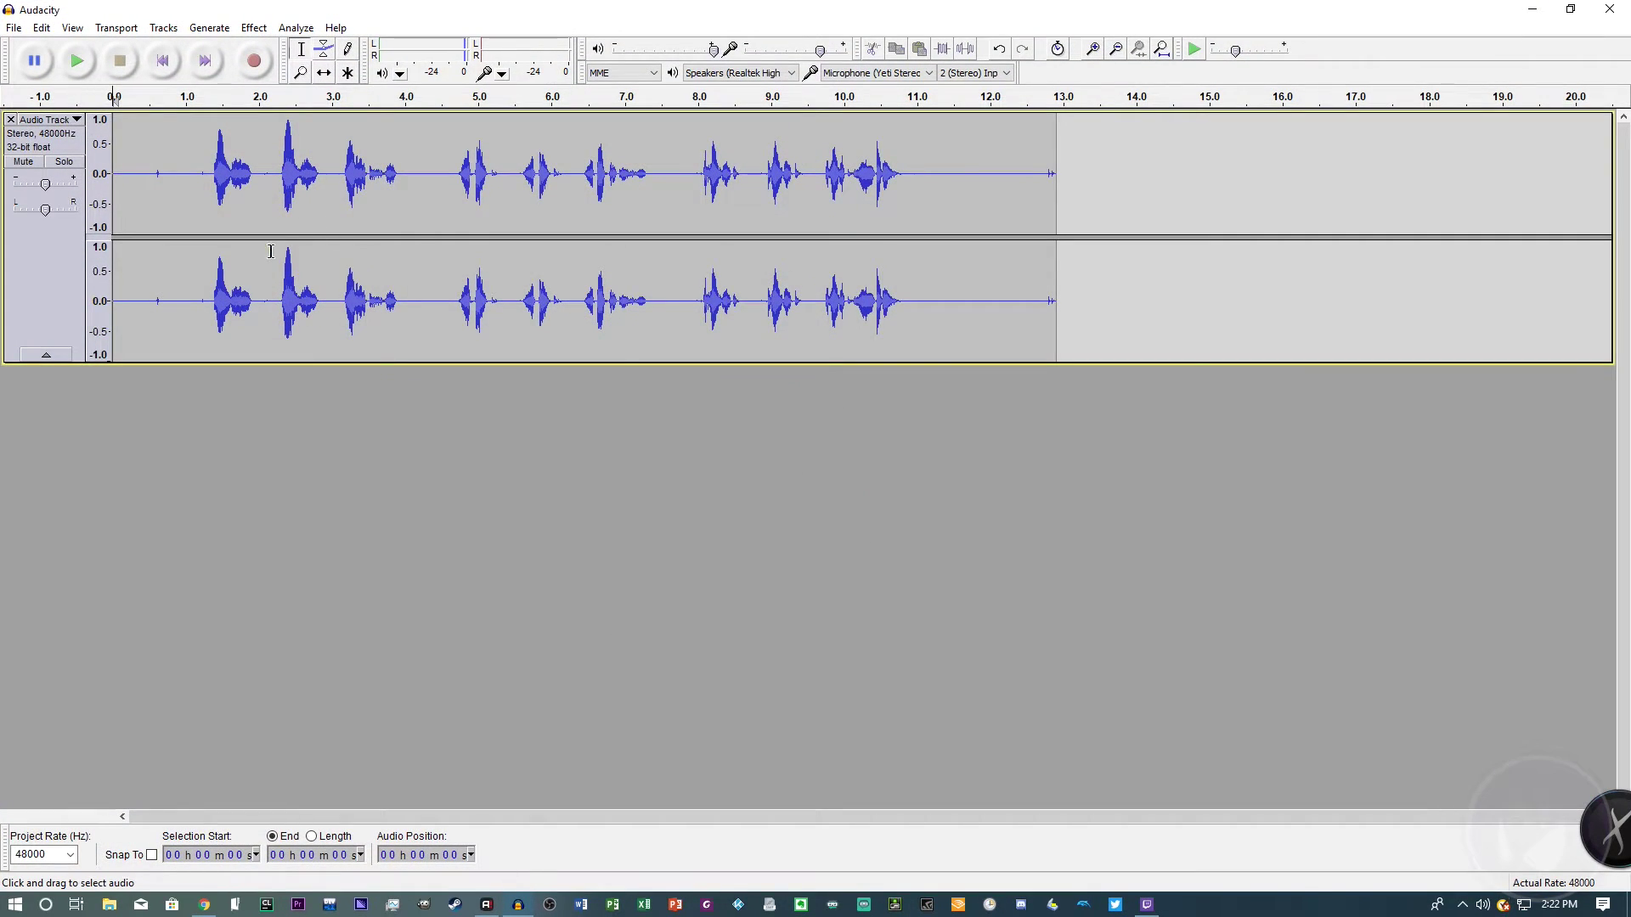
pyautogui.click(34, 268)
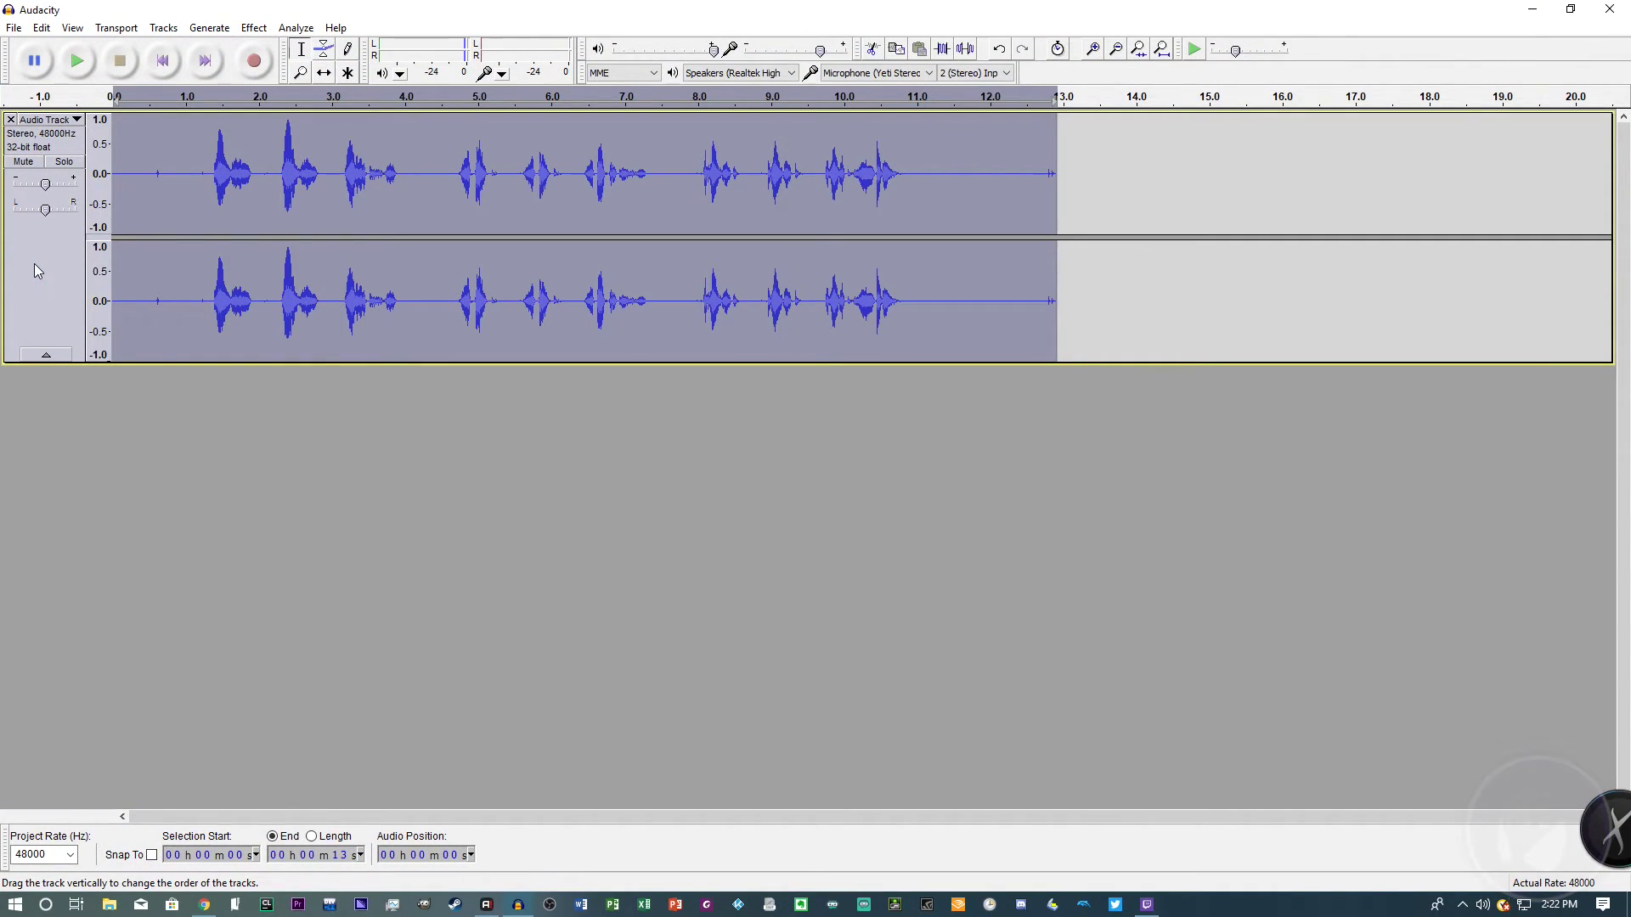
# Apply a Hard Limiter with a -2 dB limit, wet level 1.0 and residue 0.0 to the voice track.
pyautogui.click(254, 28)
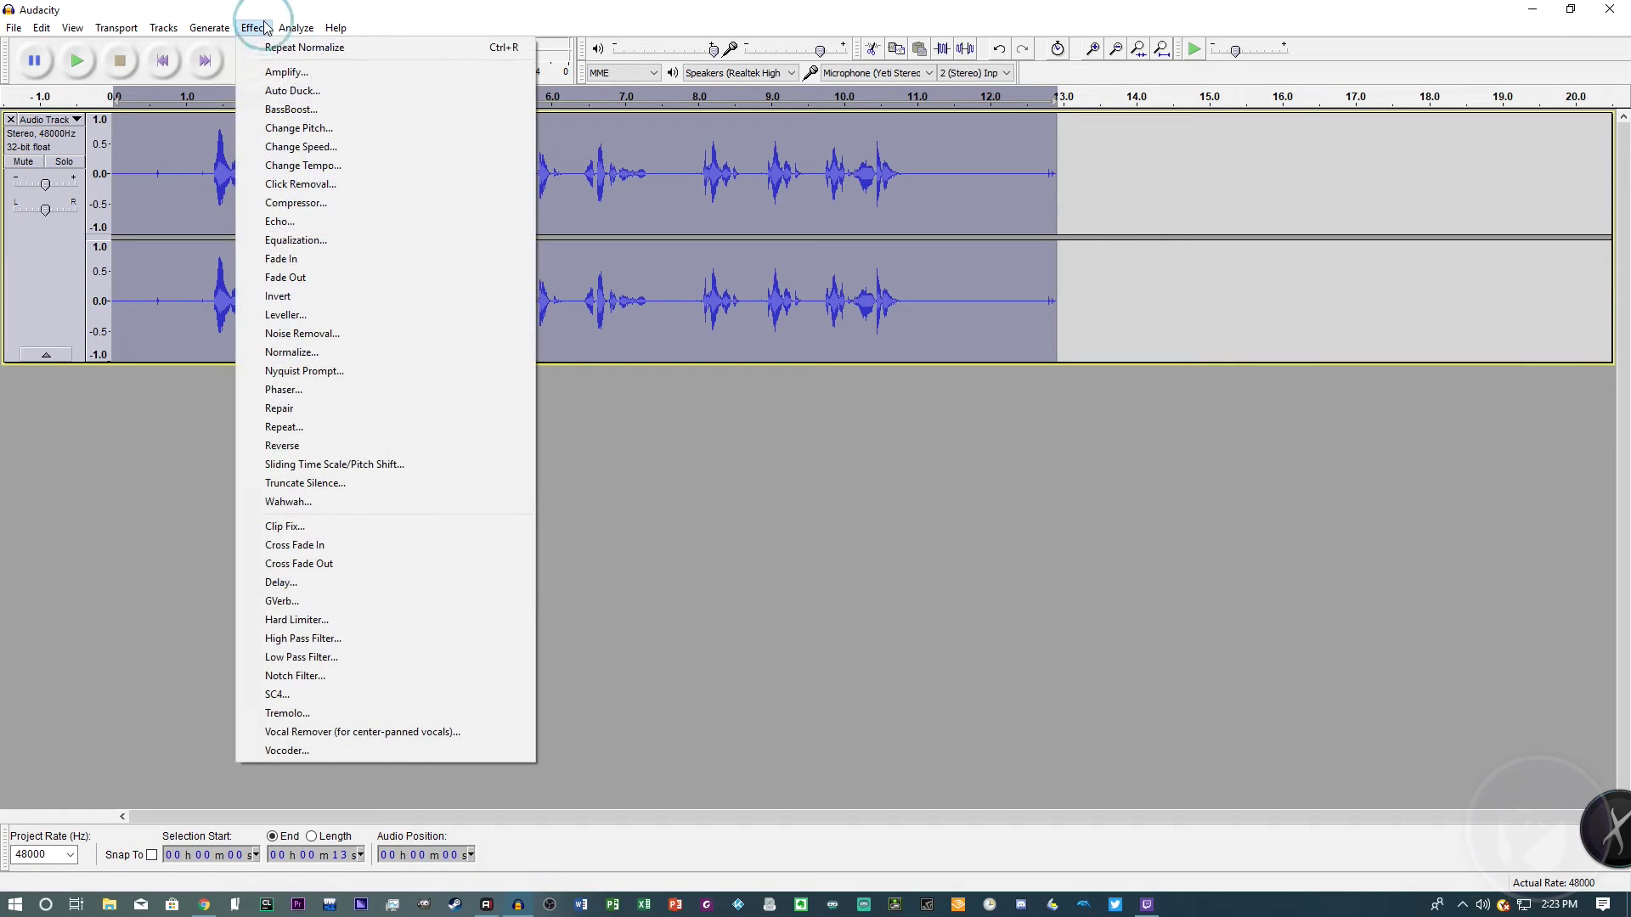
pyautogui.click(281, 627)
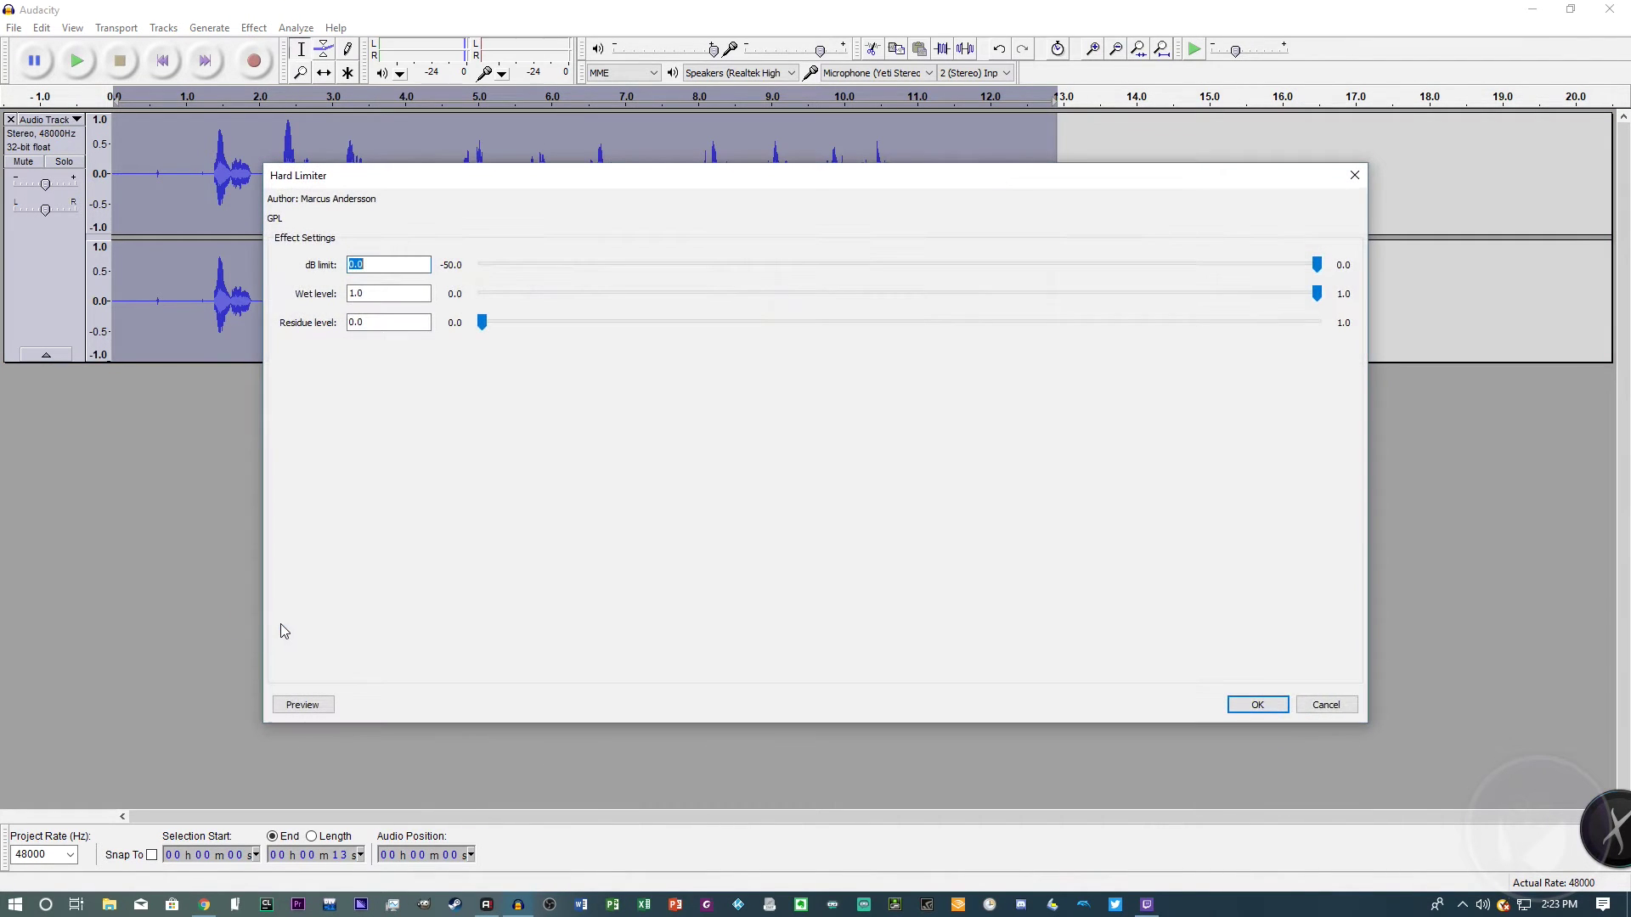
pyautogui.write('-')
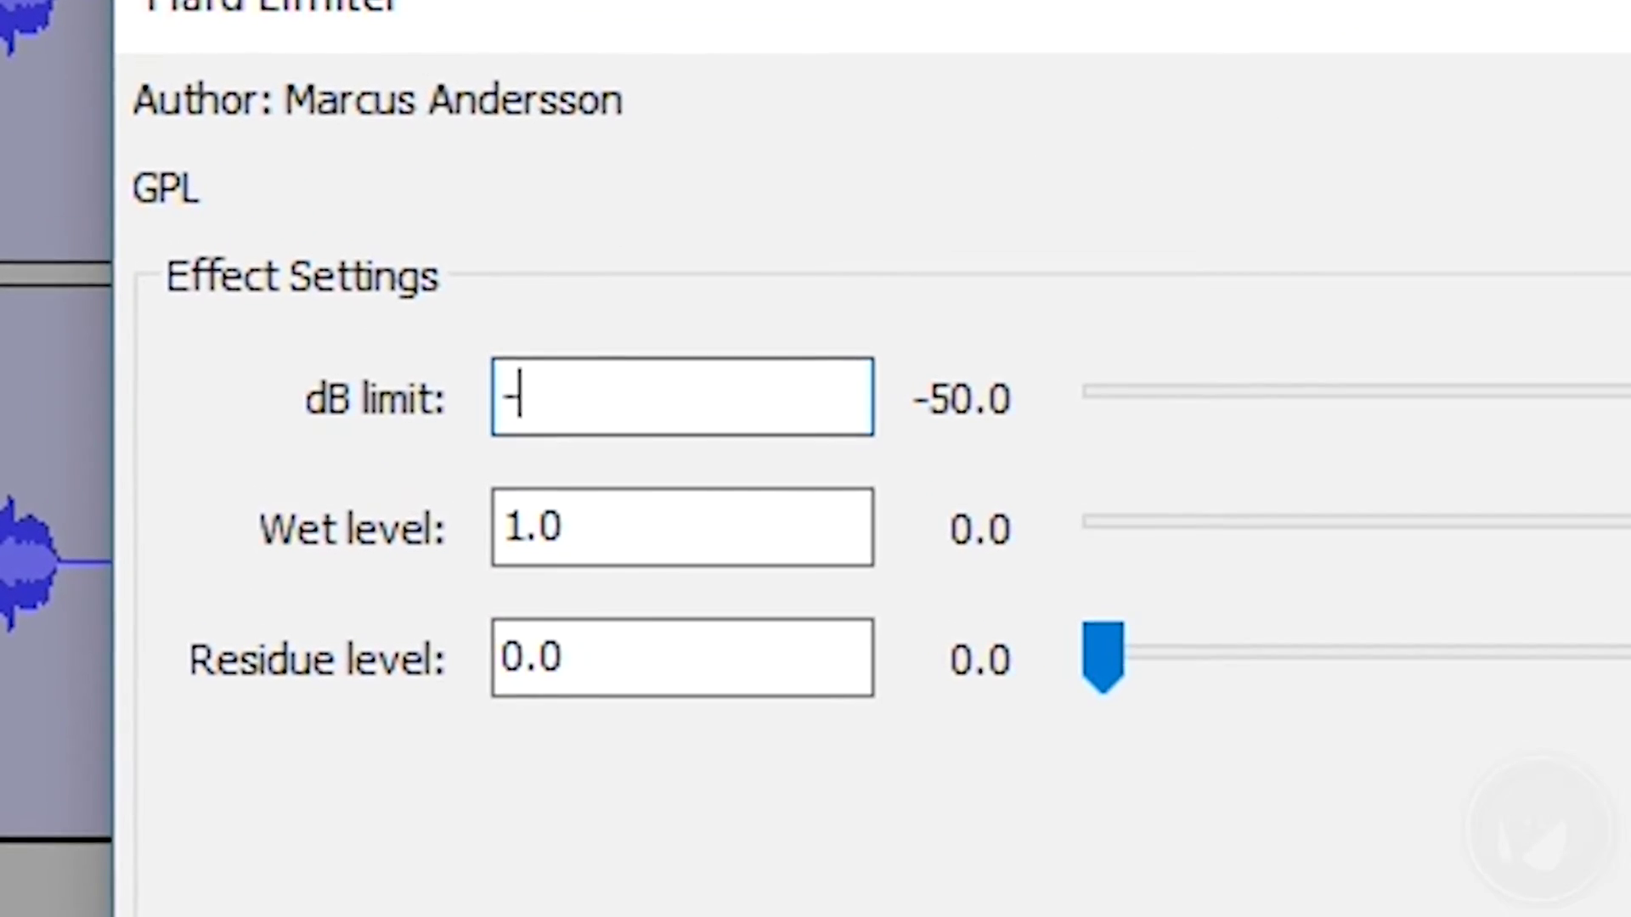
pyautogui.write('2')
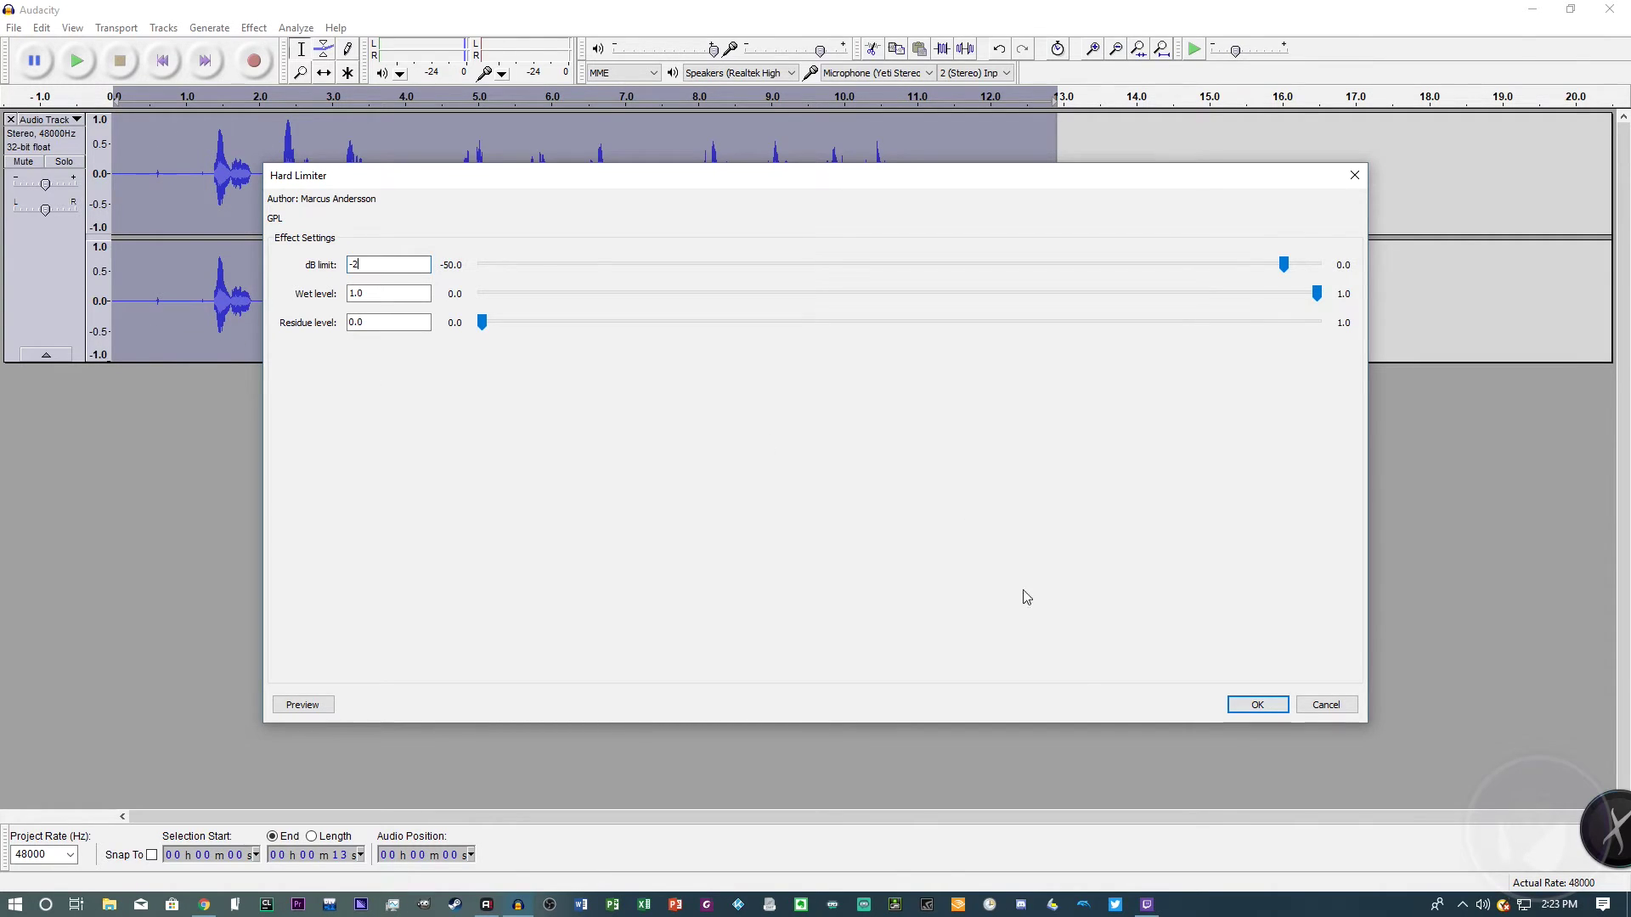
pyautogui.click(1258, 705)
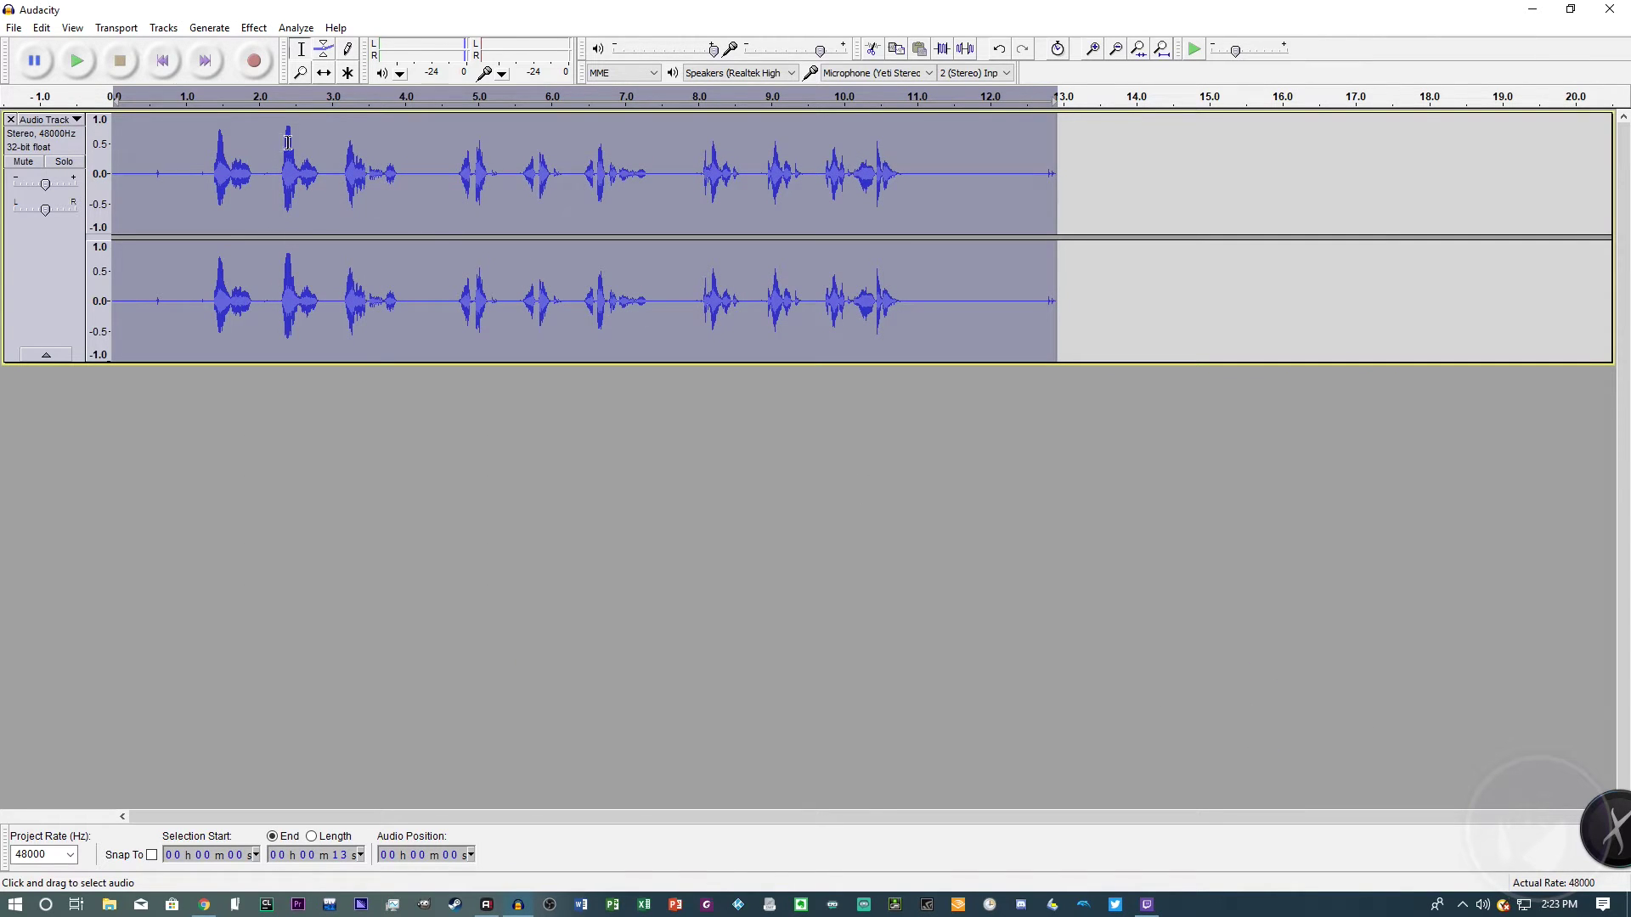
# Normalize the limited track again to a -1.0 dB peak, then click near the track start to deselect.
pyautogui.click(254, 27)
pyautogui.click(316, 352)
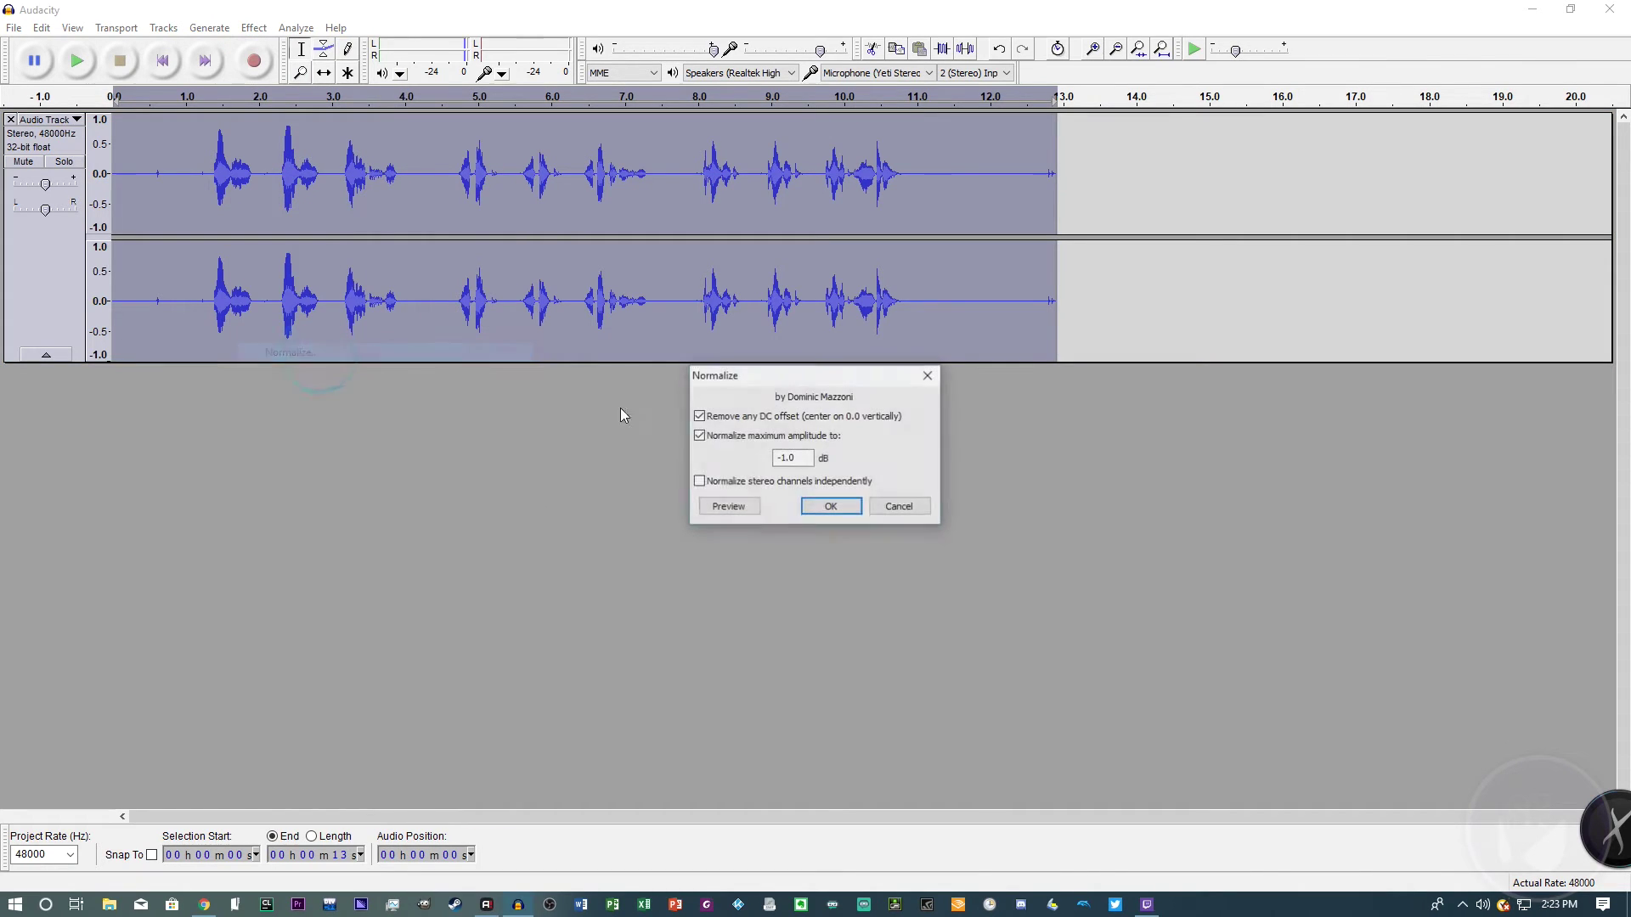
pyautogui.click(817, 508)
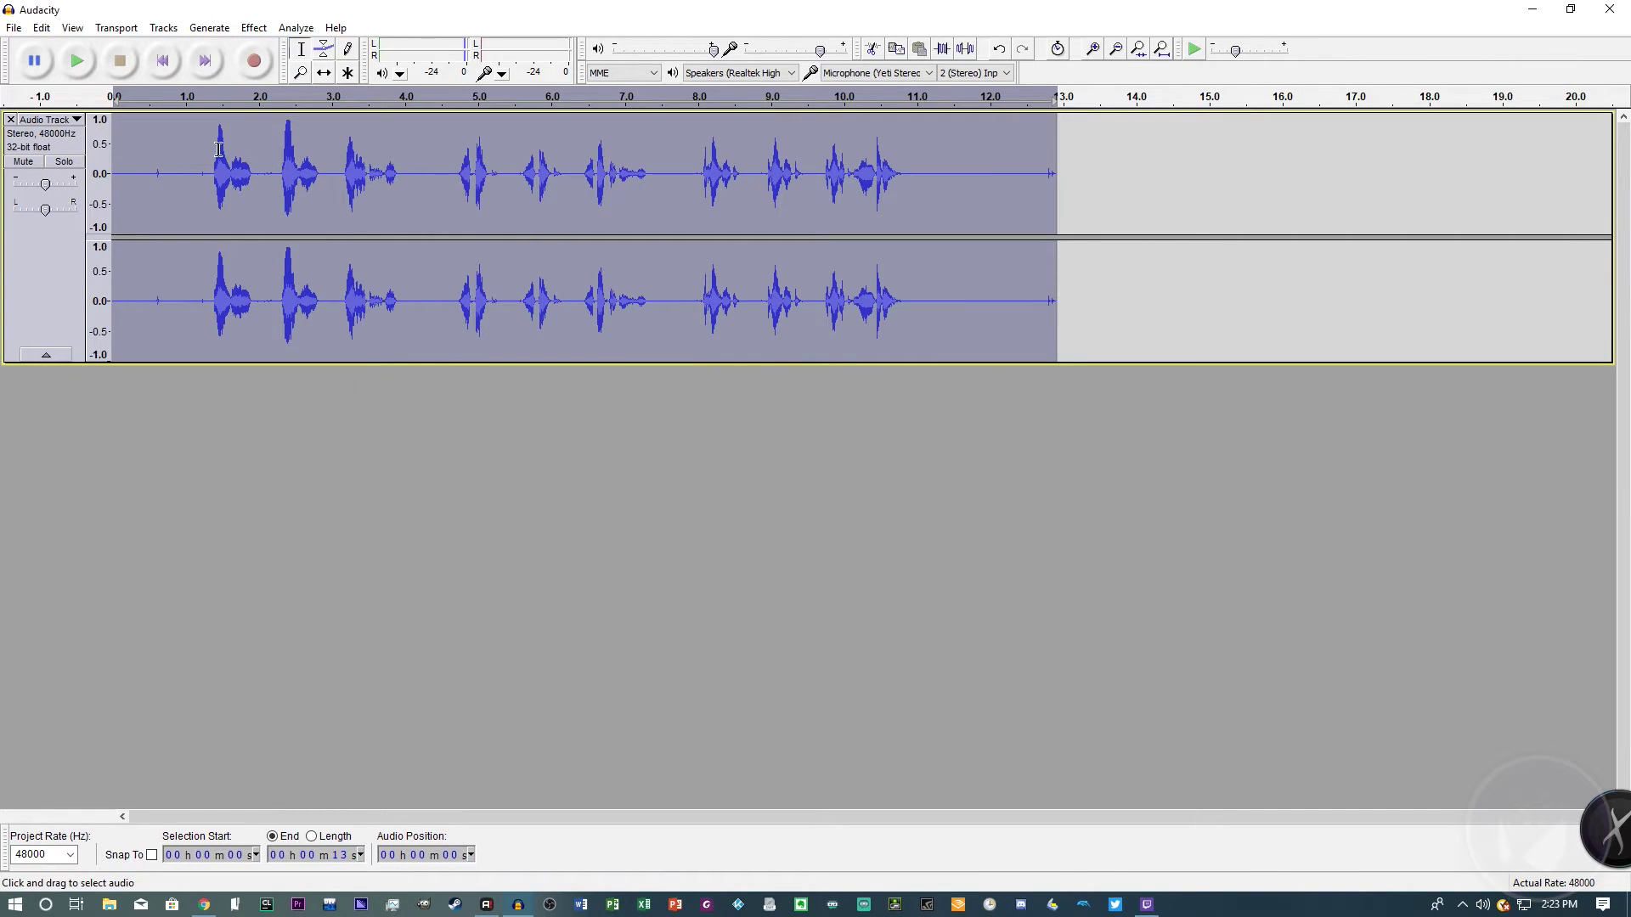
pyautogui.click(159, 136)
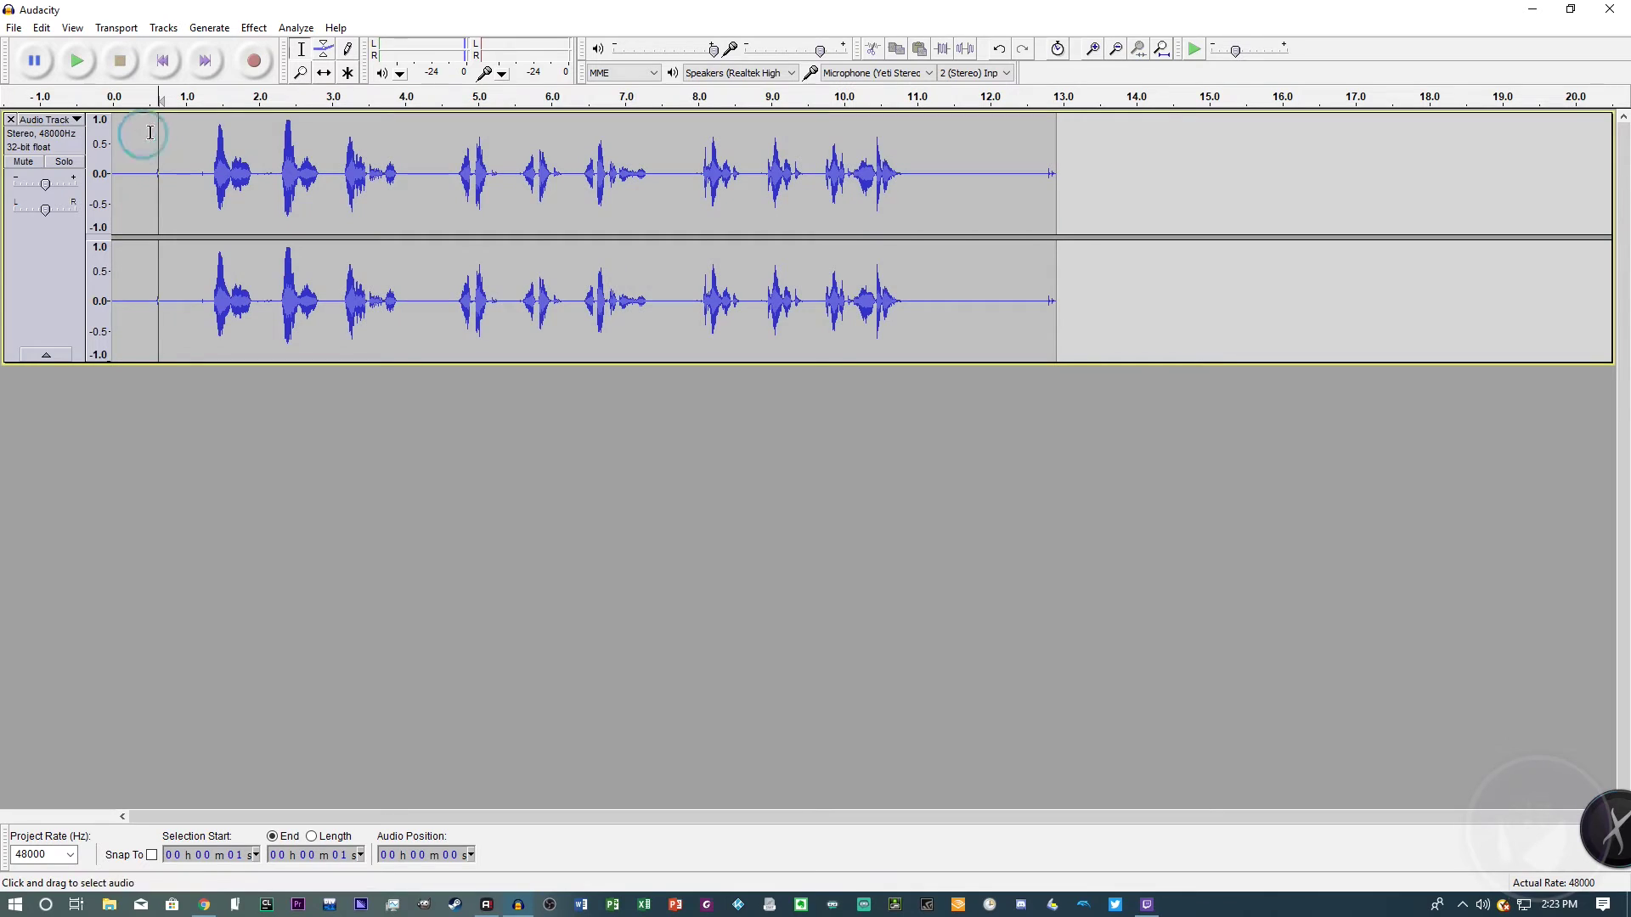